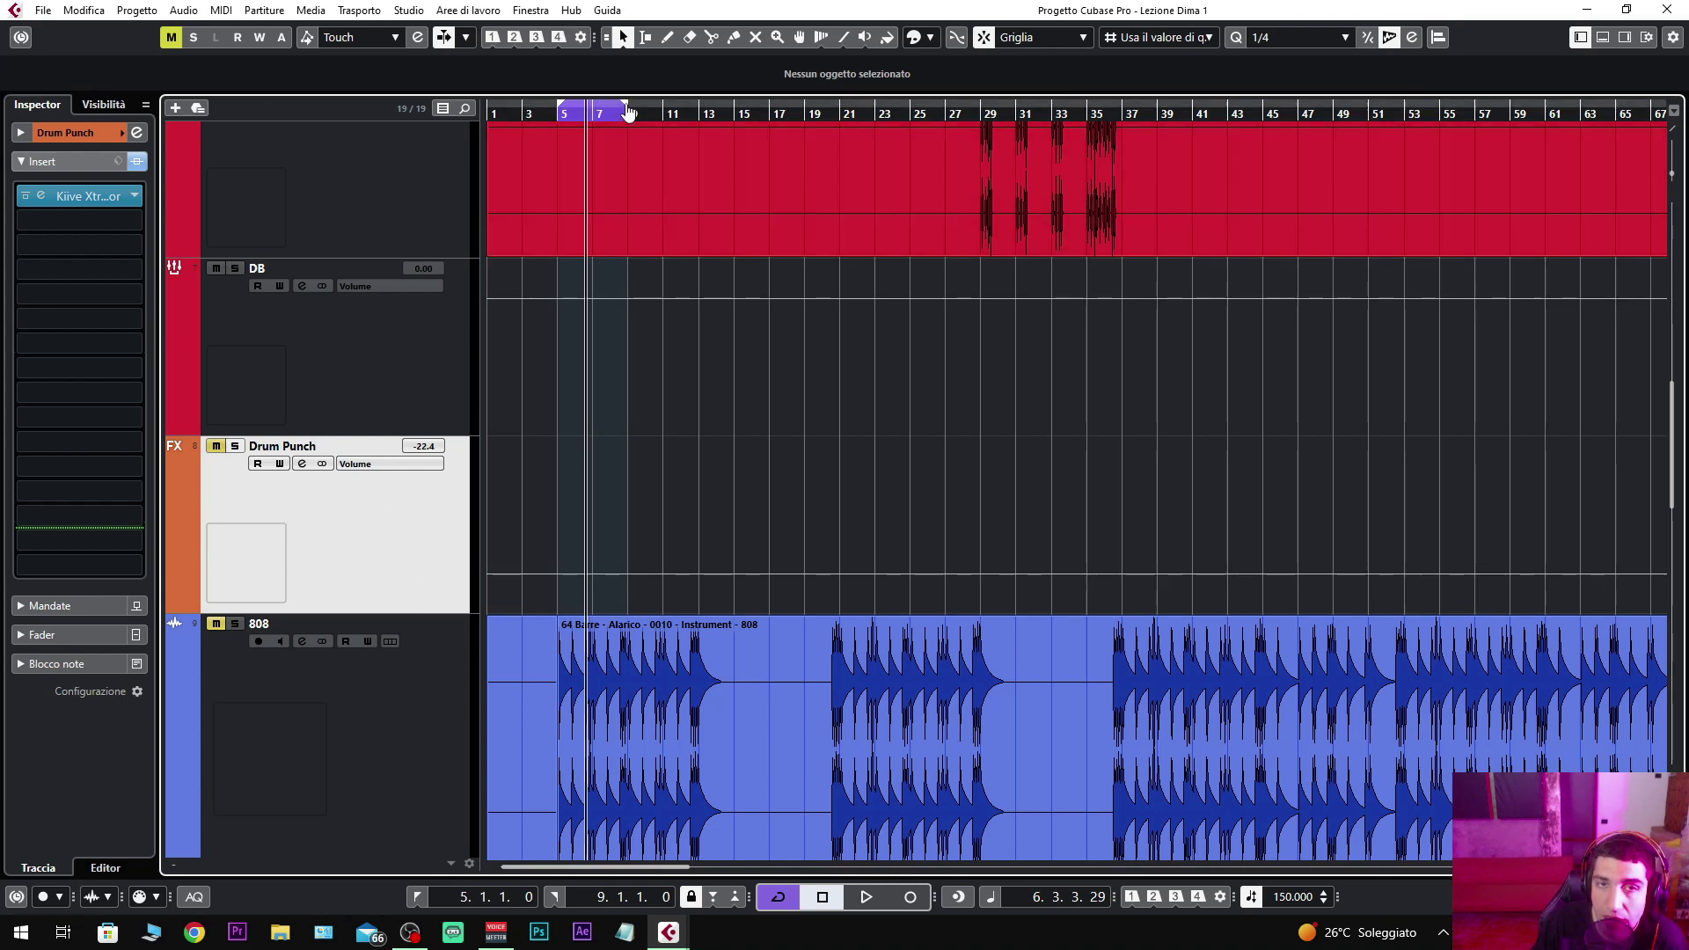
# Step: Play back the looped section from bar 5 to bar 9 while reviewing the drum and 808 tracks
pyautogui.moveTo(623, 108); pyautogui.dragTo(628, 152)
pyautogui.scroll(5, 667, 493)
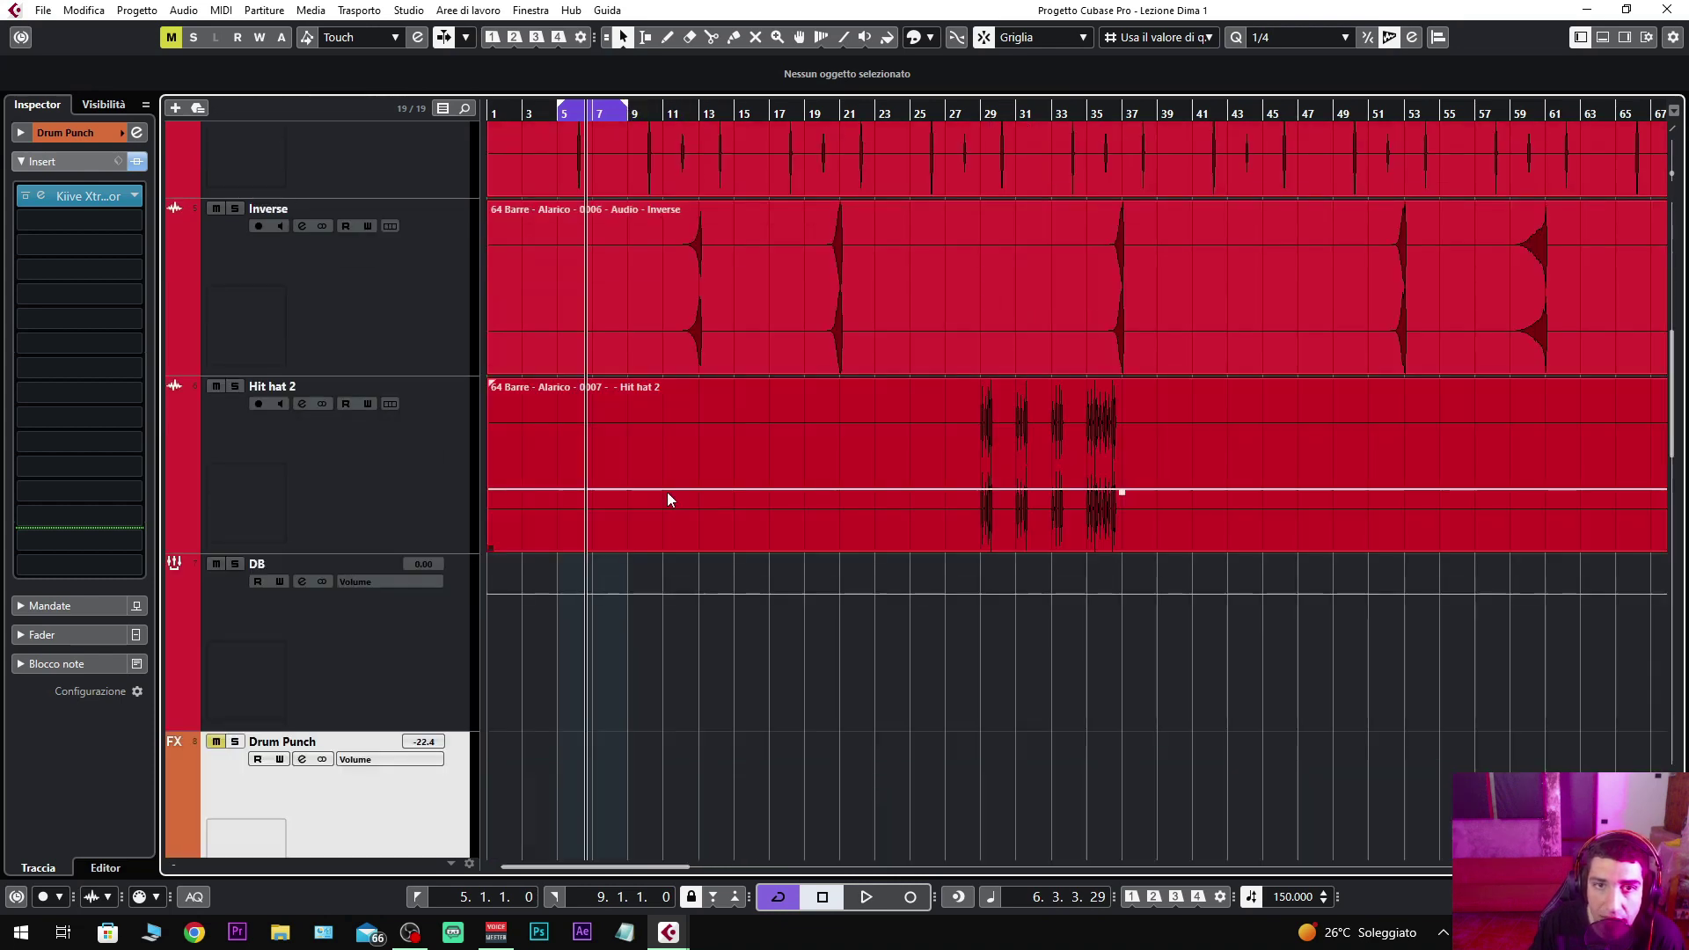
pyautogui.press('space')
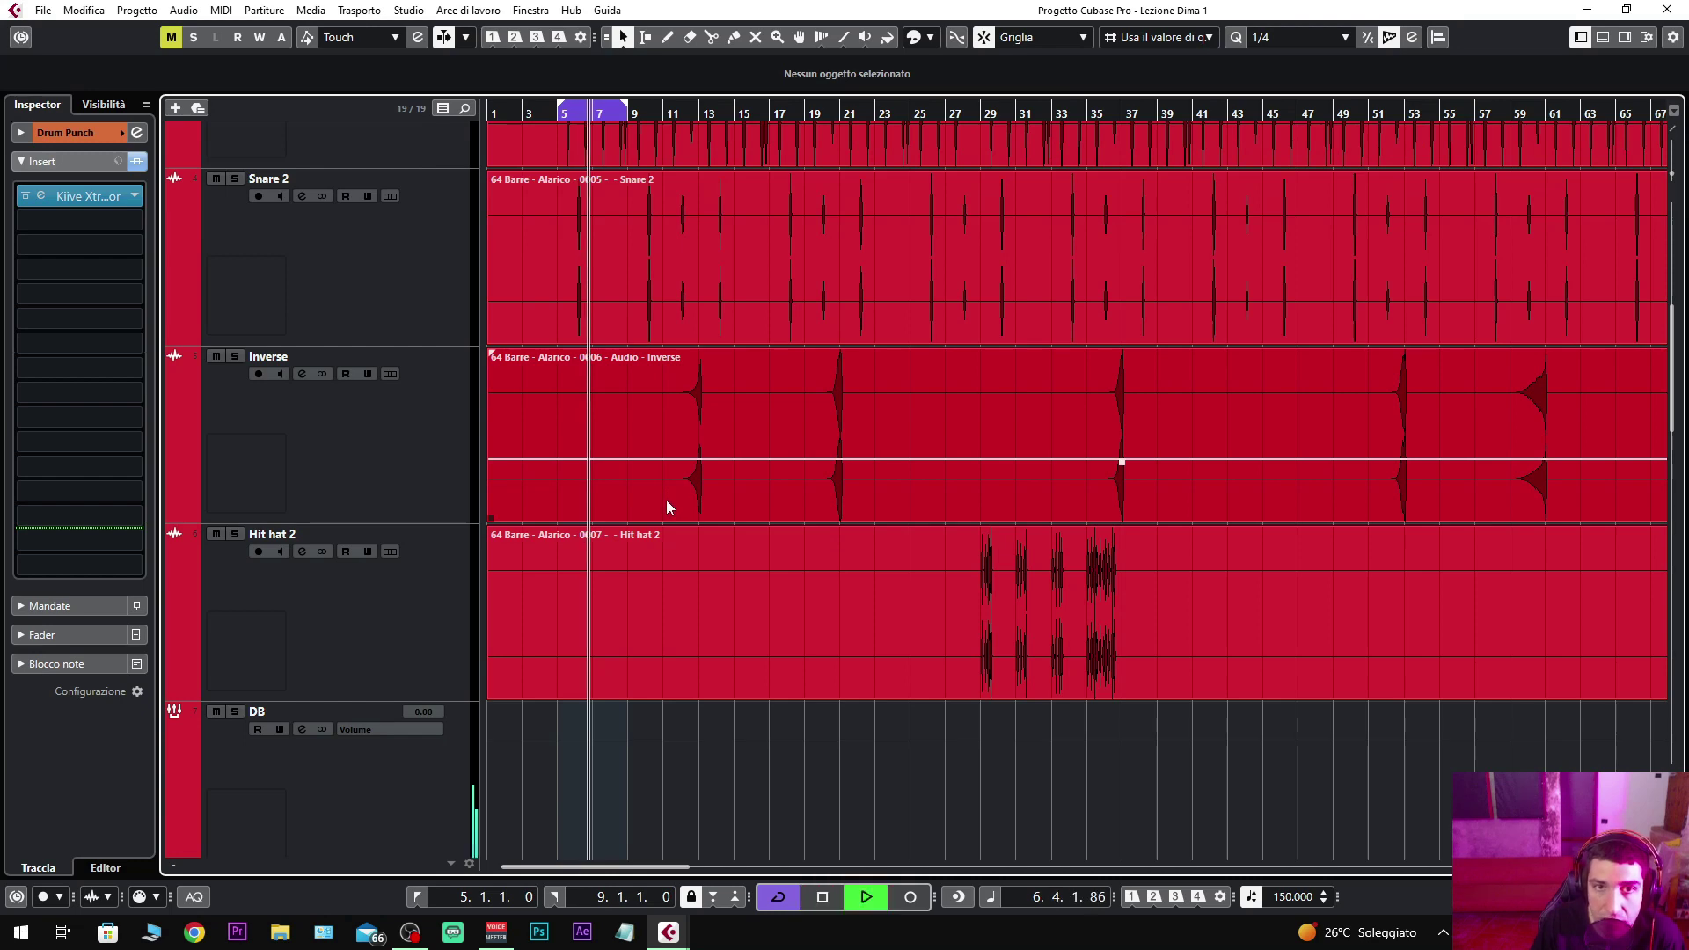
pyautogui.scroll(-7, 666, 502)
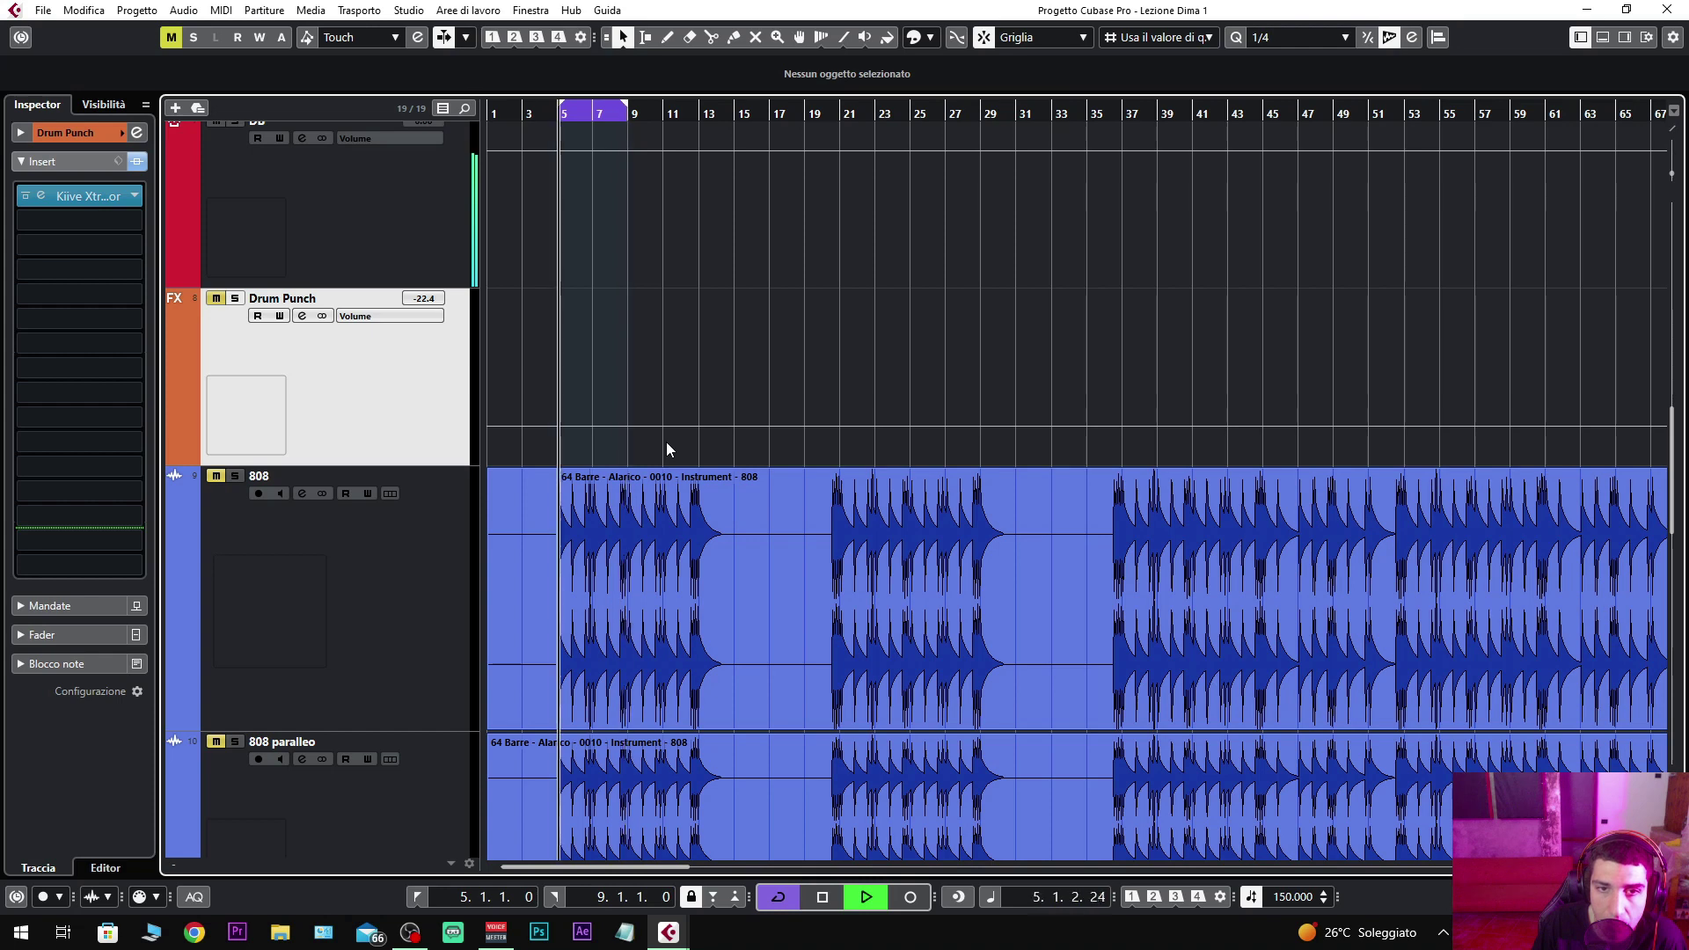
pyautogui.press('space')
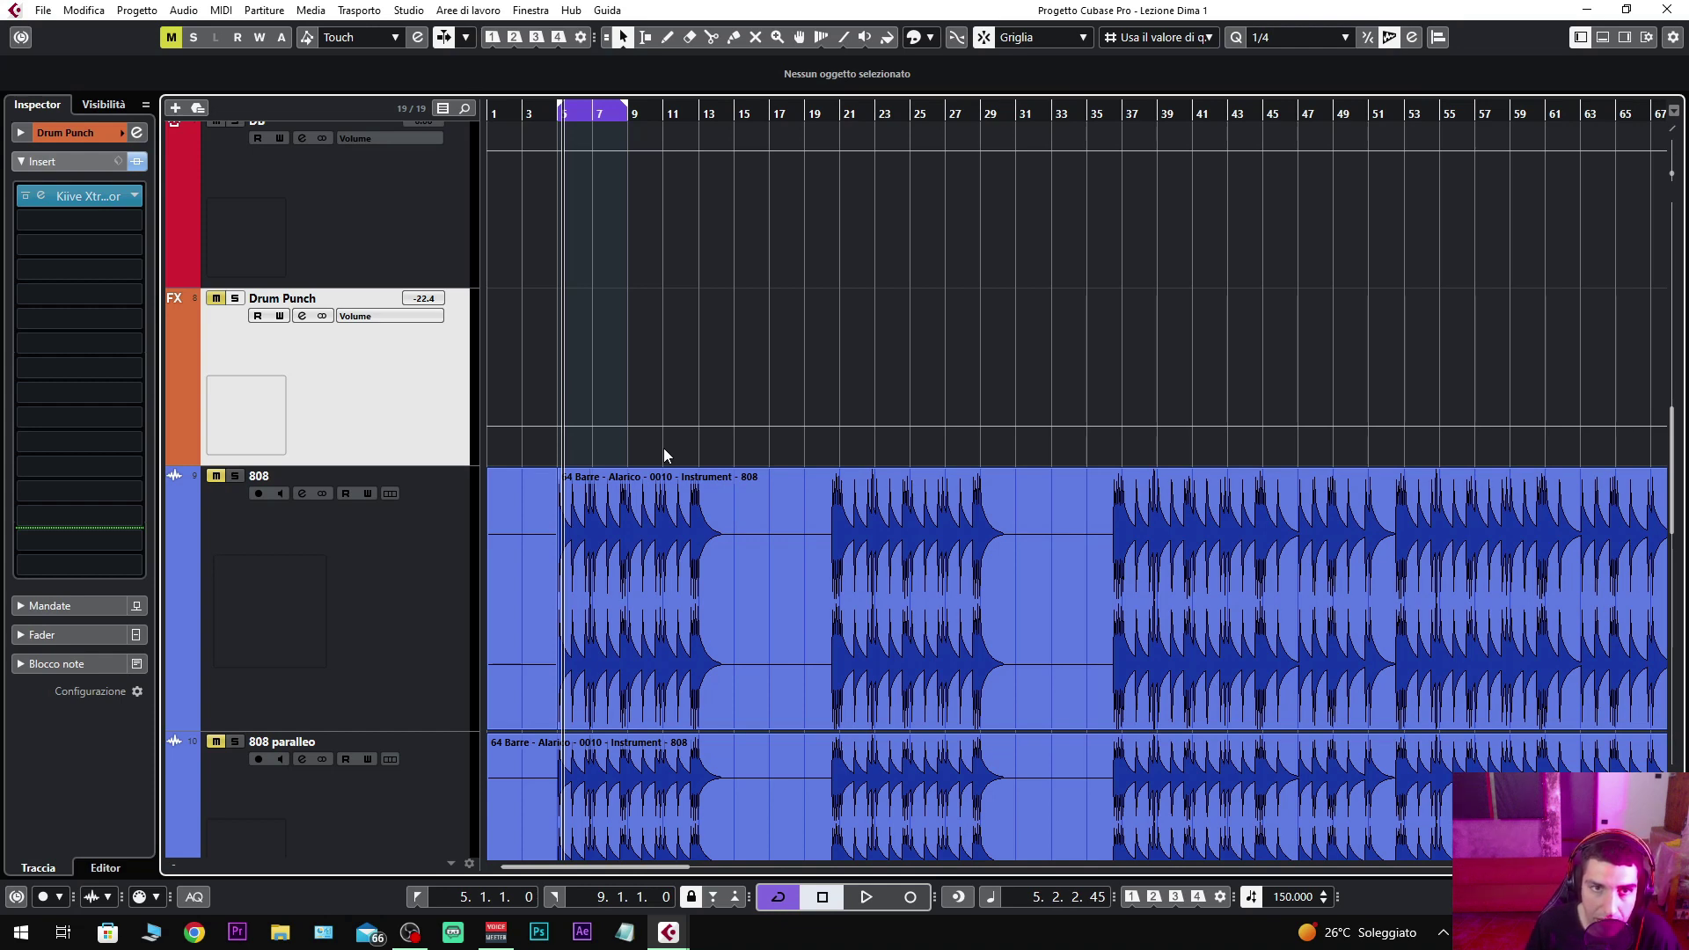
# Step: Solo the DB group track and listen to the drums in the looped section
pyautogui.scroll(5, 471, 416)
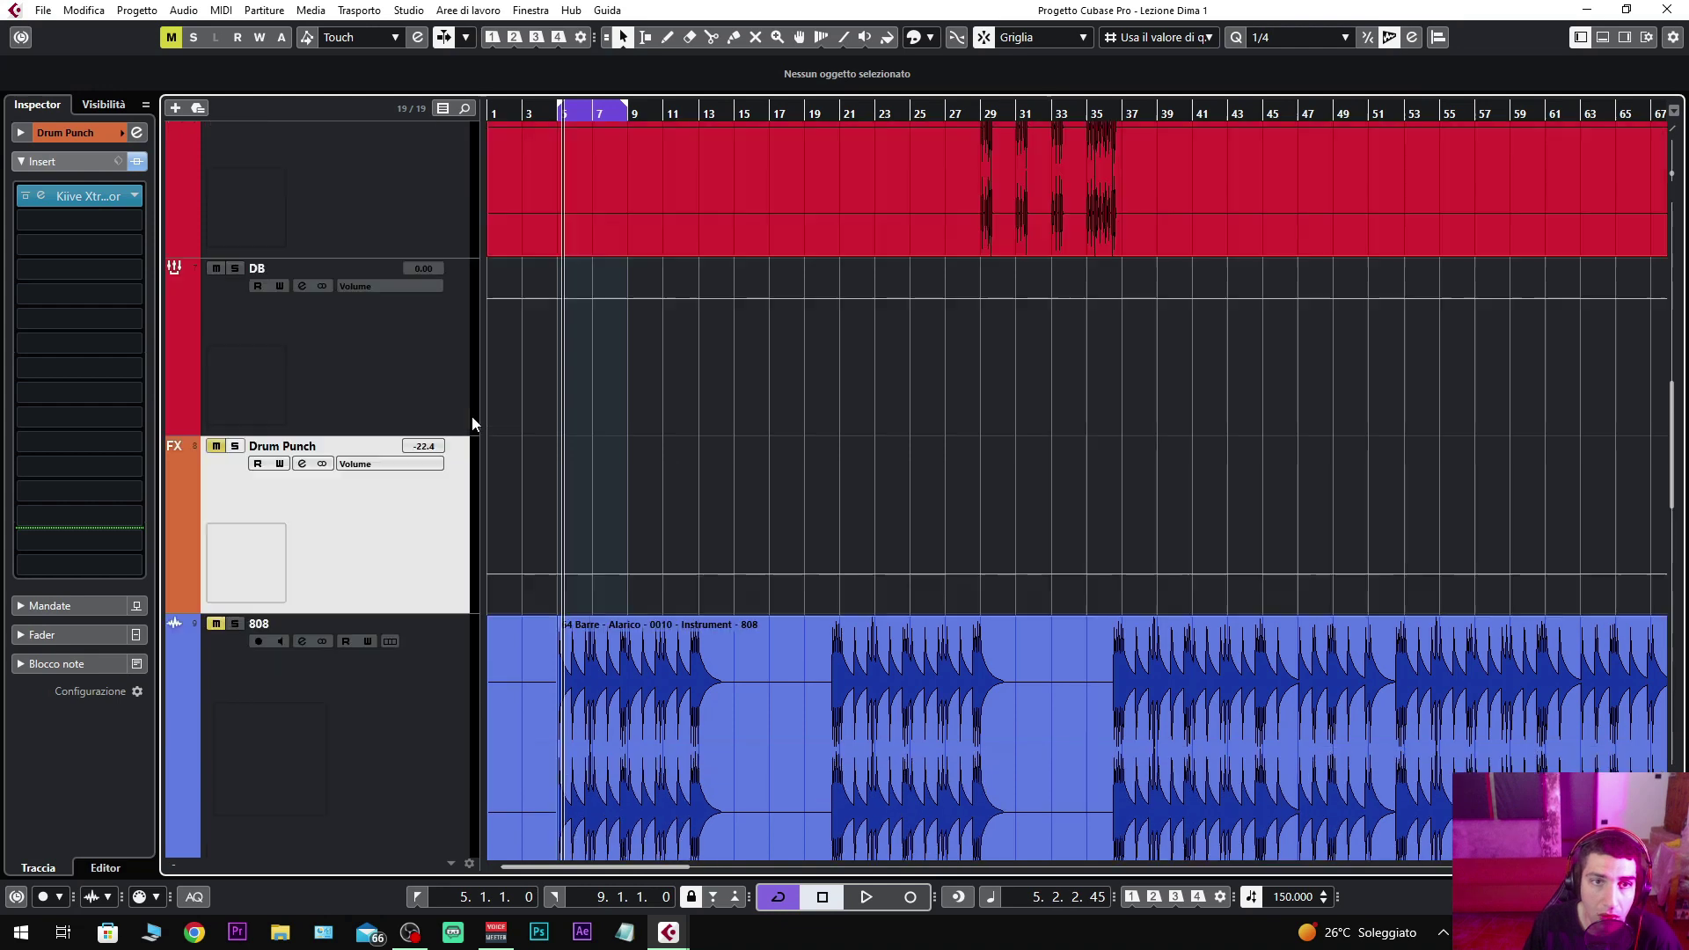
pyautogui.scroll(3, 477, 428)
pyautogui.scroll(-6, 547, 431)
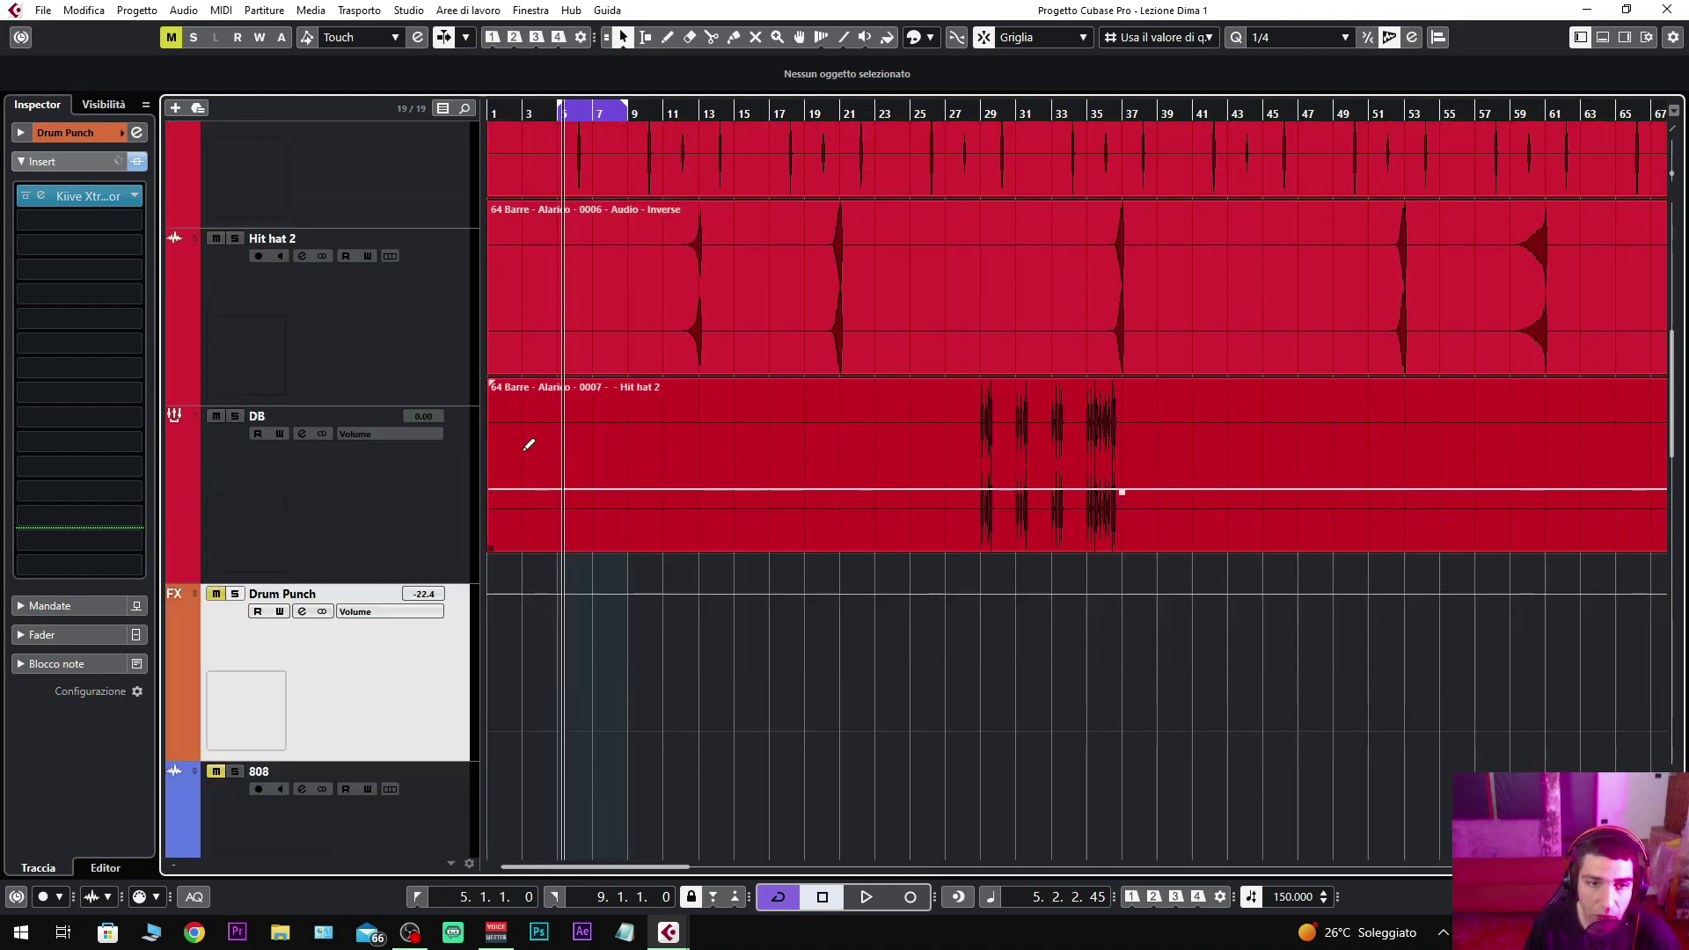
pyautogui.scroll(3, 479, 369)
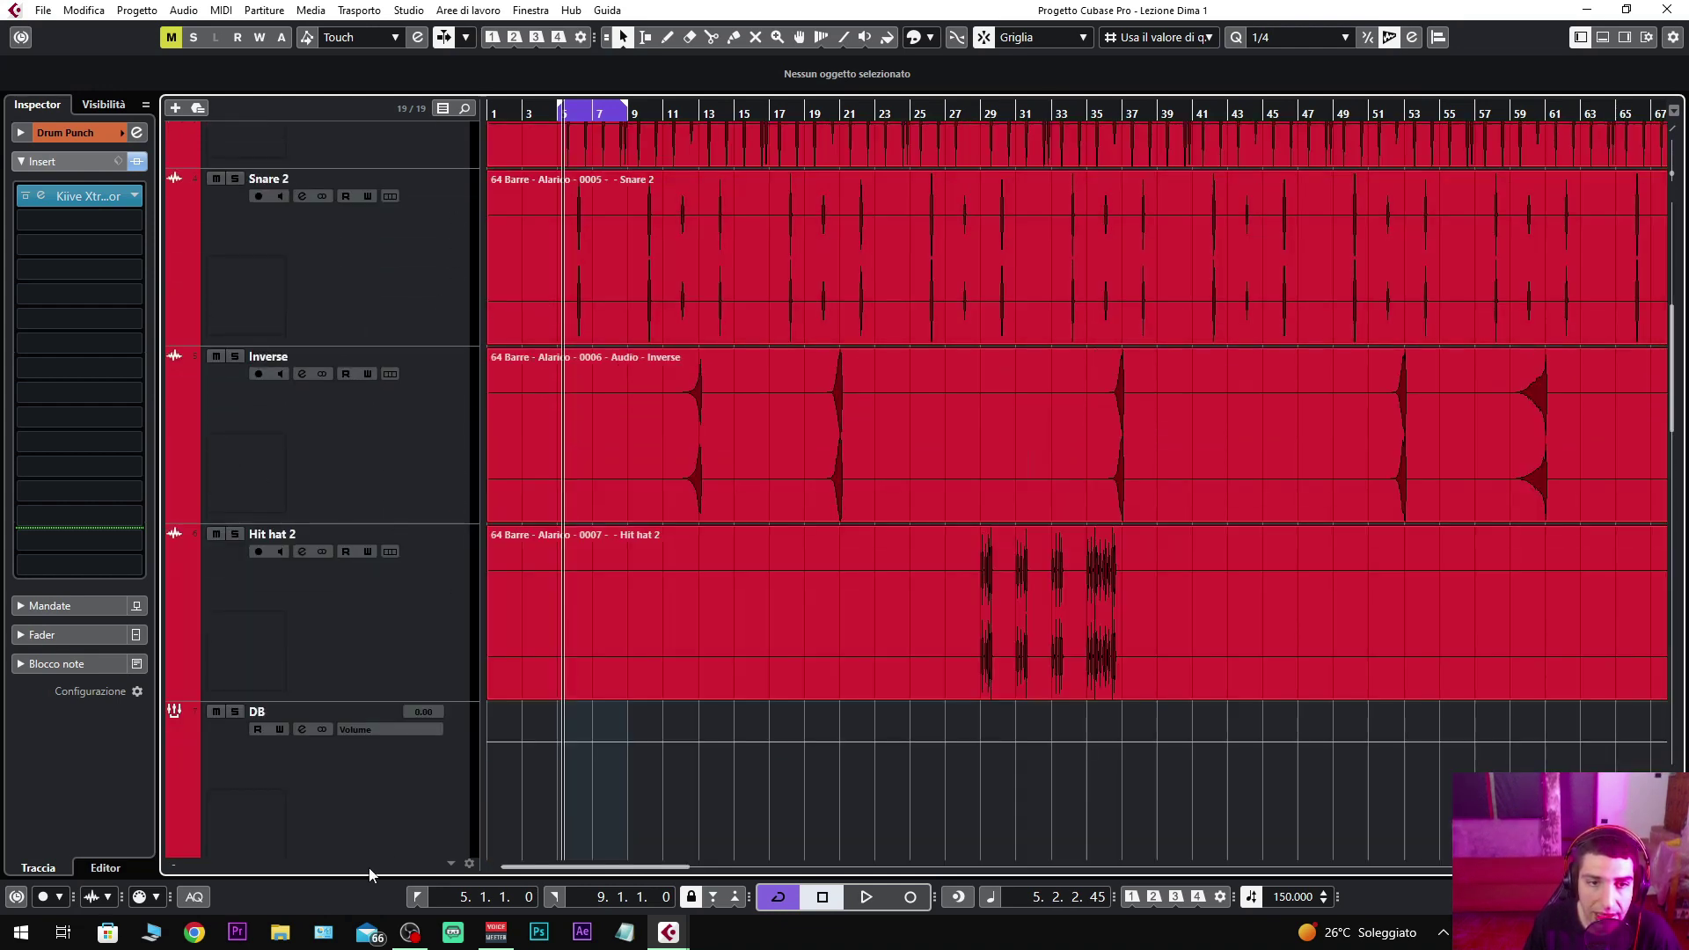
pyautogui.click(368, 803)
pyautogui.scroll(-6, 445, 423)
pyautogui.press('space')
pyautogui.click(234, 416)
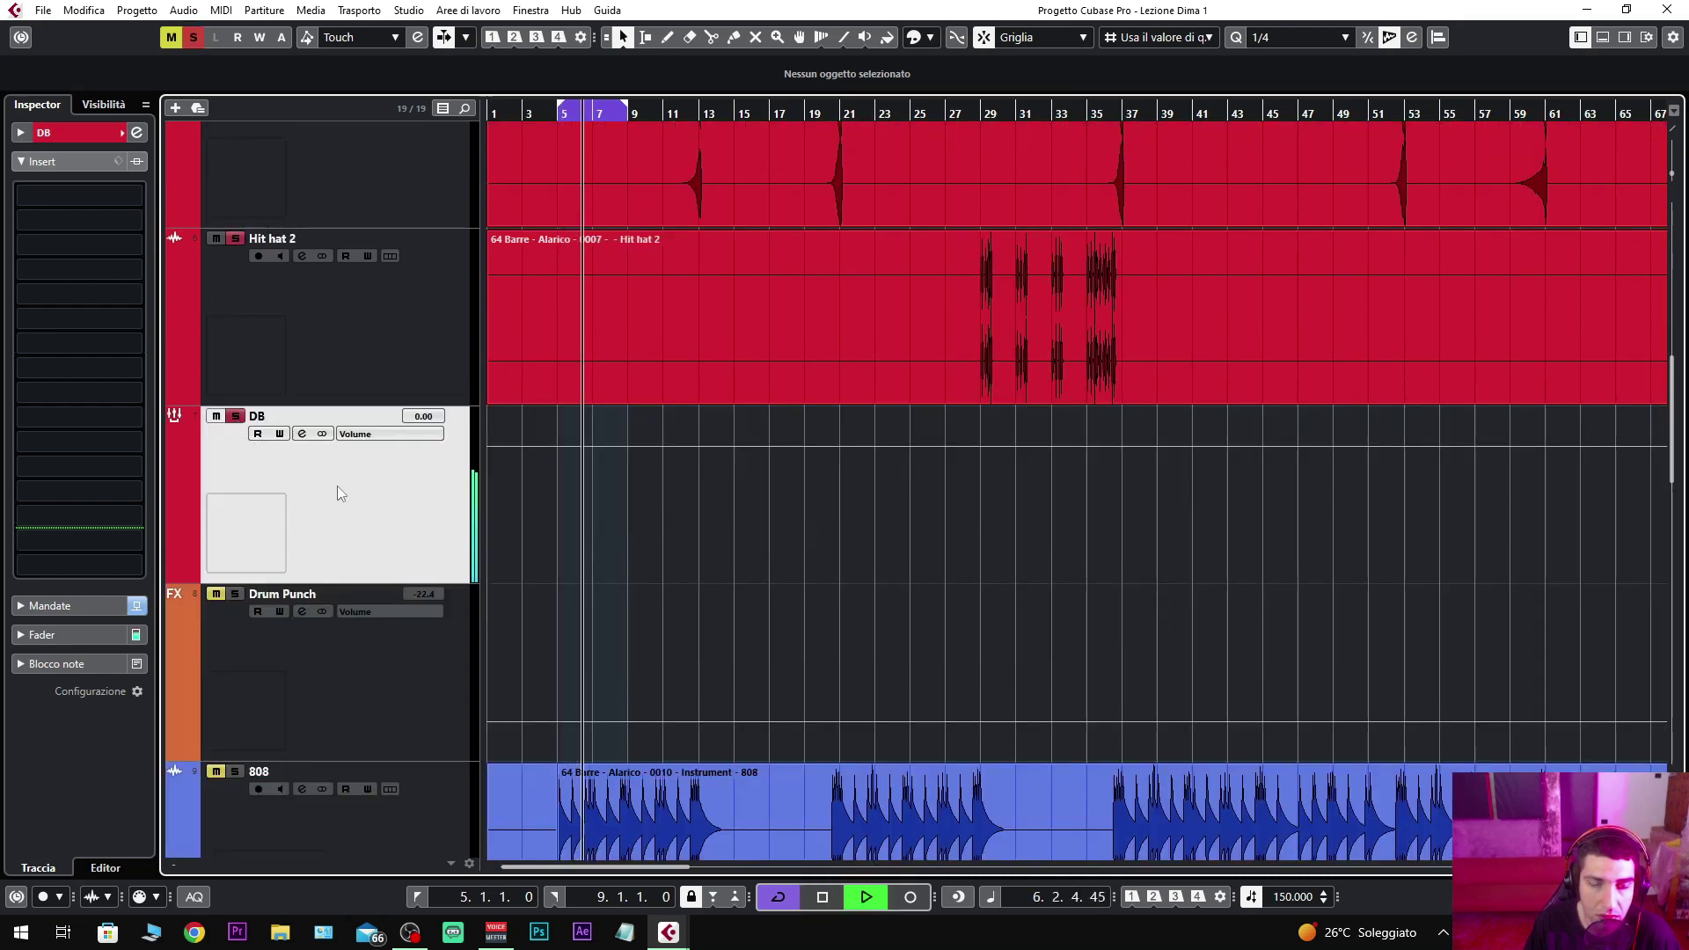
pyautogui.press('space')
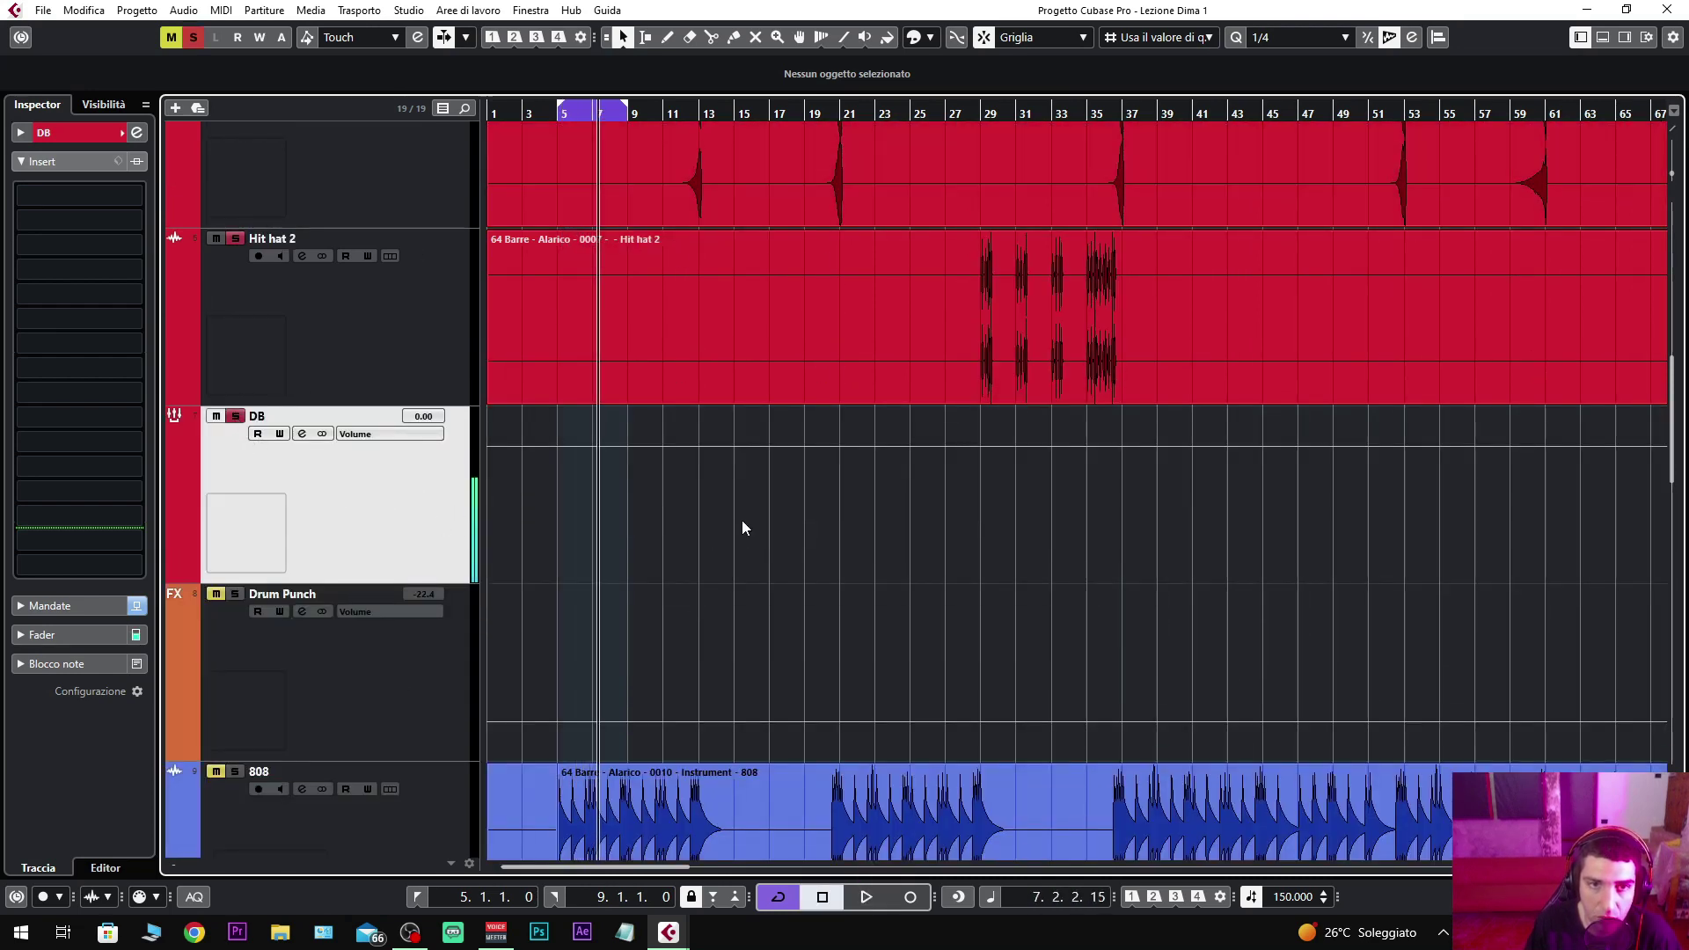
# Step: Unmute the Drum Punch FX track and open its Kiive Xtressor insert
pyautogui.click(332, 628)
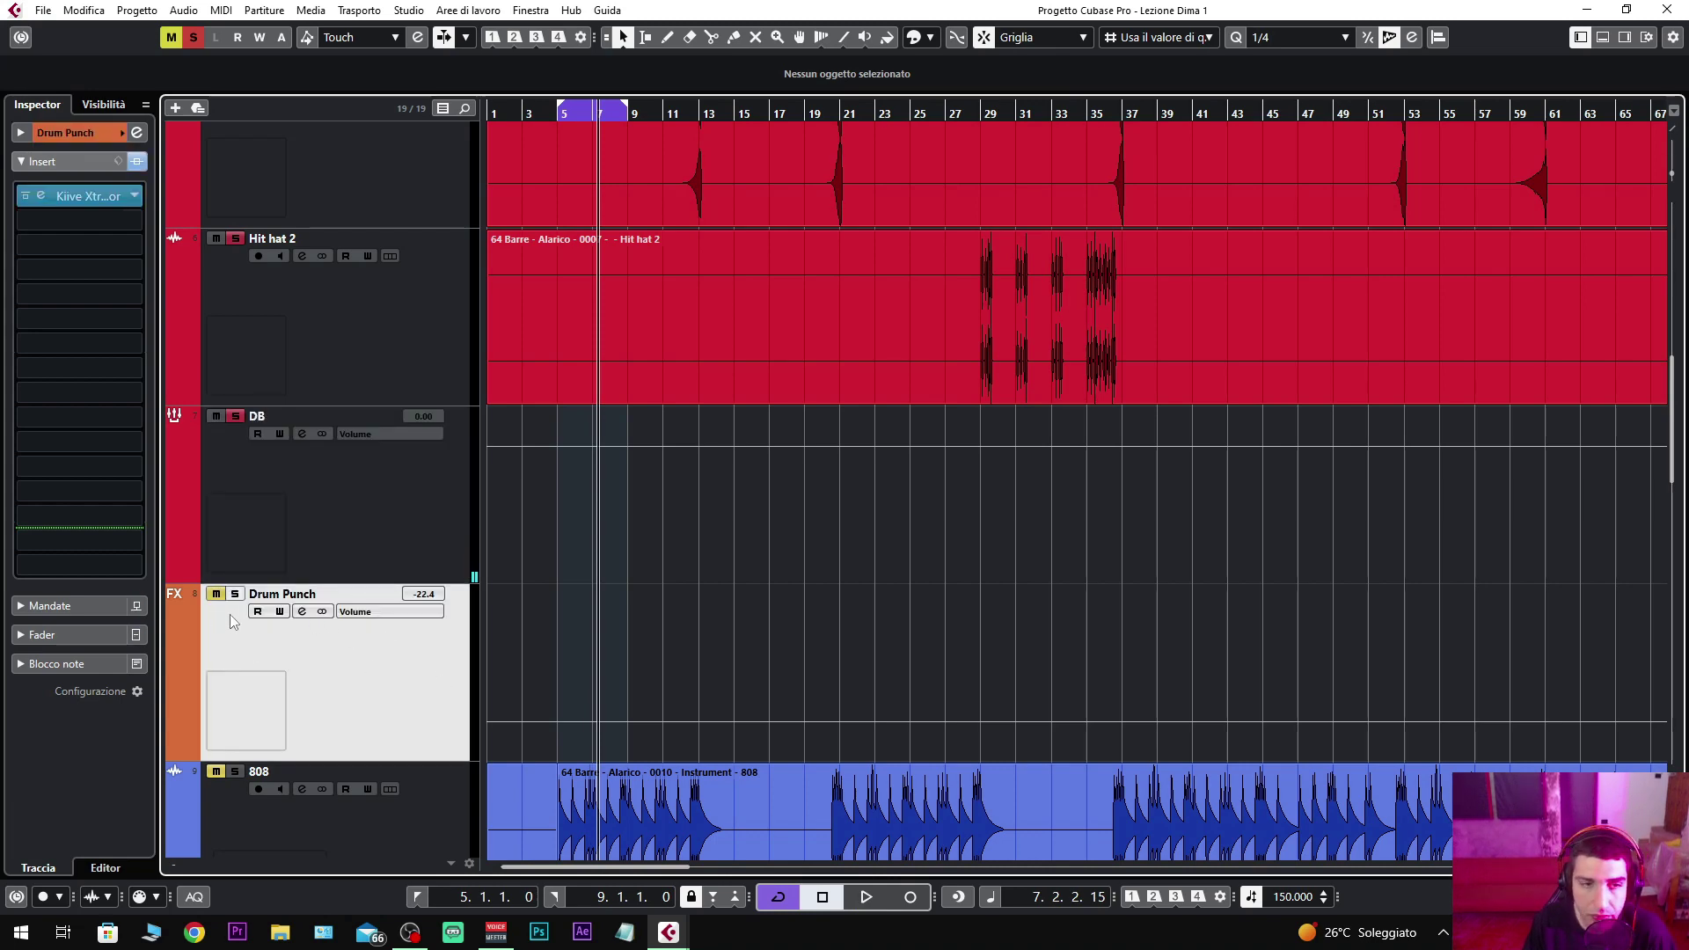
pyautogui.click(216, 594)
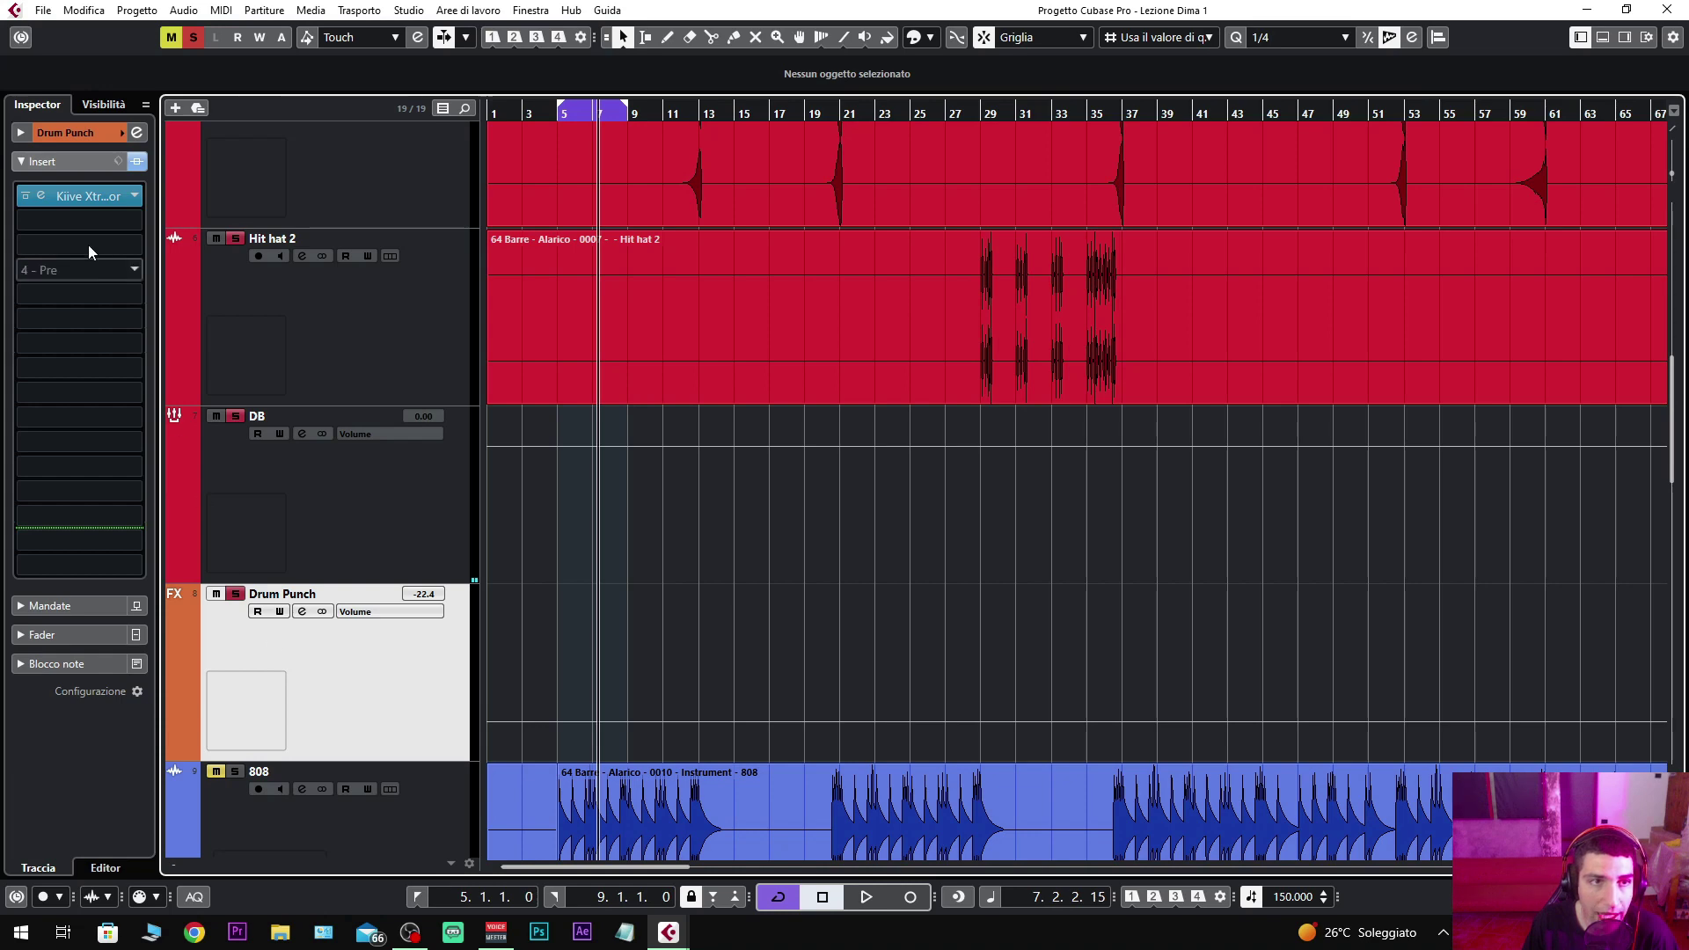
pyautogui.click(81, 200)
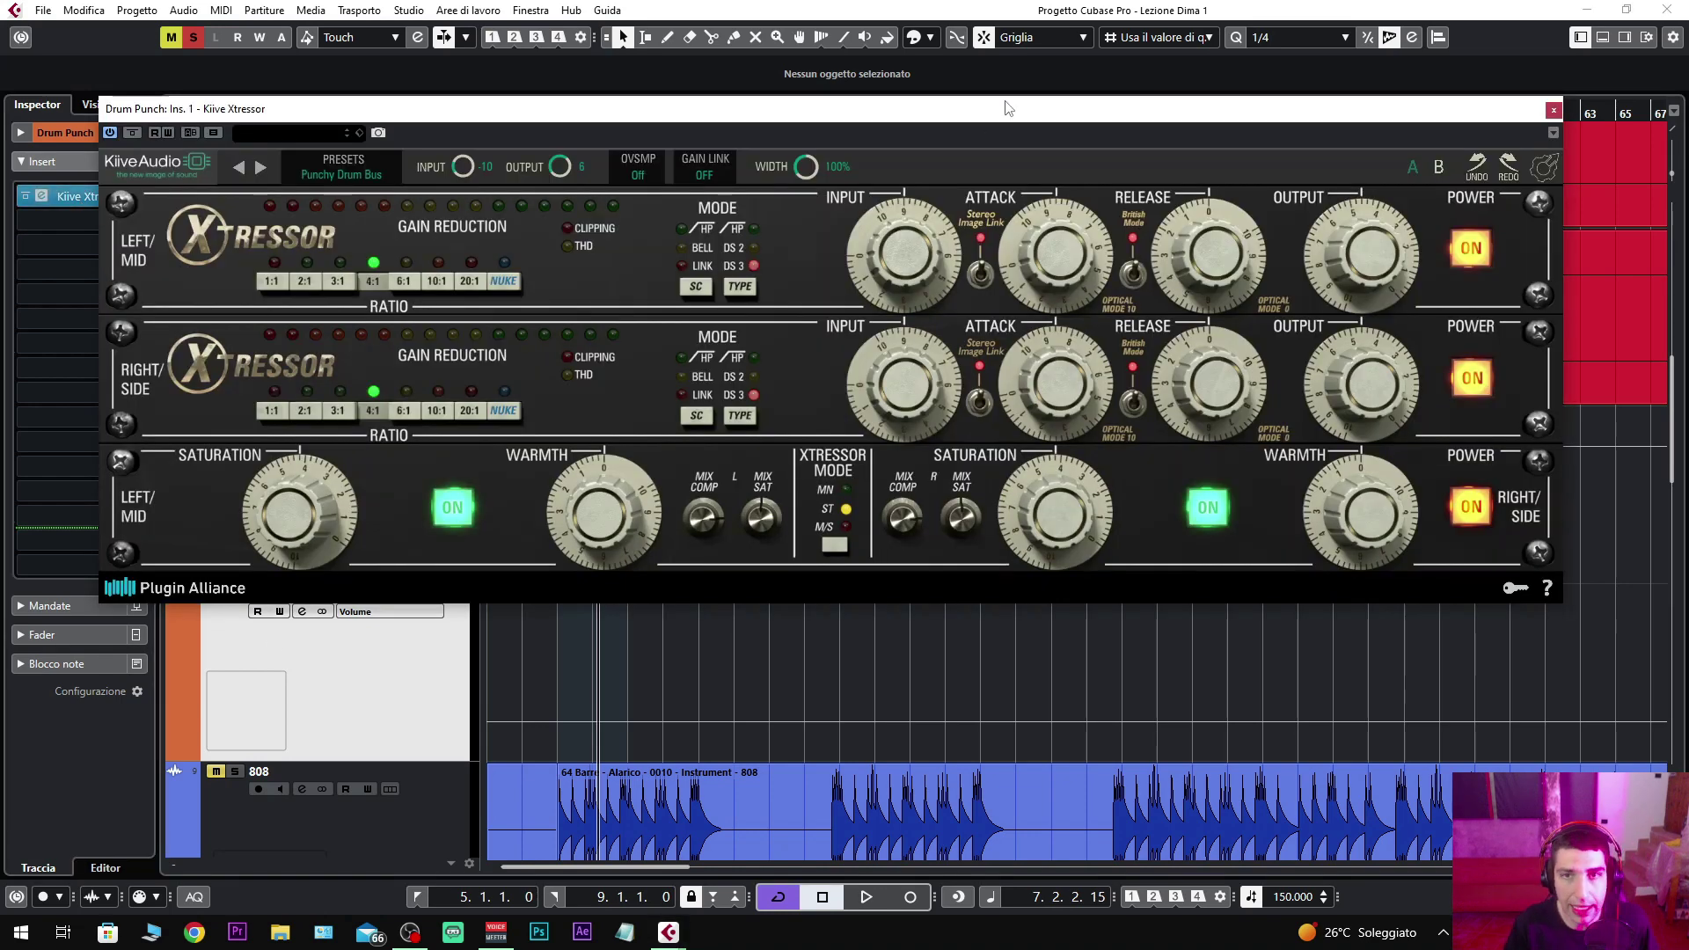
pyautogui.moveTo(1018, 114); pyautogui.dragTo(1100, 181)
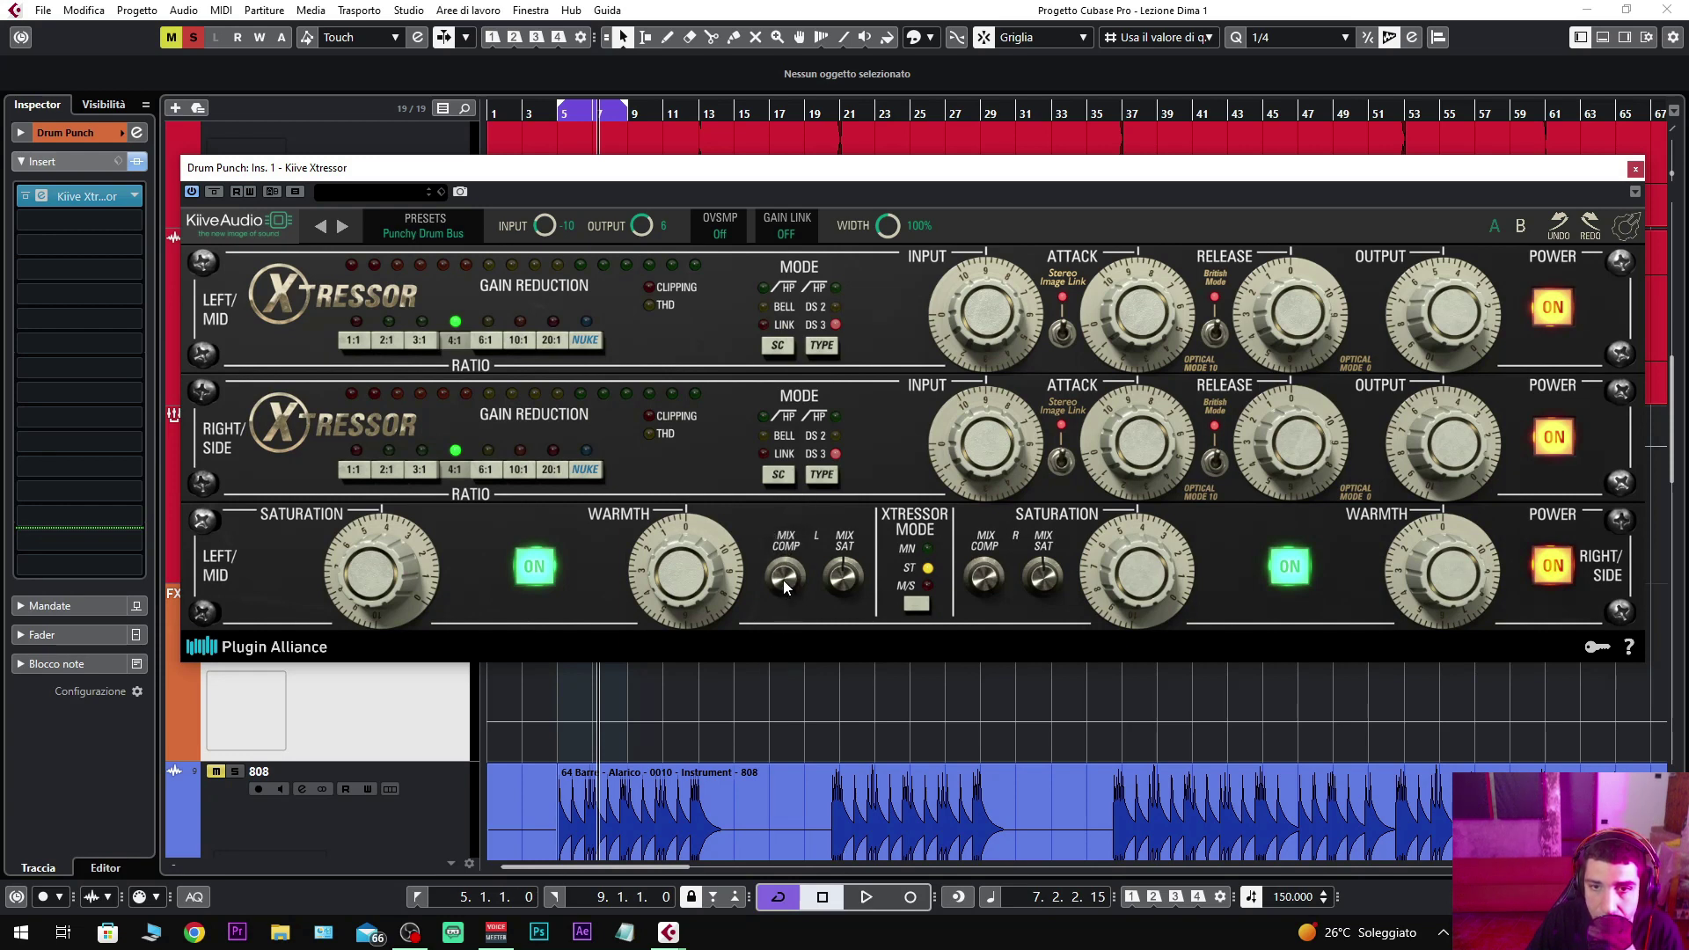
pyautogui.moveTo(839, 585)
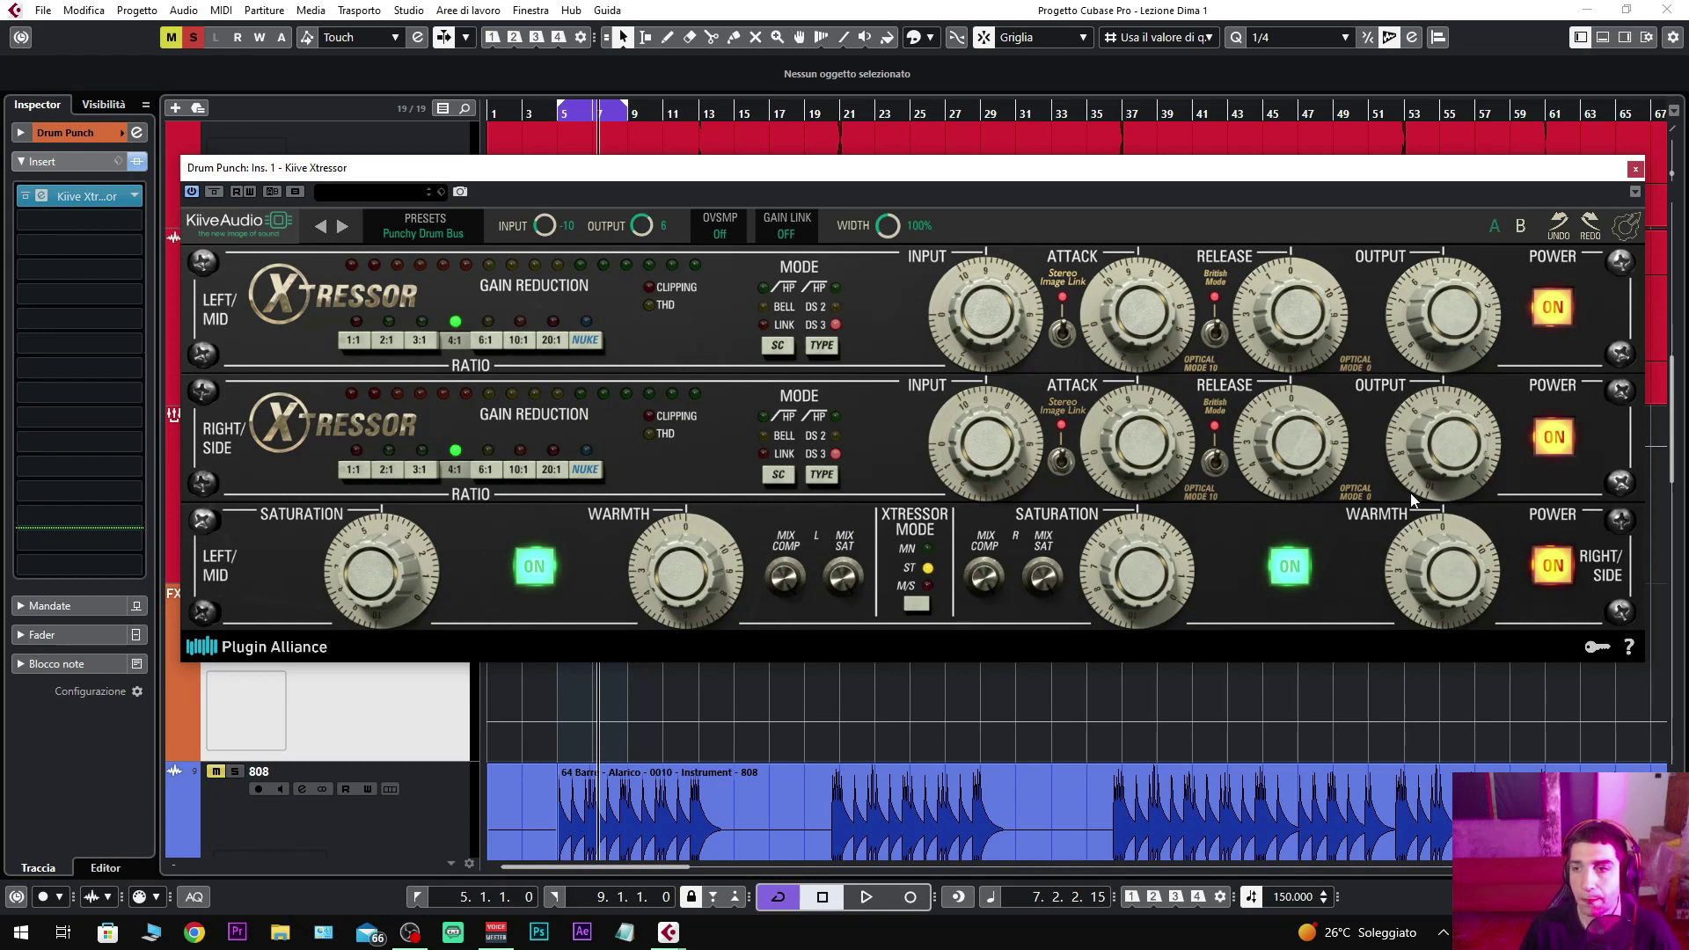
# Step: Move the Xtressor window clear of the track list and show the DB group's sends
pyautogui.moveTo(1246, 176); pyautogui.dragTo(1163, 639)
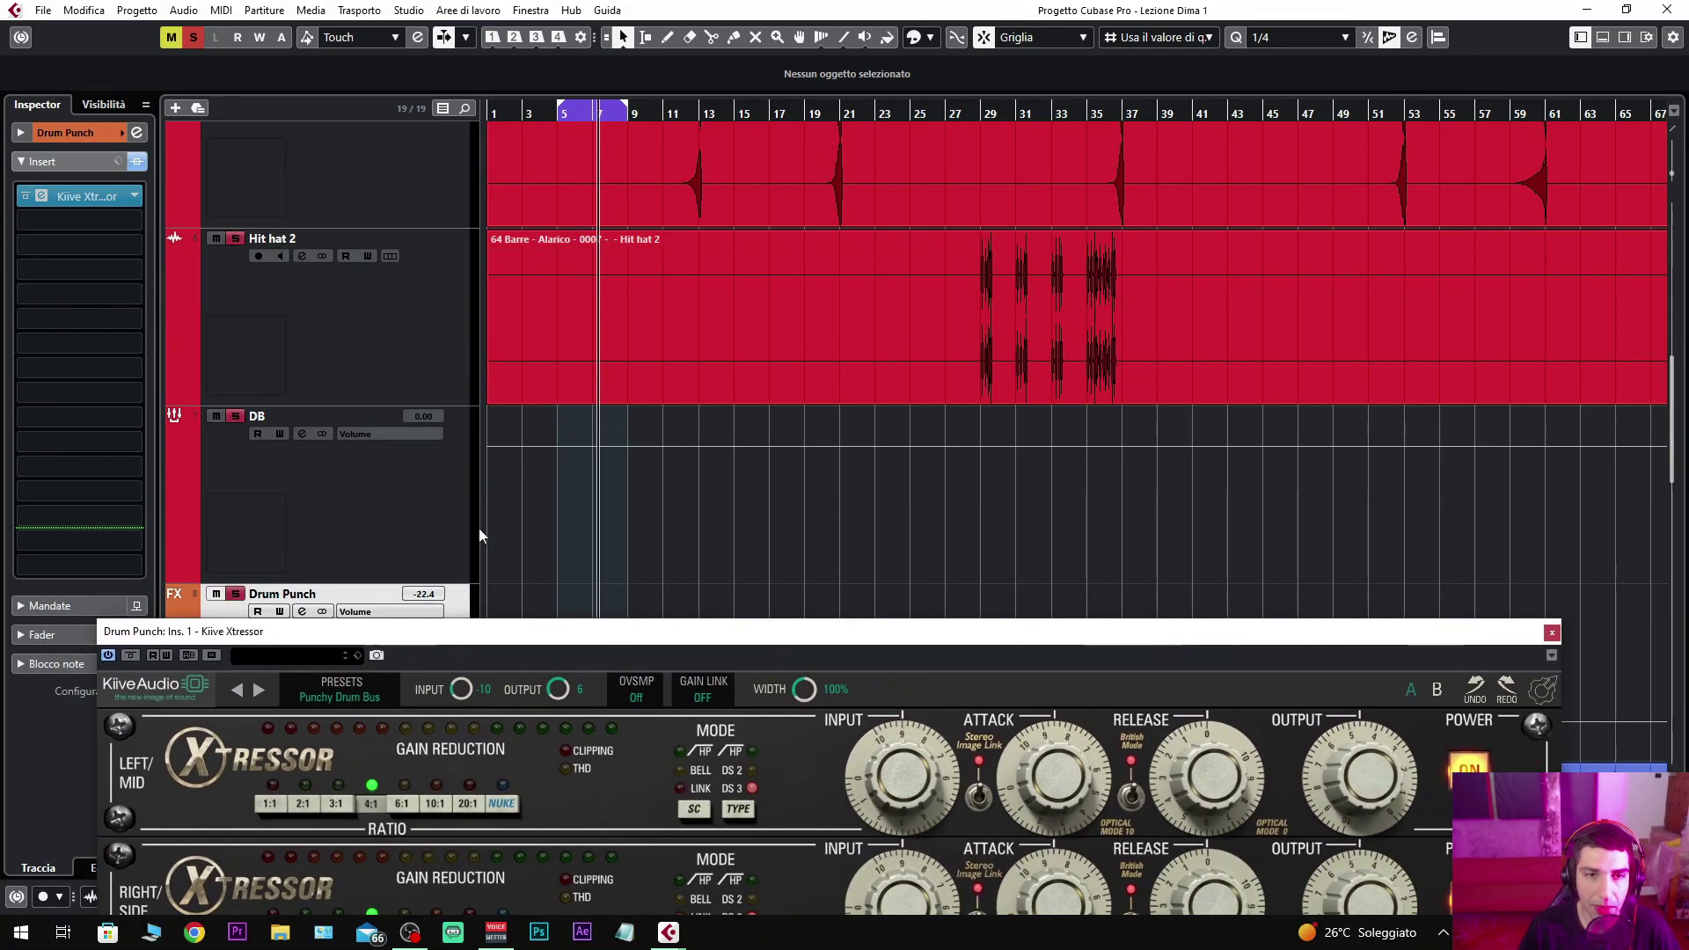
pyautogui.click(422, 540)
pyautogui.moveTo(961, 204); pyautogui.dragTo(954, 158)
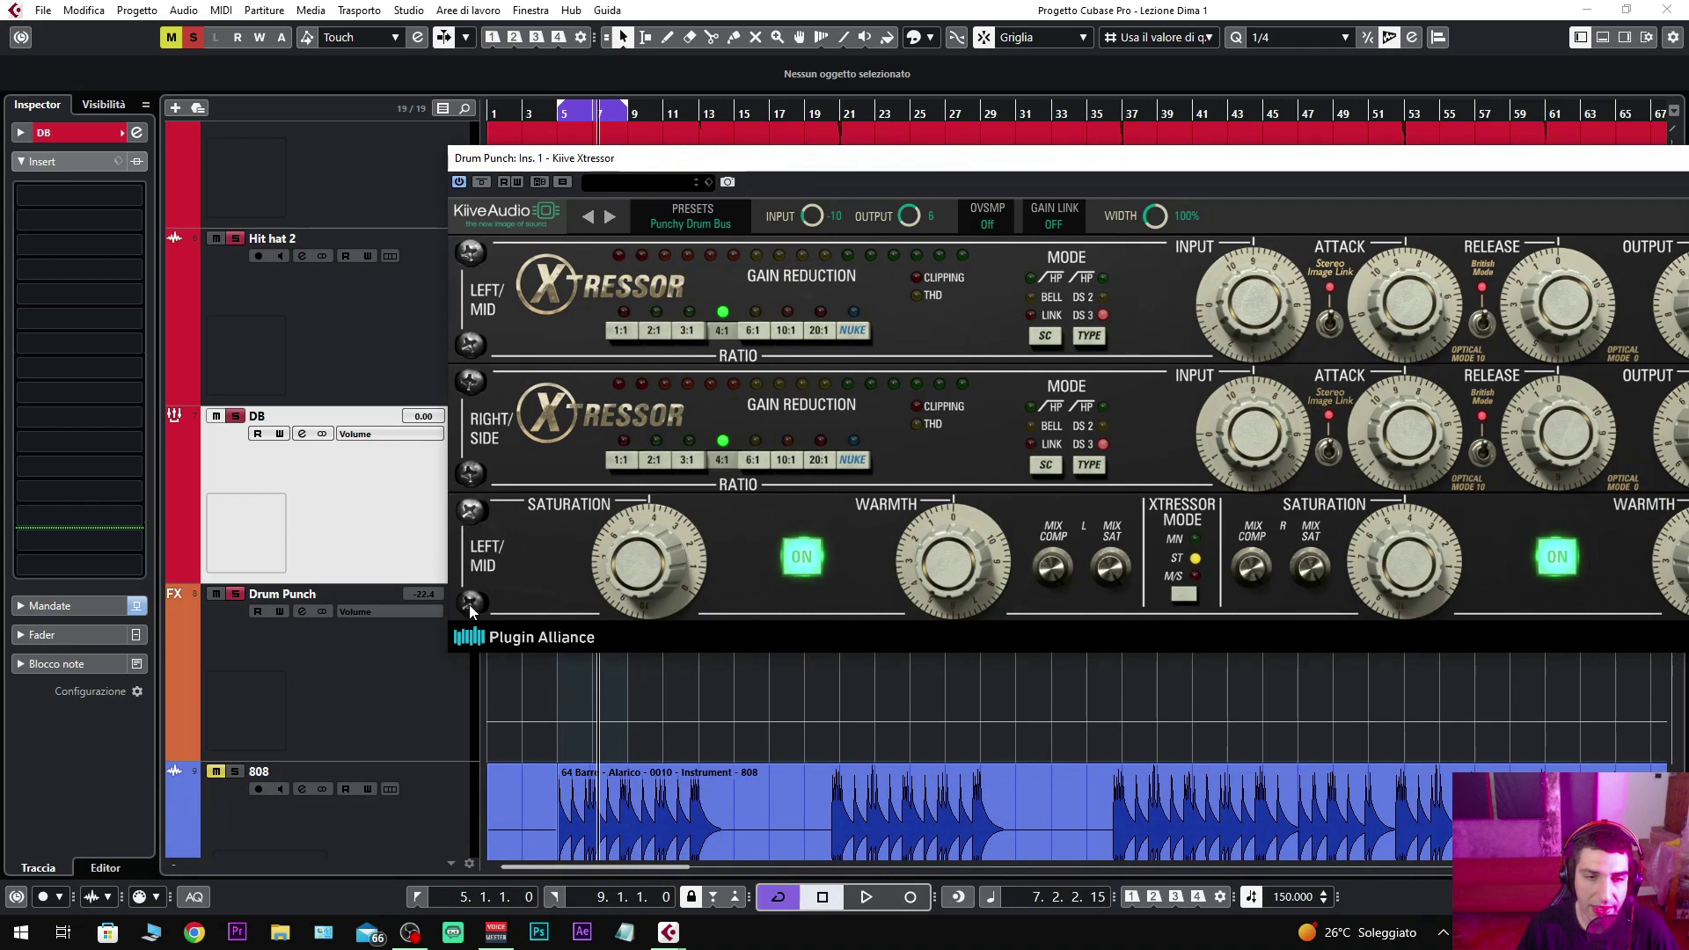
pyautogui.click(371, 682)
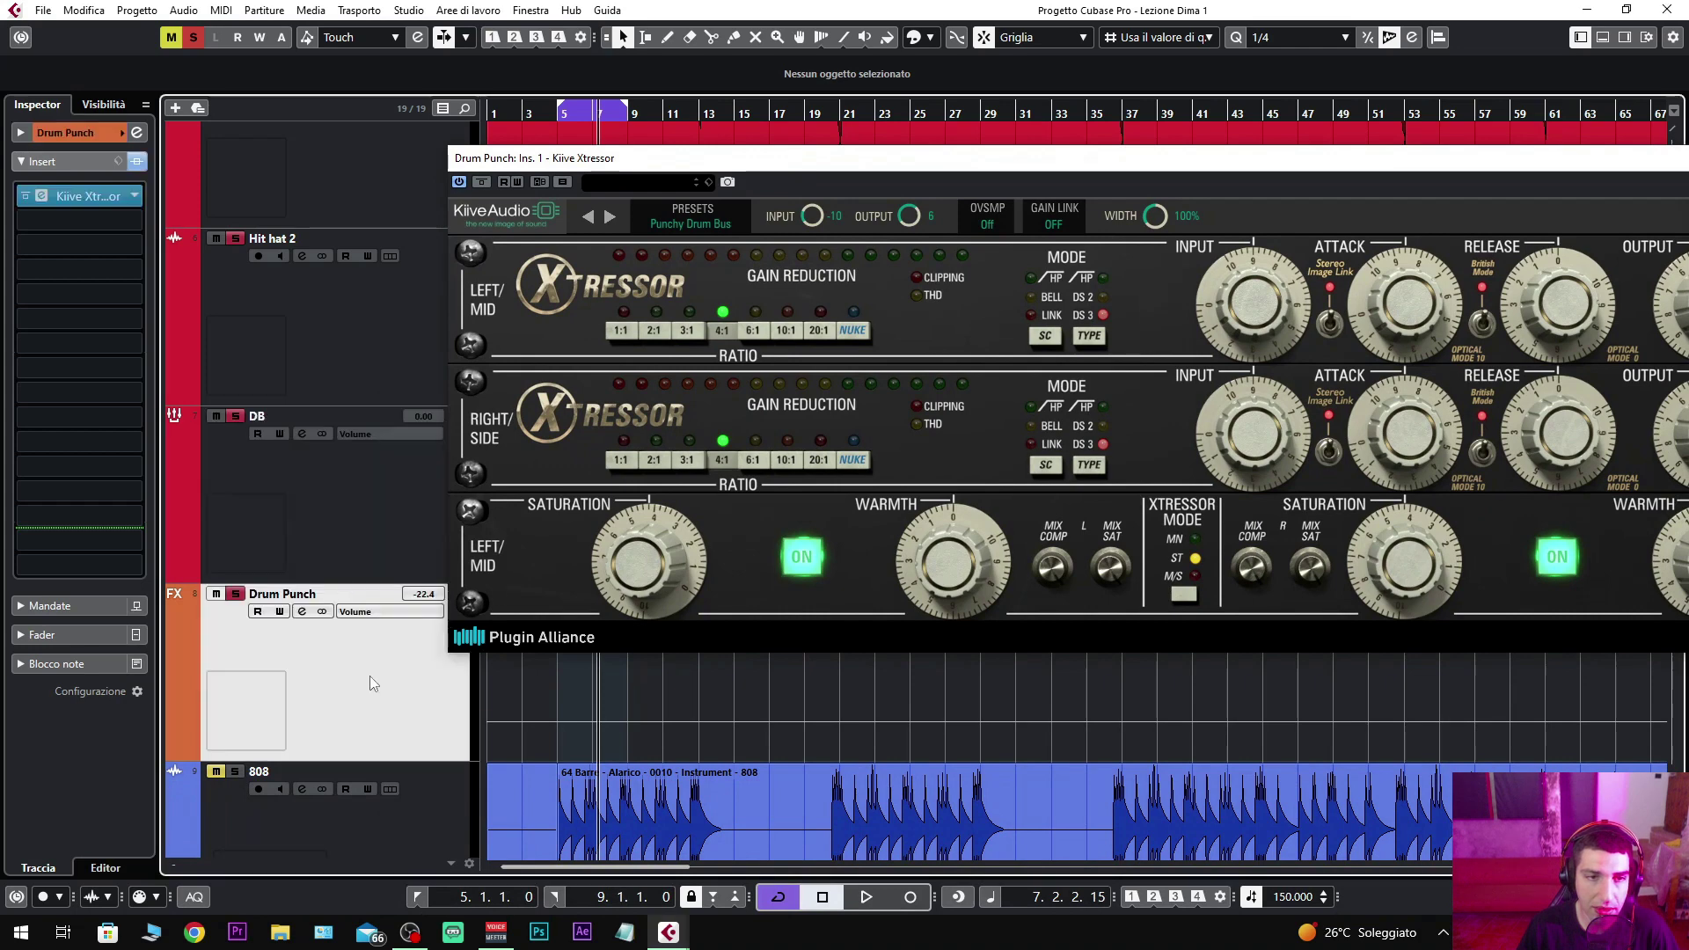
pyautogui.click(276, 535)
pyautogui.click(61, 635)
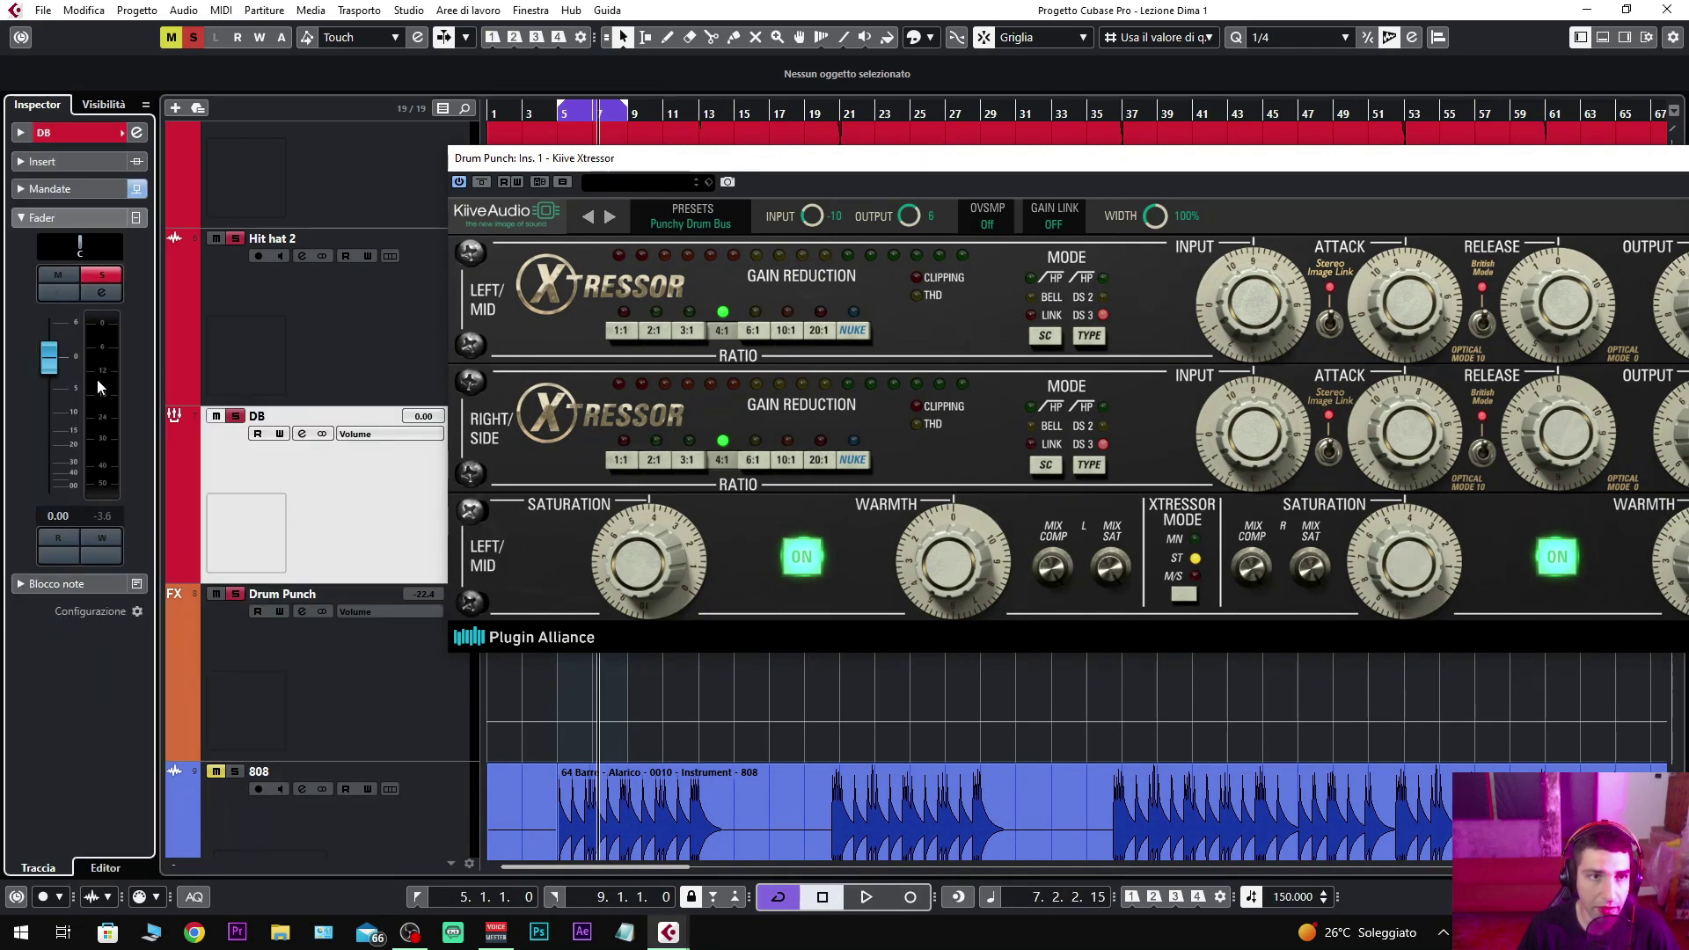
pyautogui.click(79, 188)
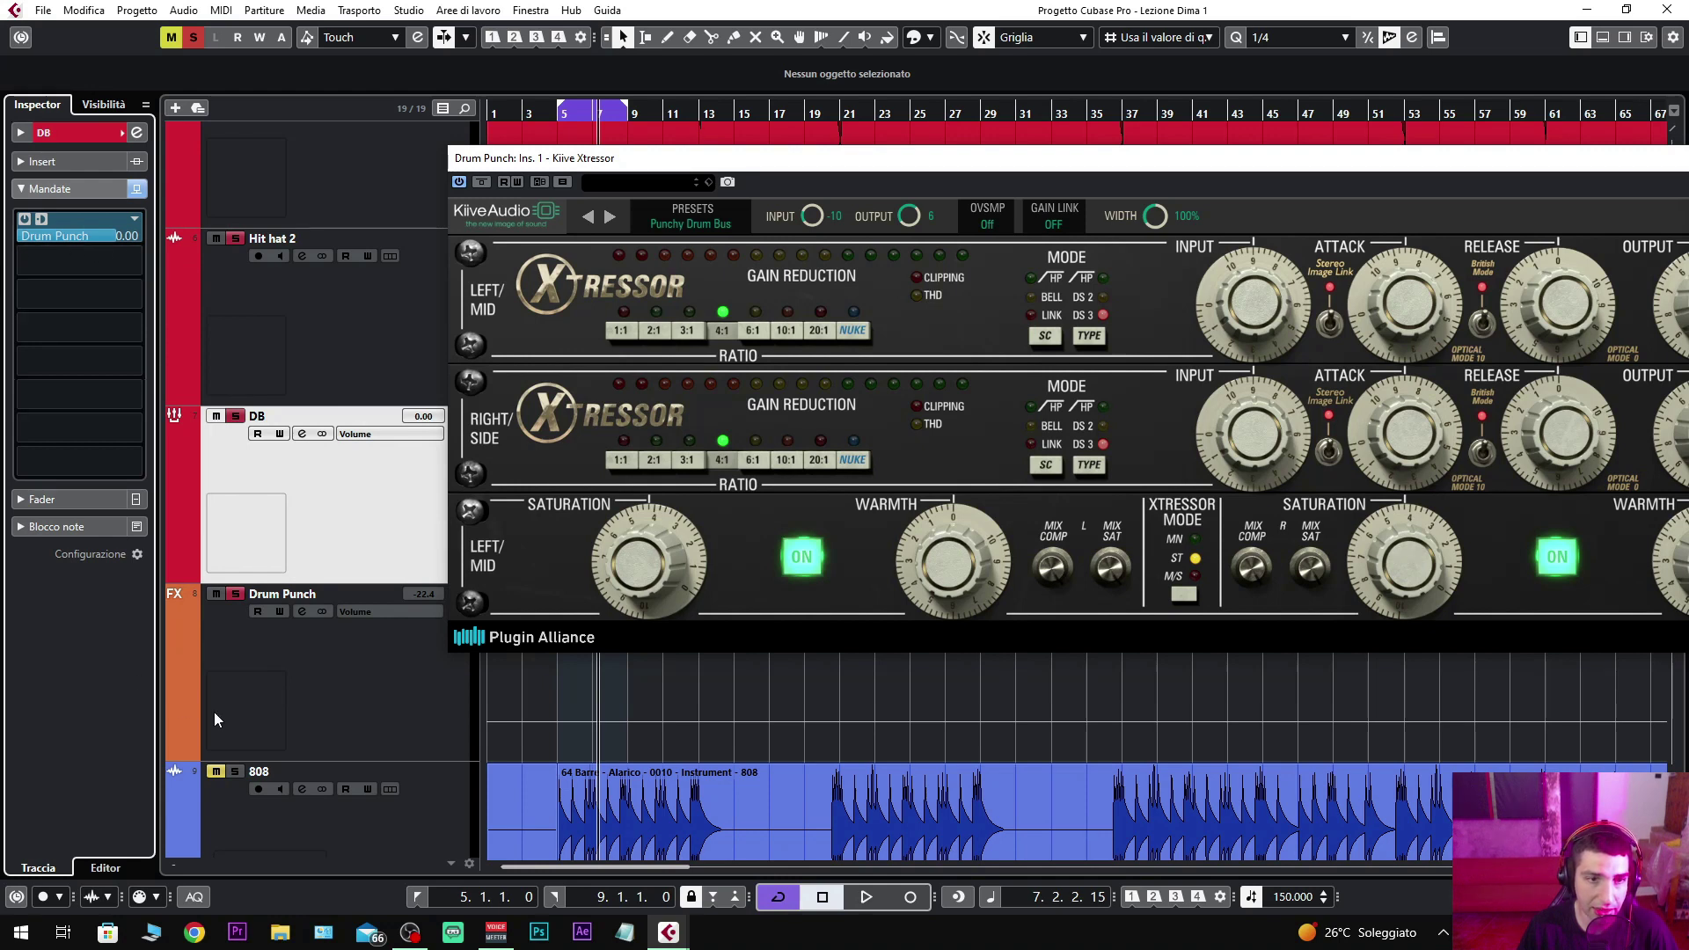
# Step: Pull the DB group's volume fader down to -oo and set the Drum Punch track's volume to 0
pyautogui.click(76, 497)
pyautogui.moveTo(69, 494); pyautogui.dragTo(65, 520)
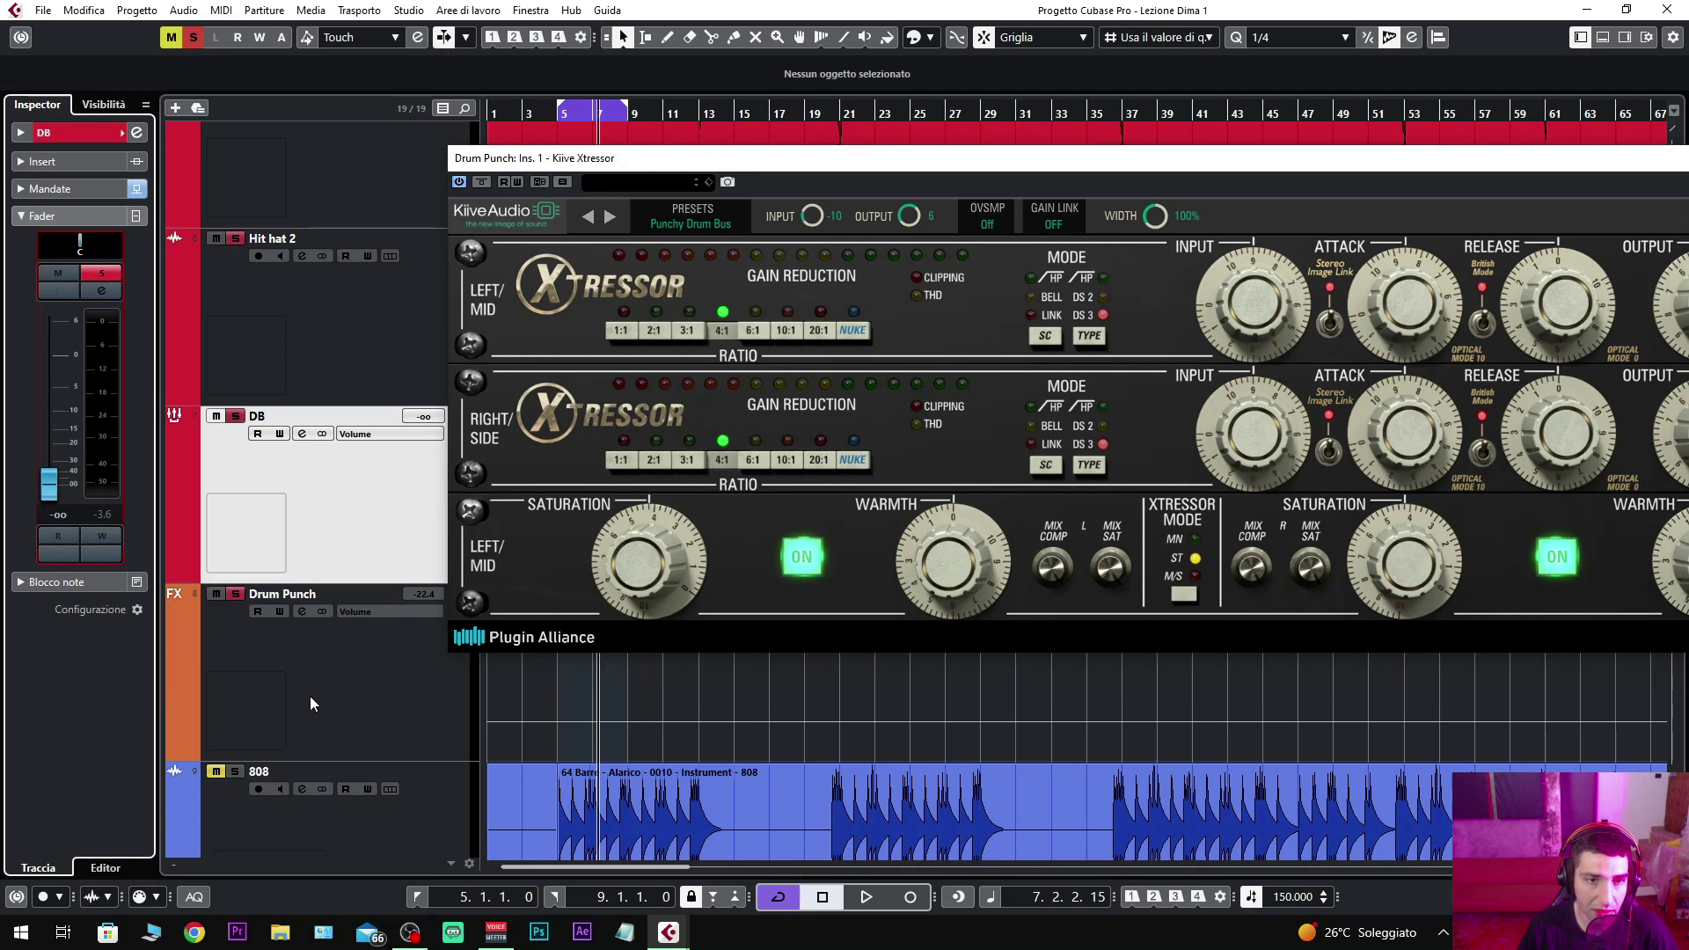
pyautogui.click(287, 684)
pyautogui.doubleClick(70, 516)
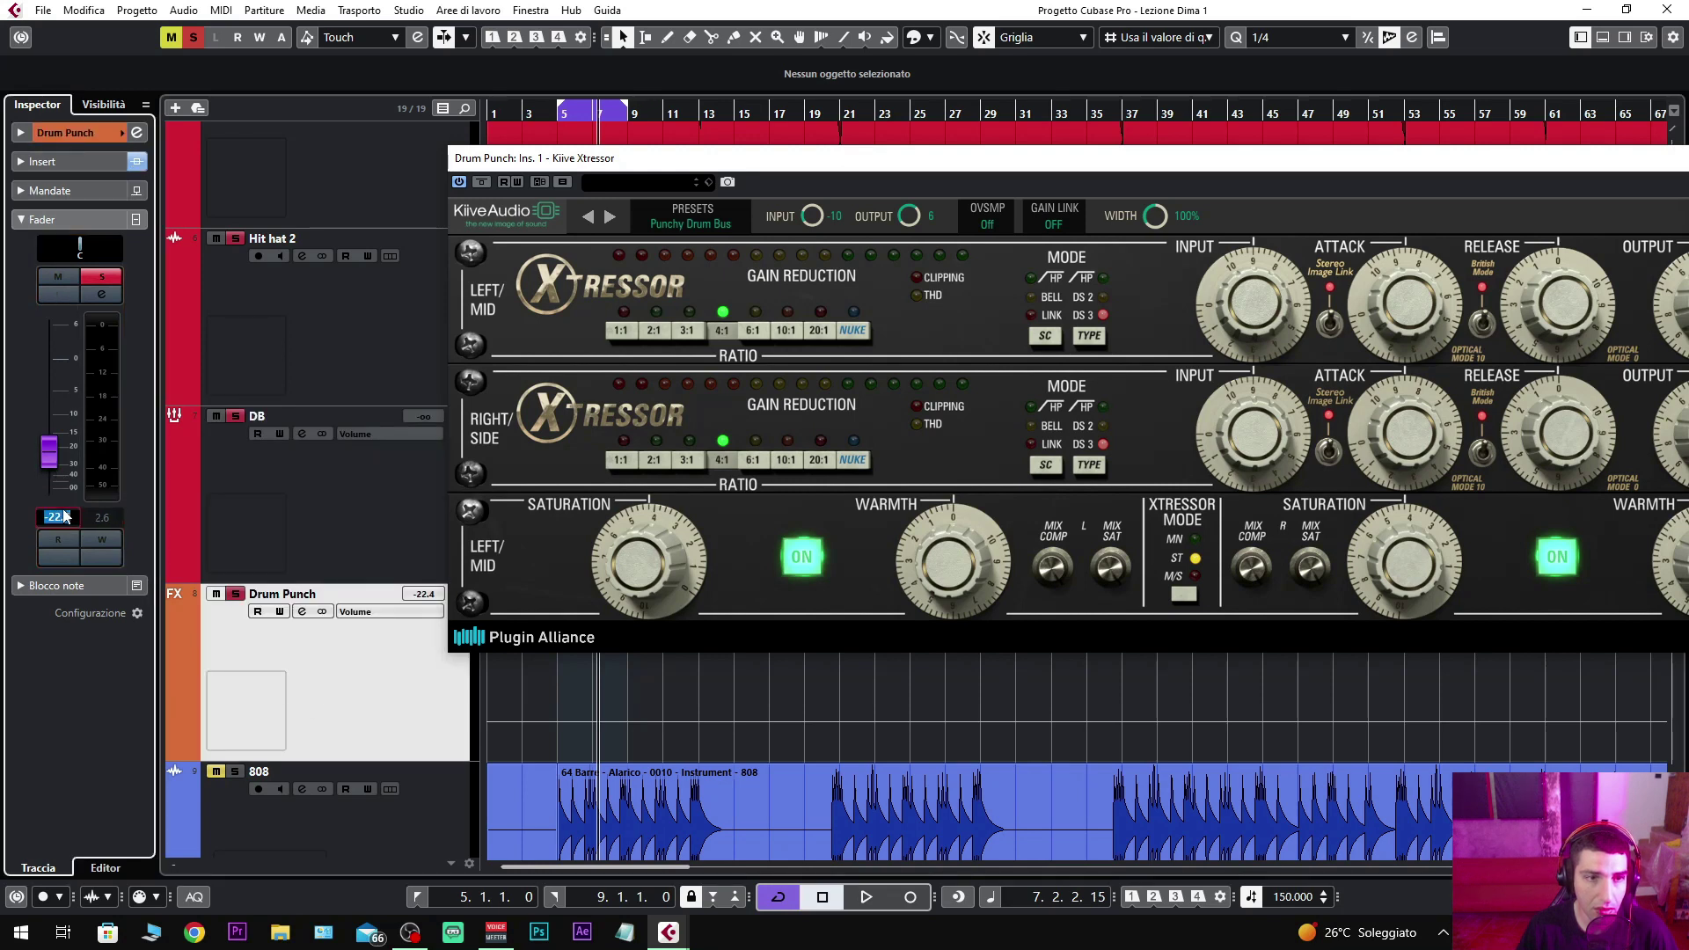
pyautogui.write('0')
pyautogui.press('Return')
# Step: Play the loop to hear the Drum Punch channel alone, with the whole Xtressor window in view
pyautogui.press('space')
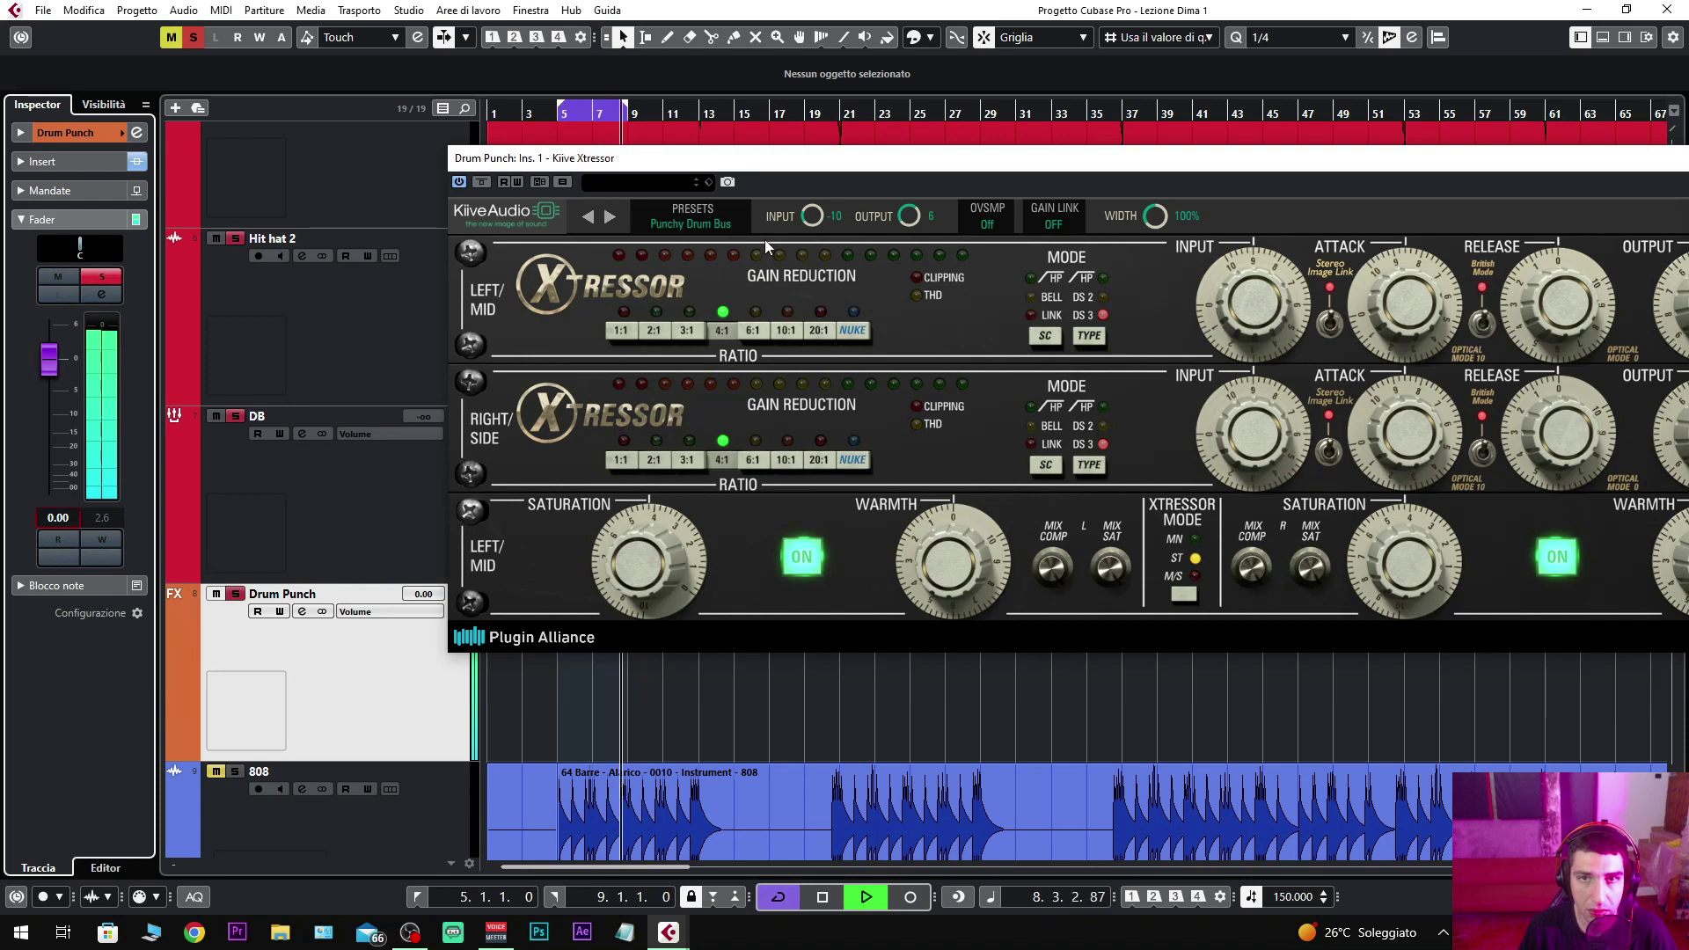
pyautogui.moveTo(938, 174); pyautogui.dragTo(617, 142)
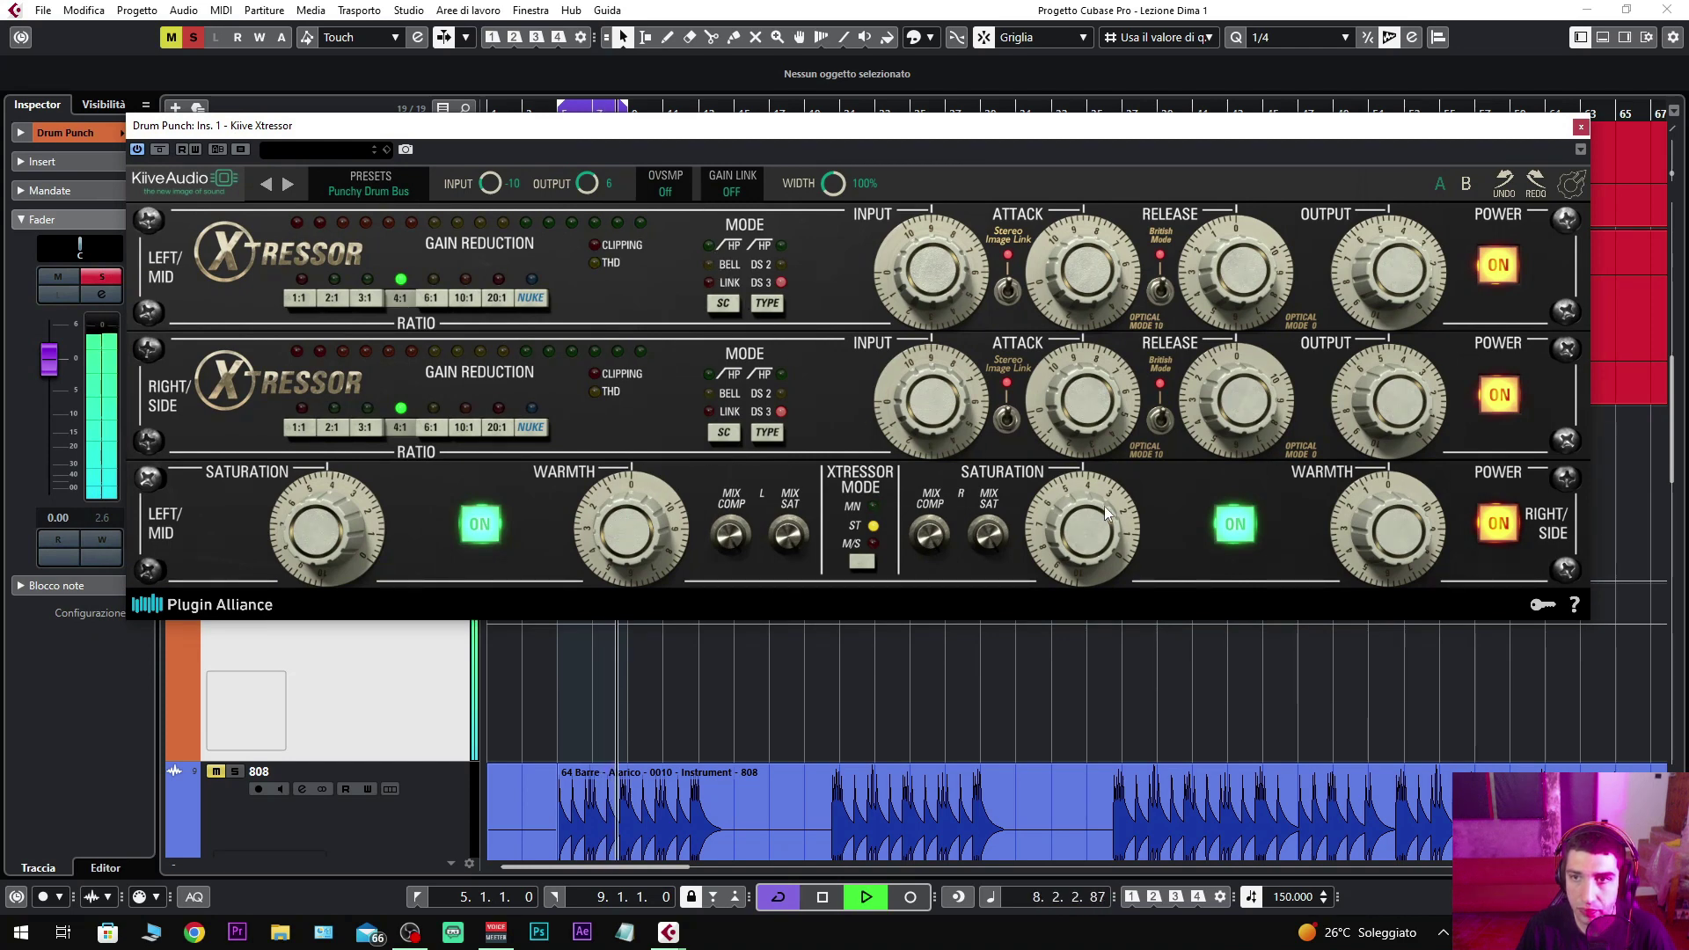
pyautogui.press('space')
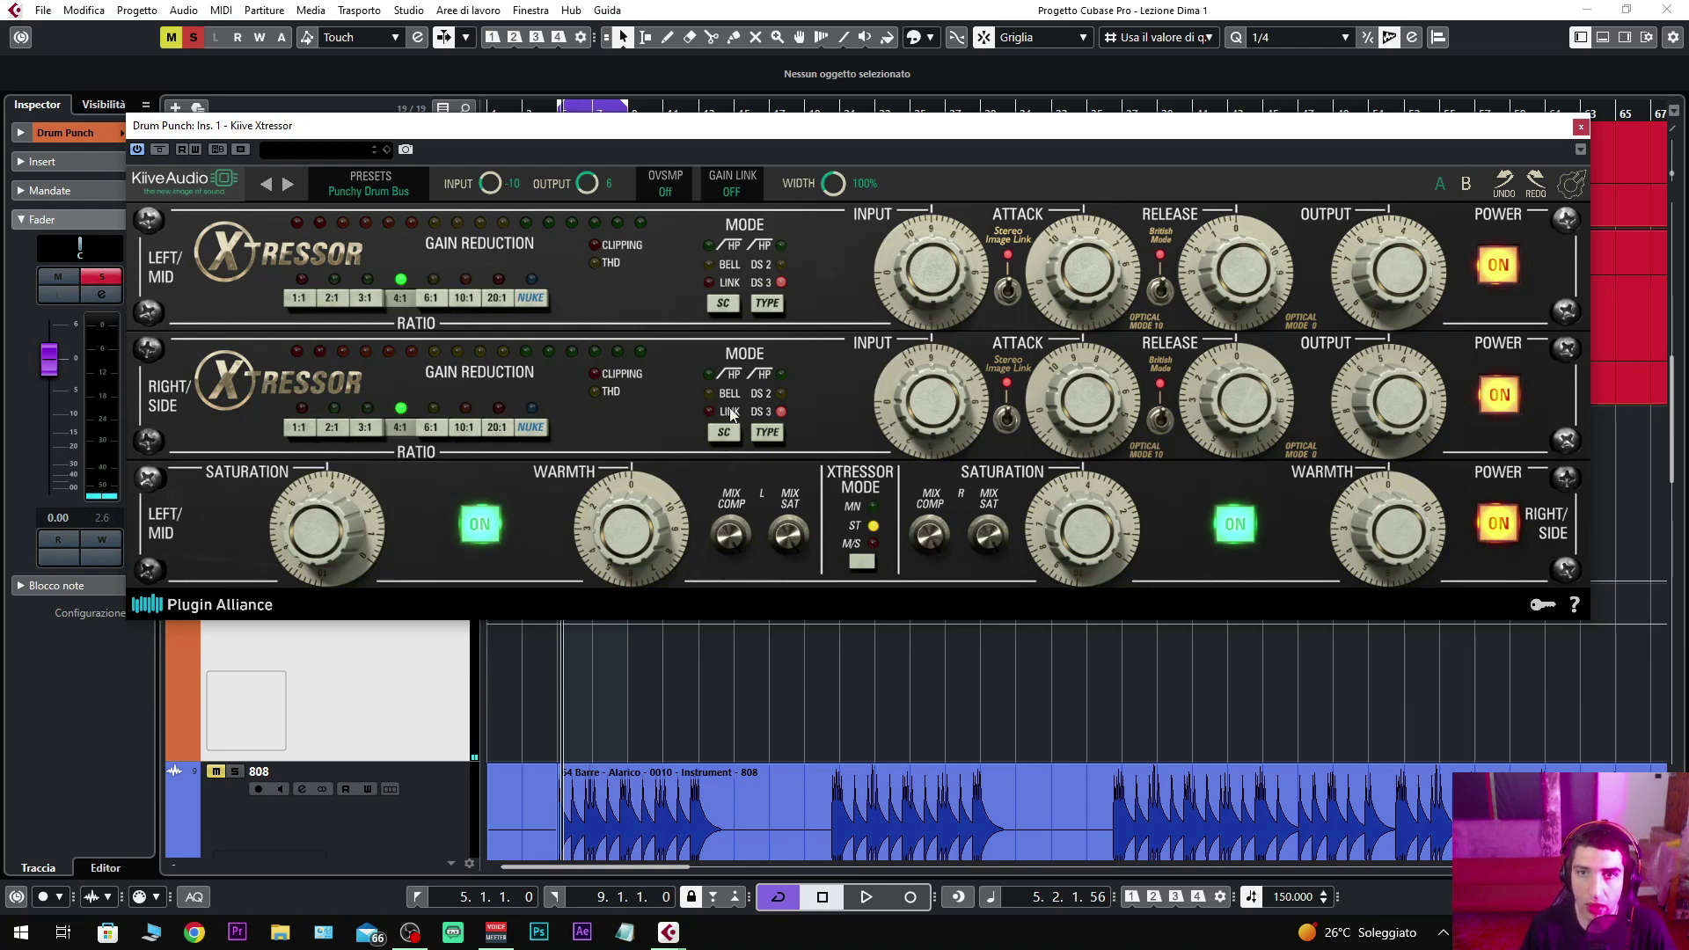
pyautogui.press('space')
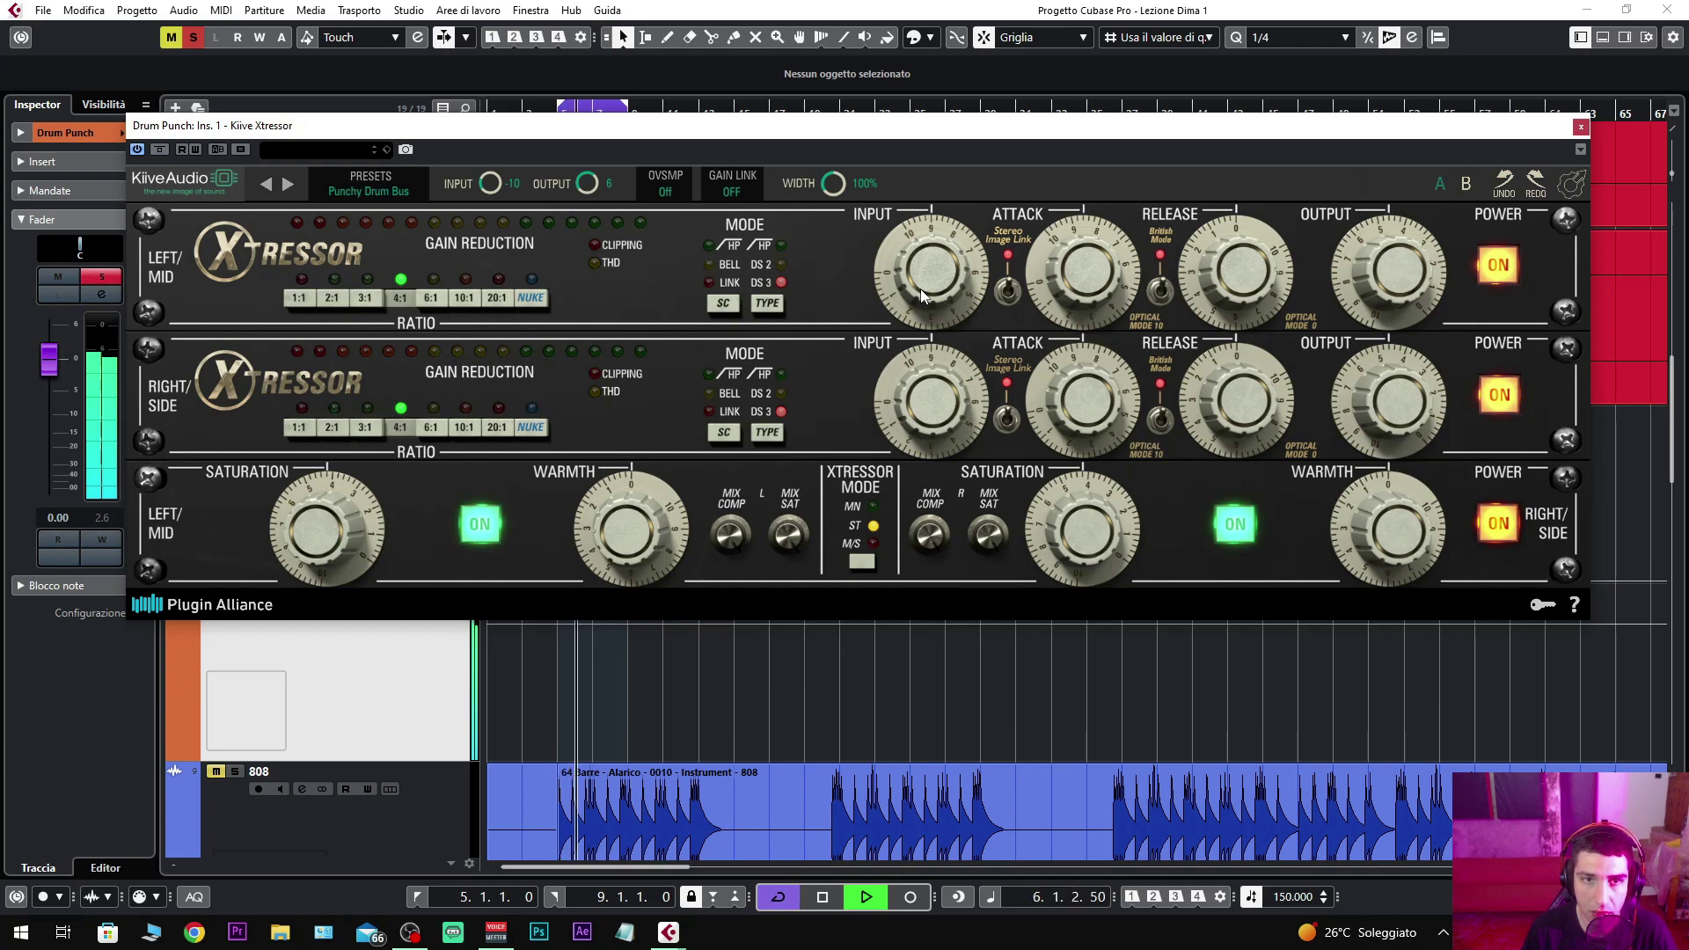
pyautogui.press('space')
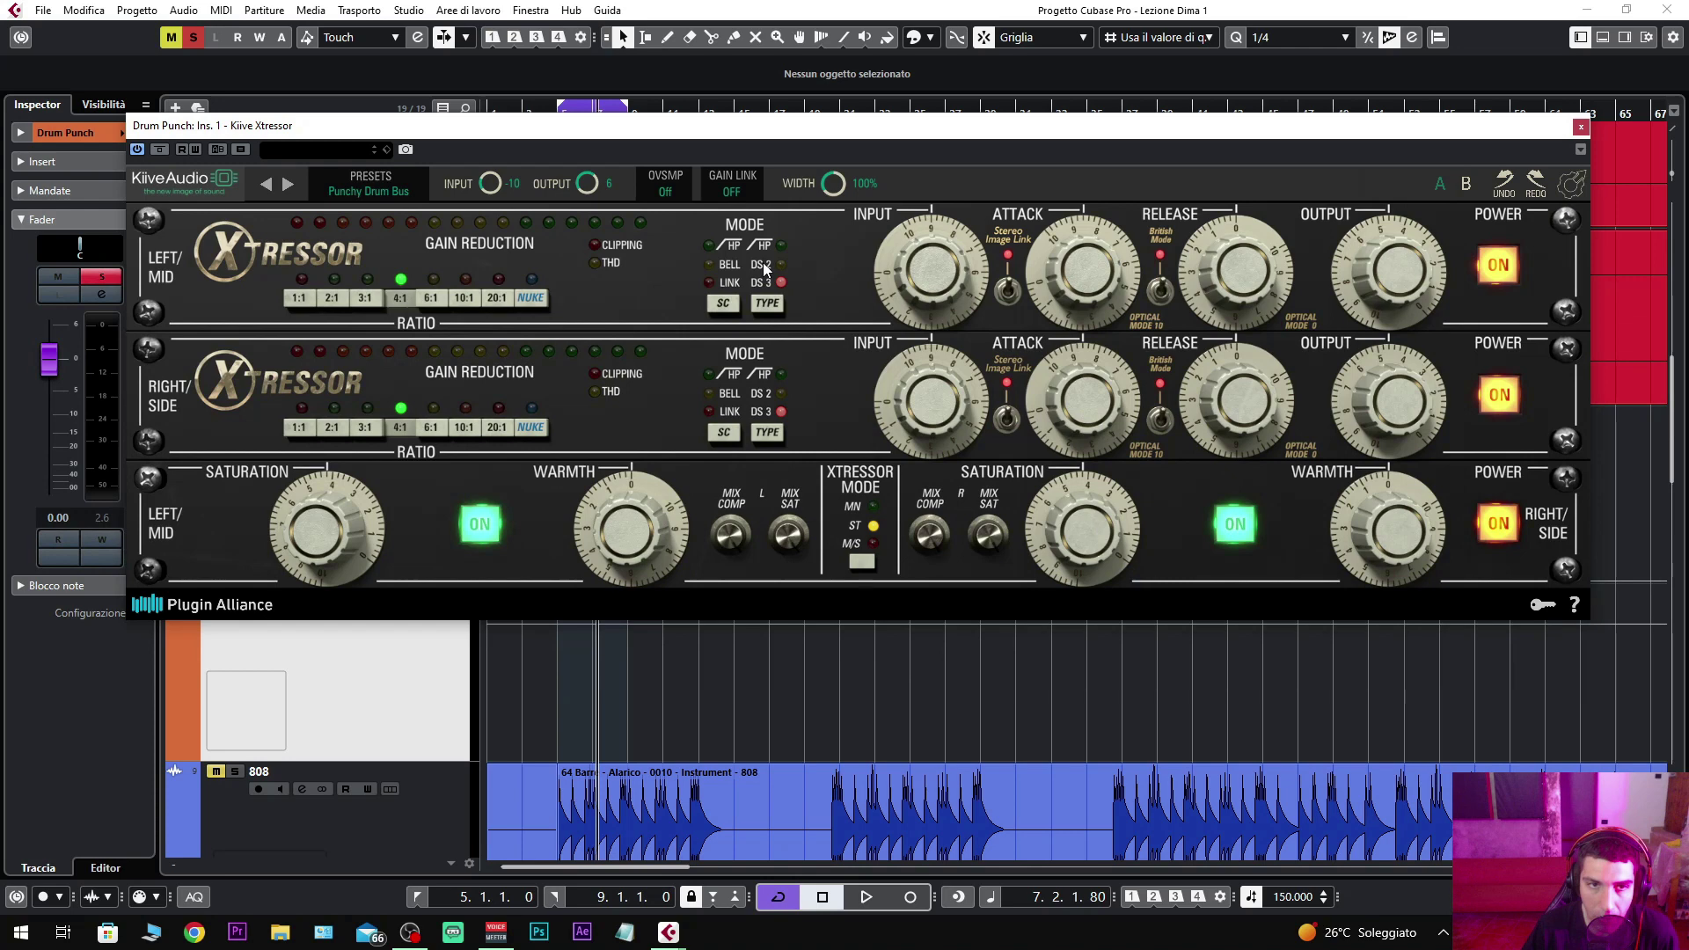
# Step: Set the Xtressor compression ratio to 1:1 on both channels and listen to the loop
pyautogui.click(301, 427)
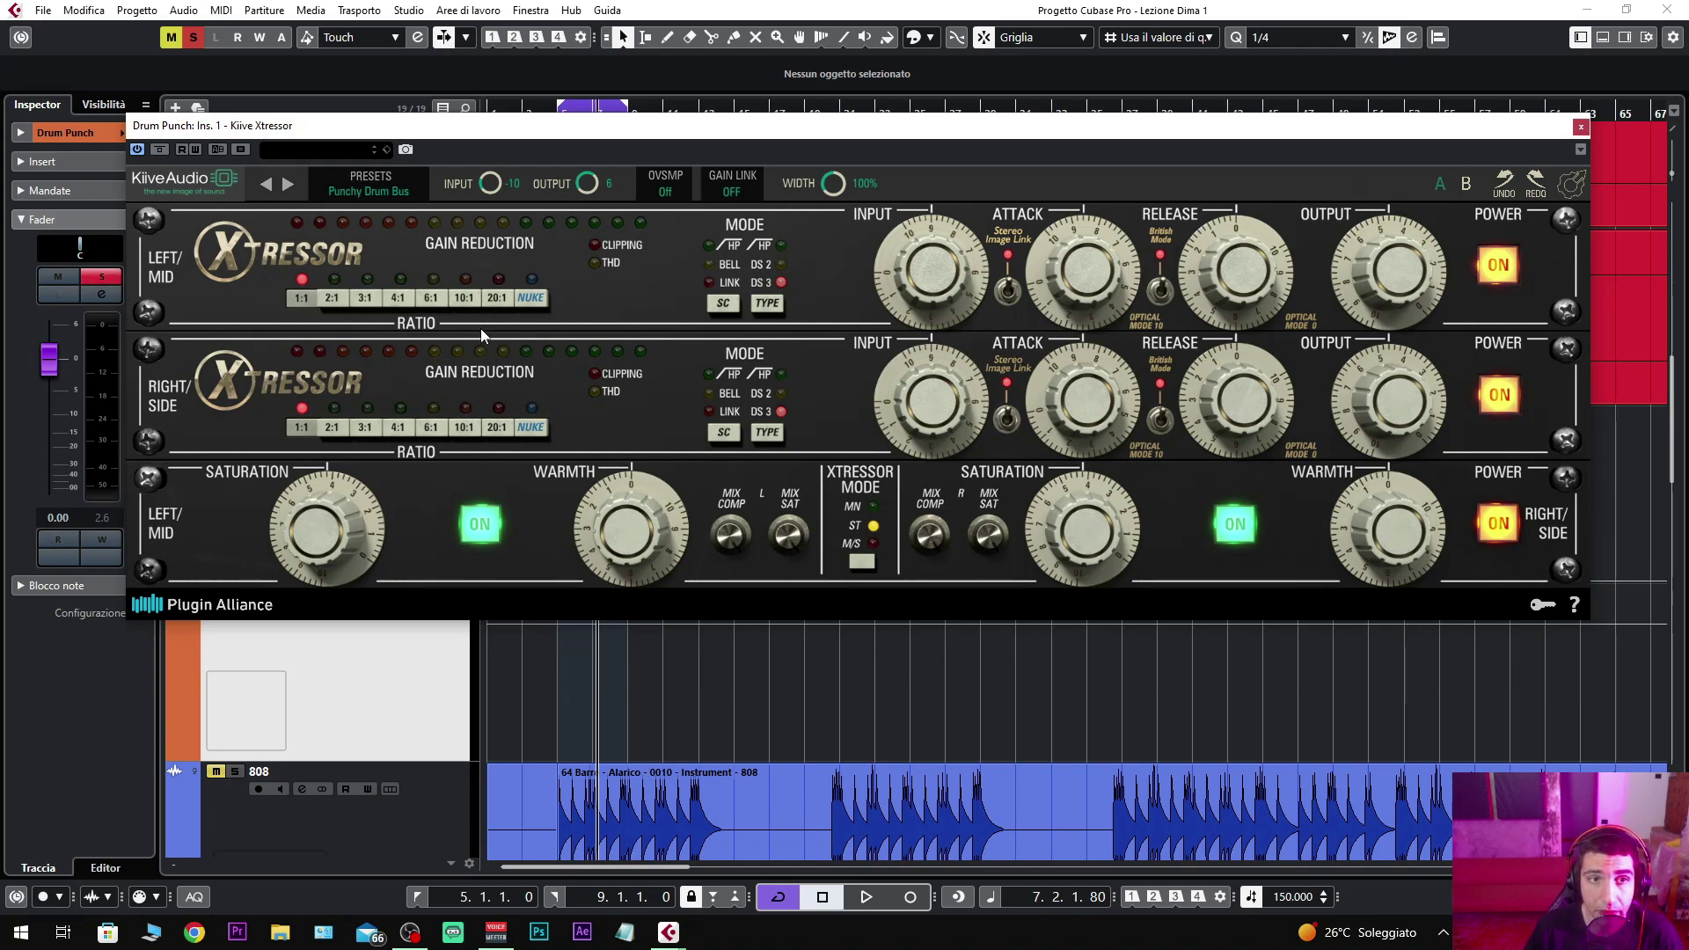
pyautogui.press('space')
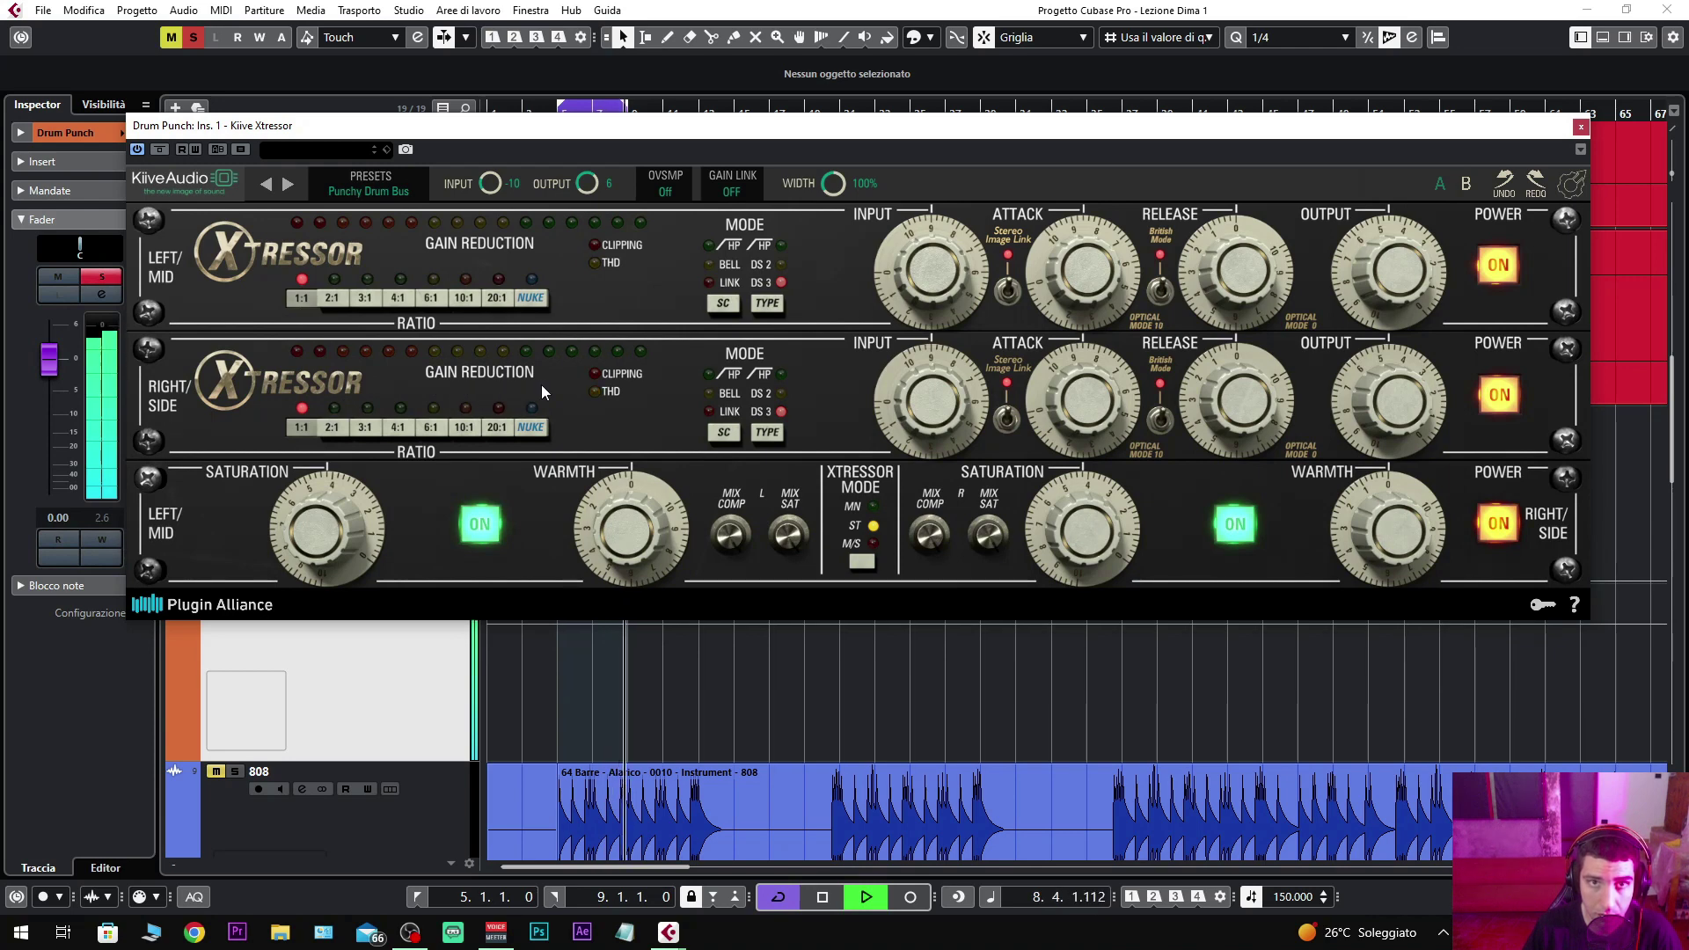
pyautogui.press('space')
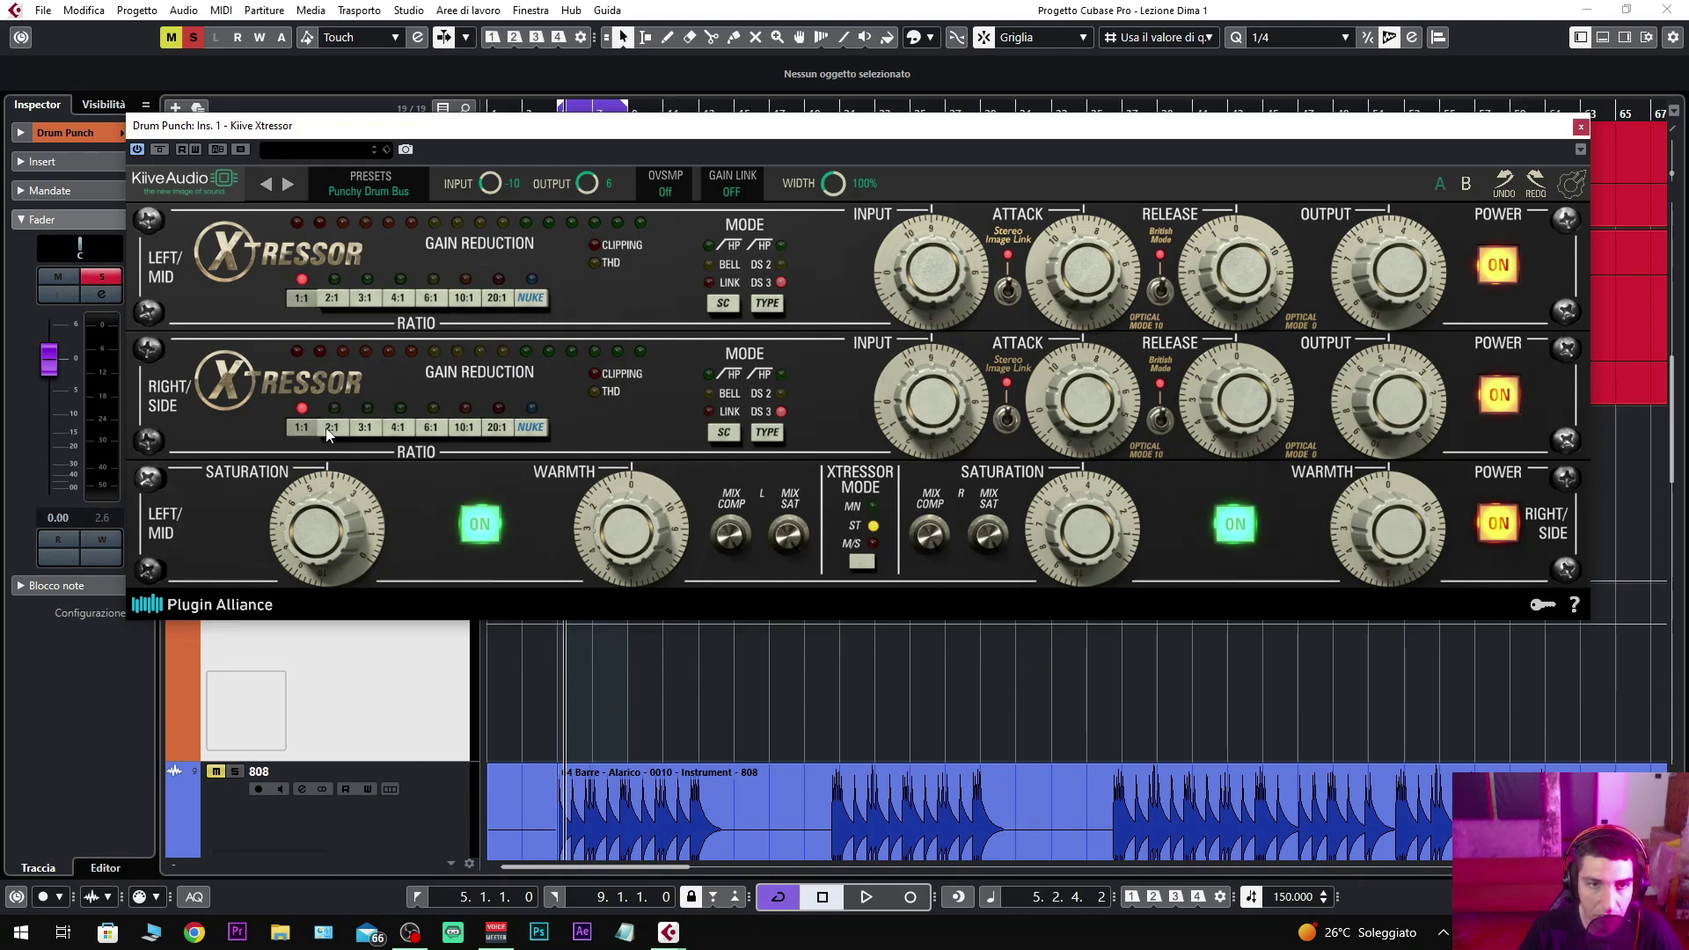
# Step: Play the loop and audition the Xtressor ratios 2:1, 3:1, 4:1, 6:1, 10:1, 20:1 and NUKE in turn
pyautogui.press('space')
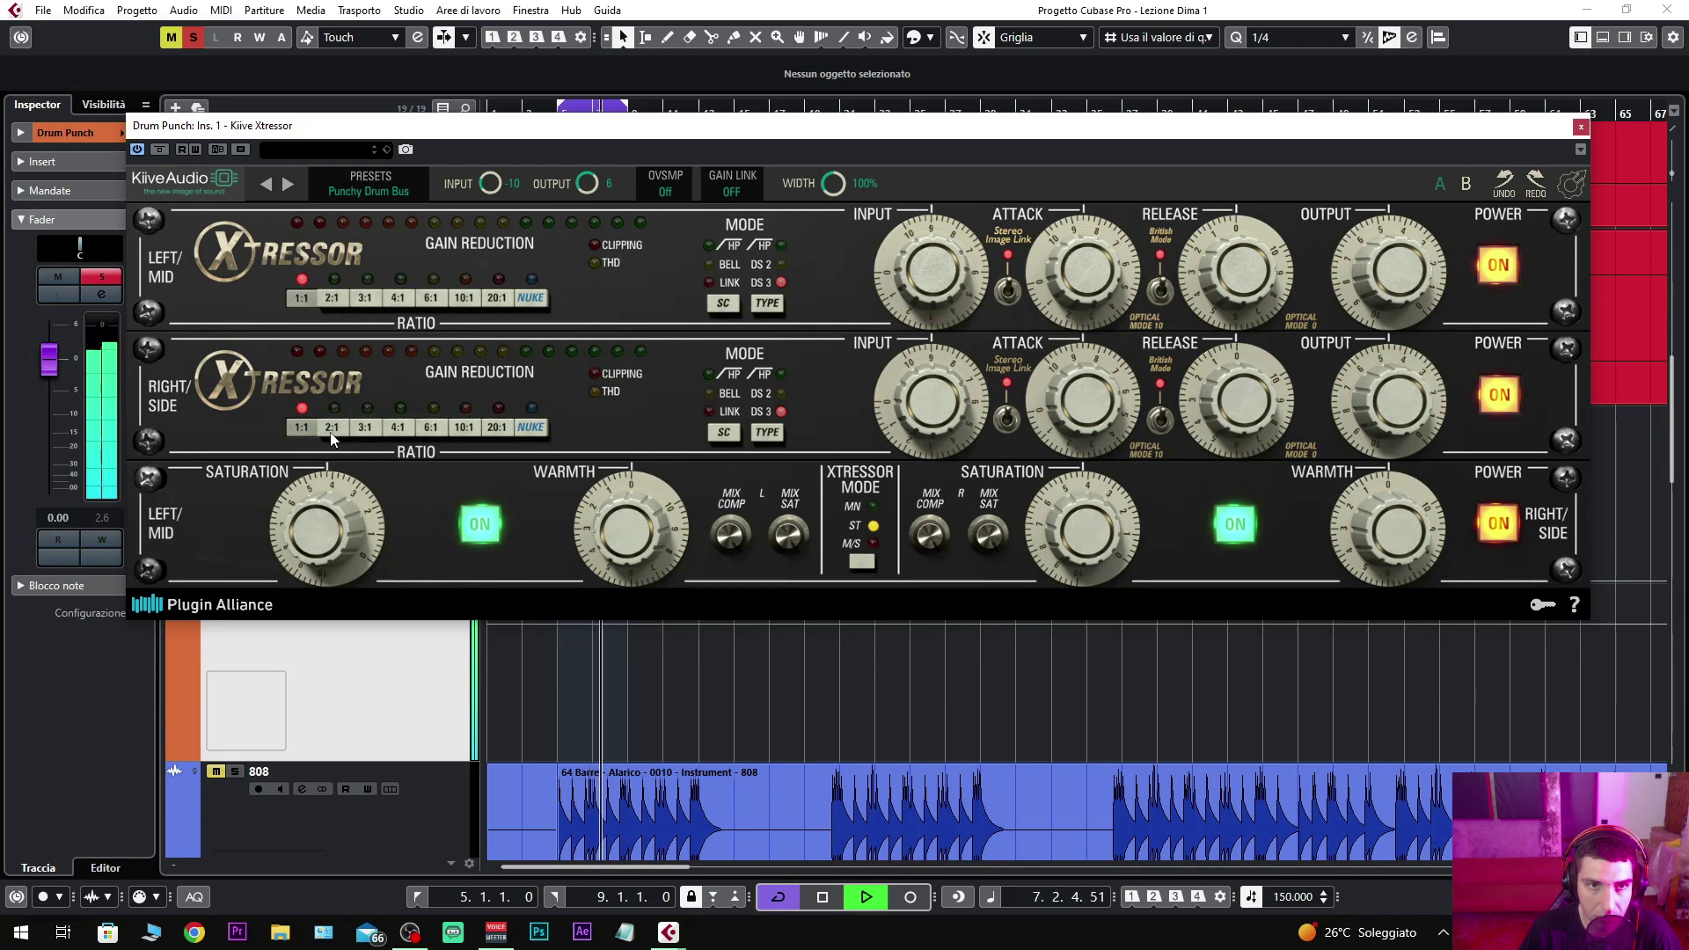
pyautogui.click(331, 429)
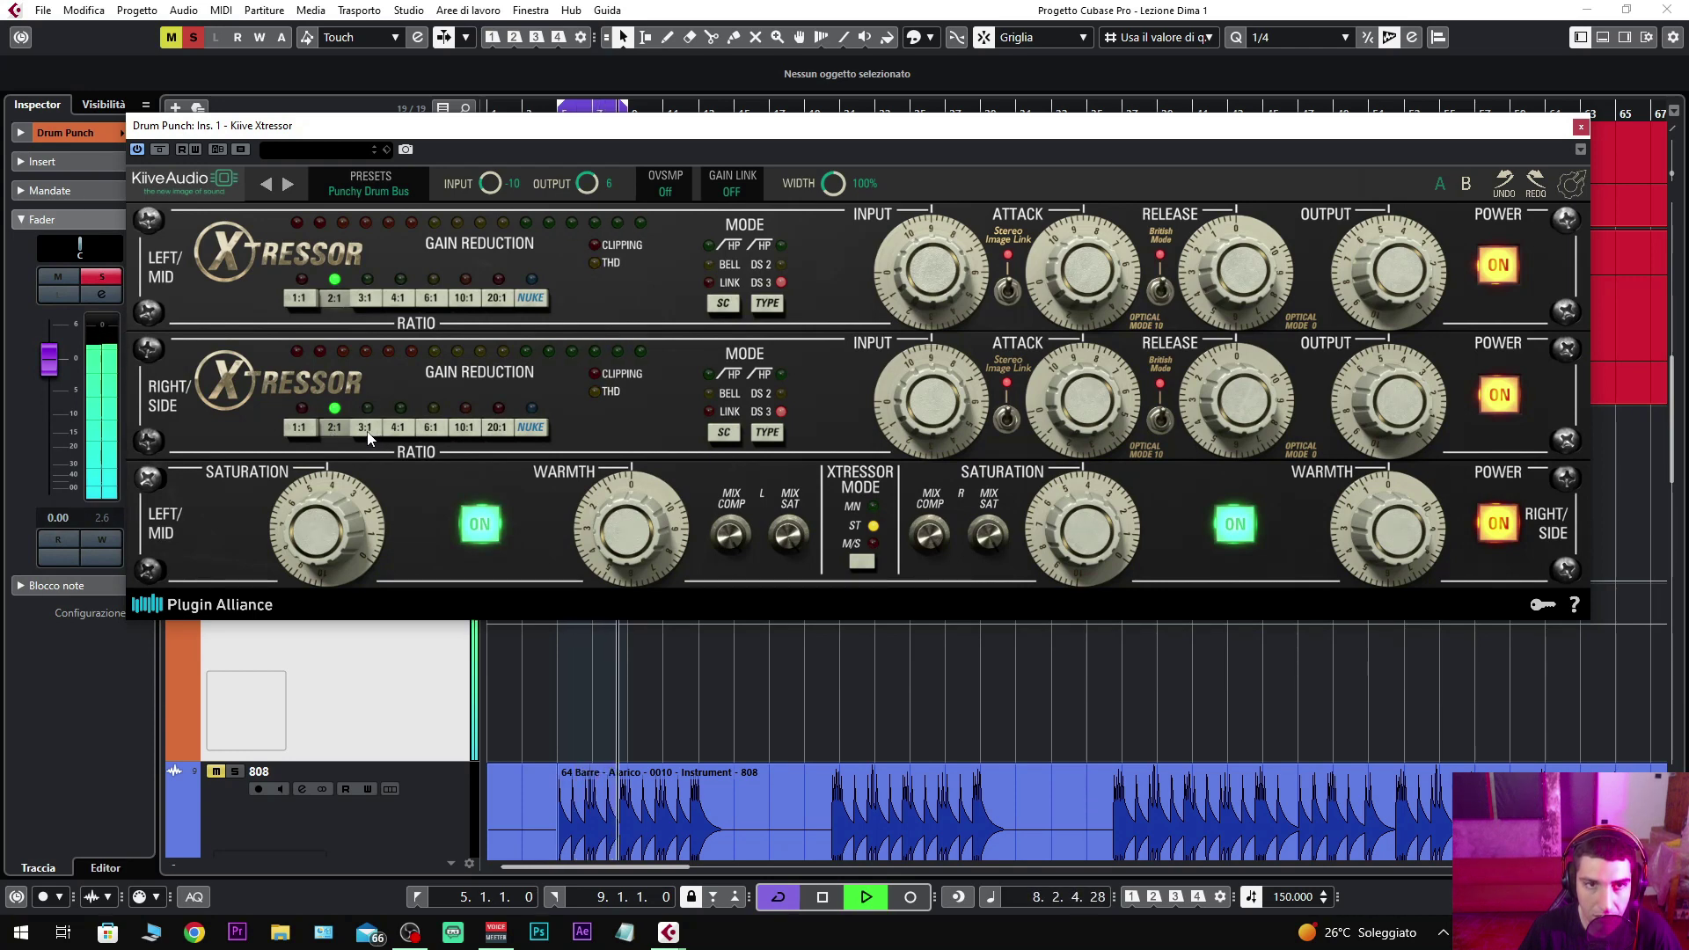
pyautogui.click(366, 429)
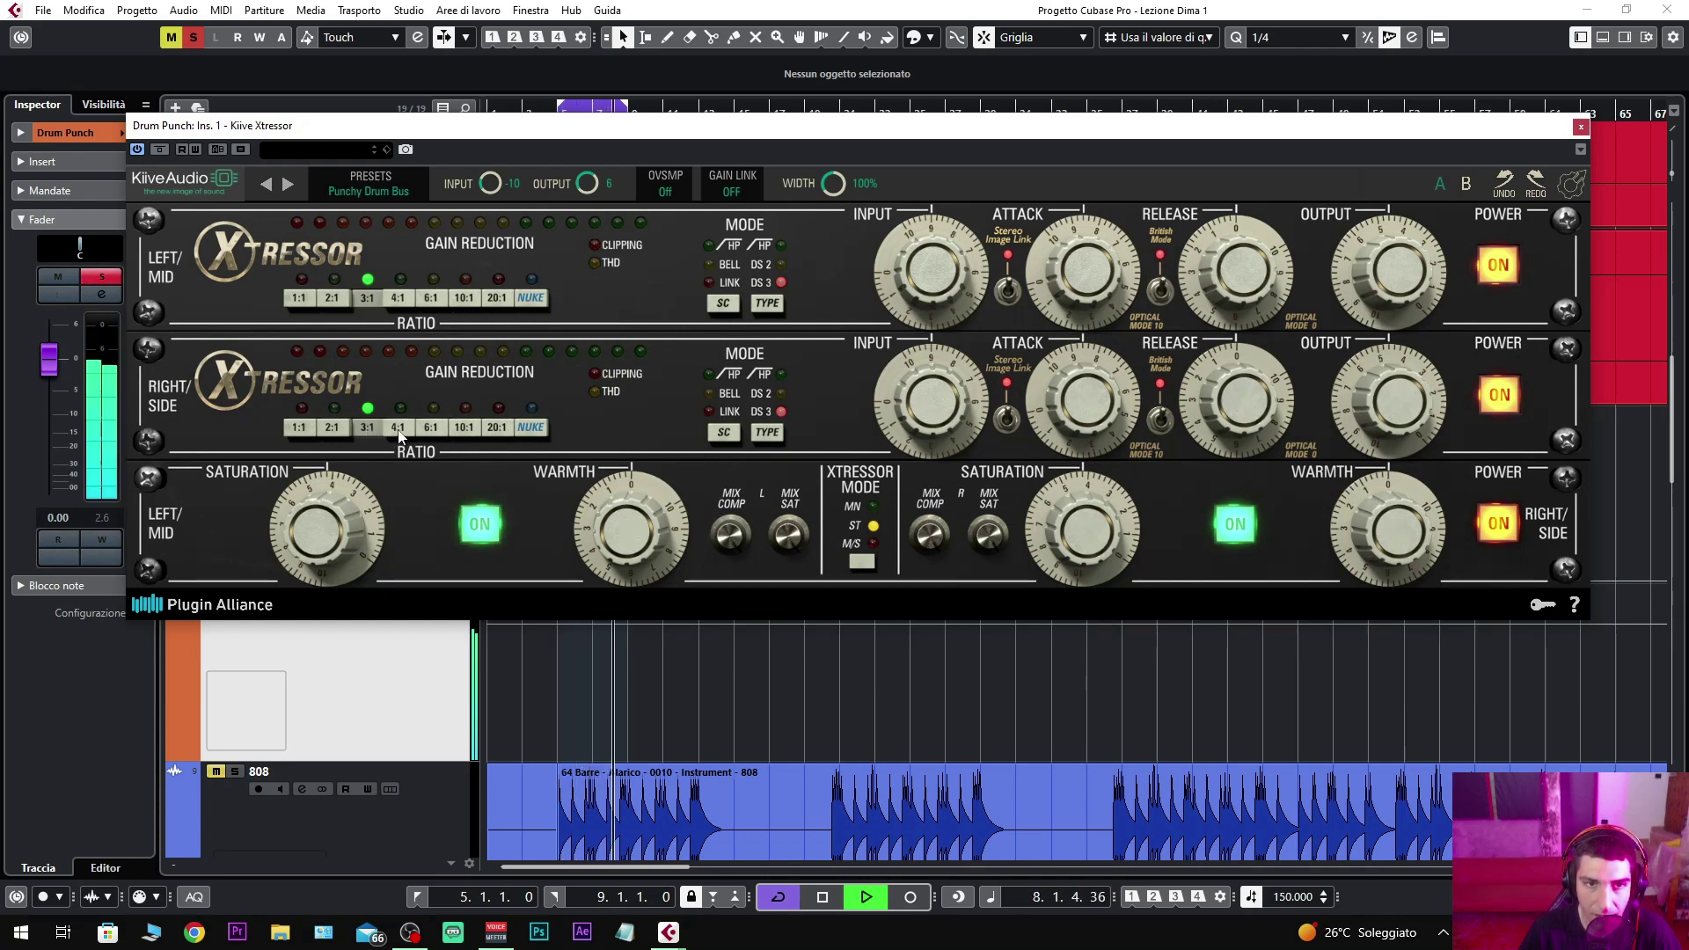
pyautogui.click(398, 428)
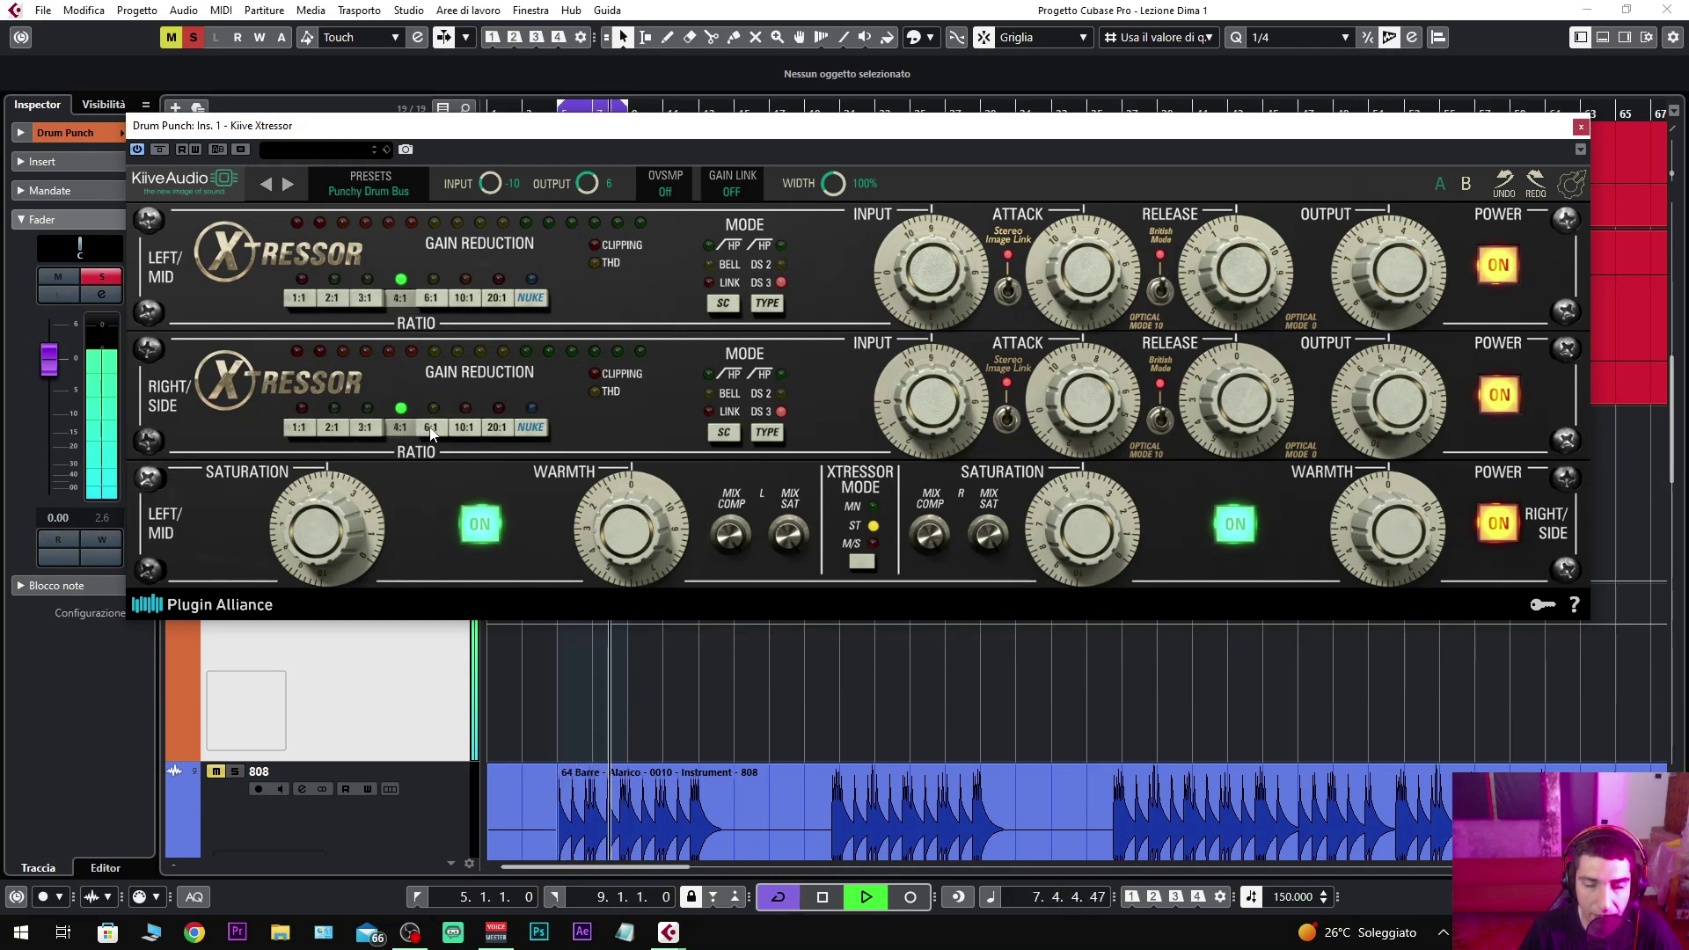
pyautogui.click(431, 428)
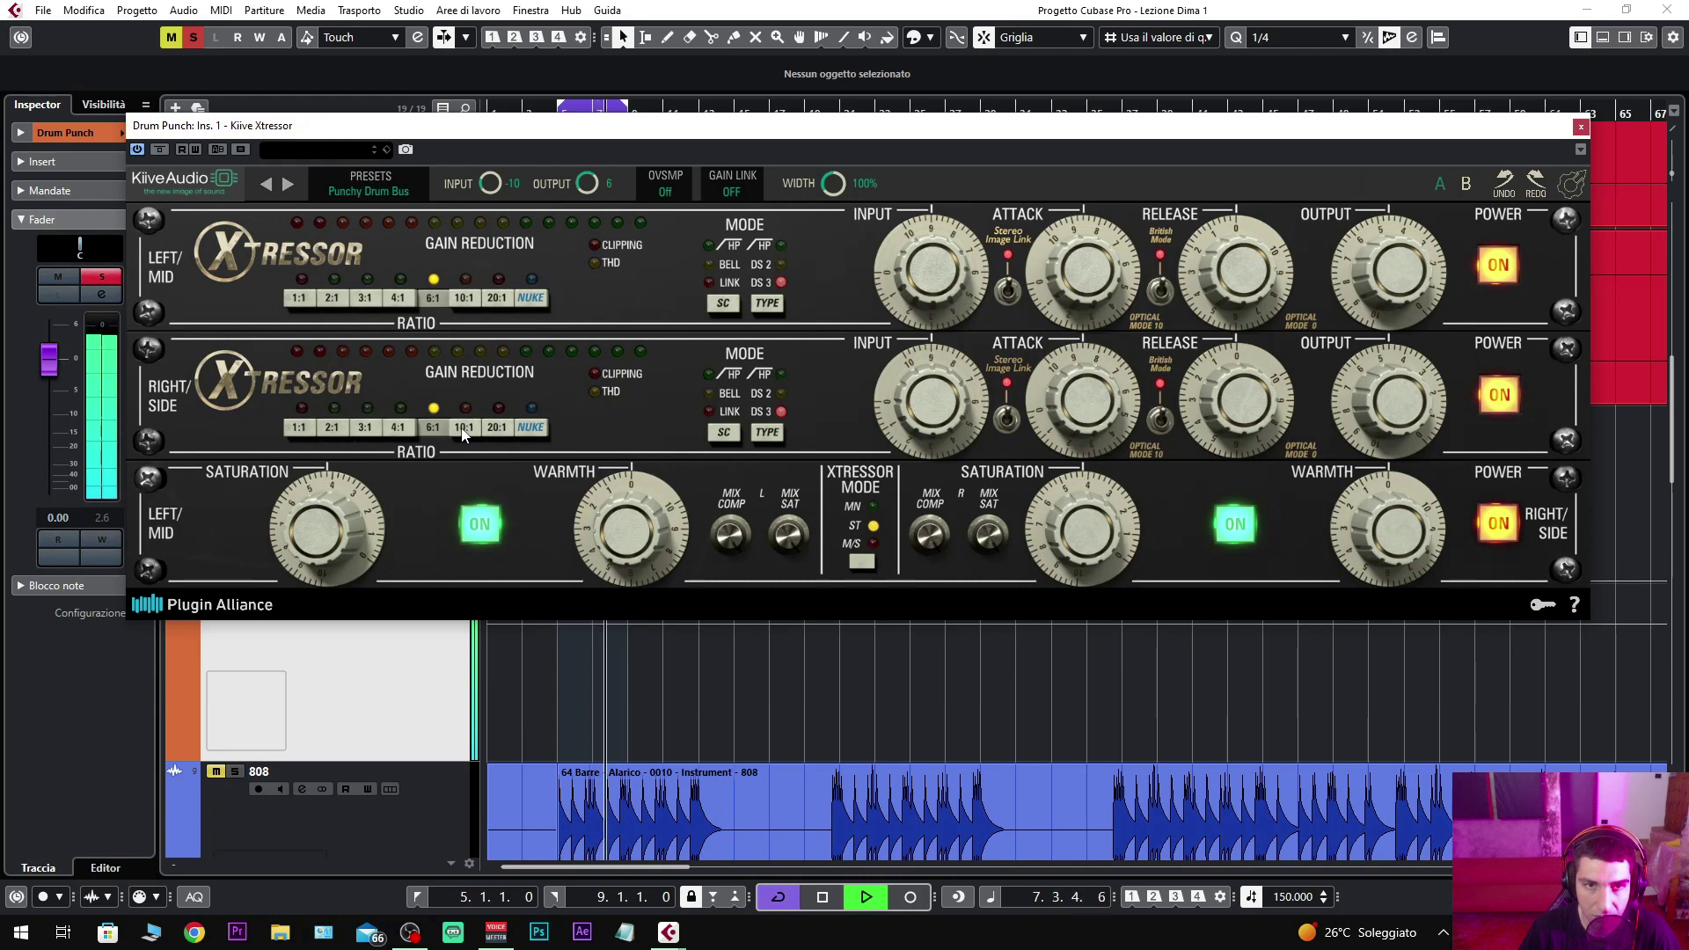
pyautogui.click(463, 428)
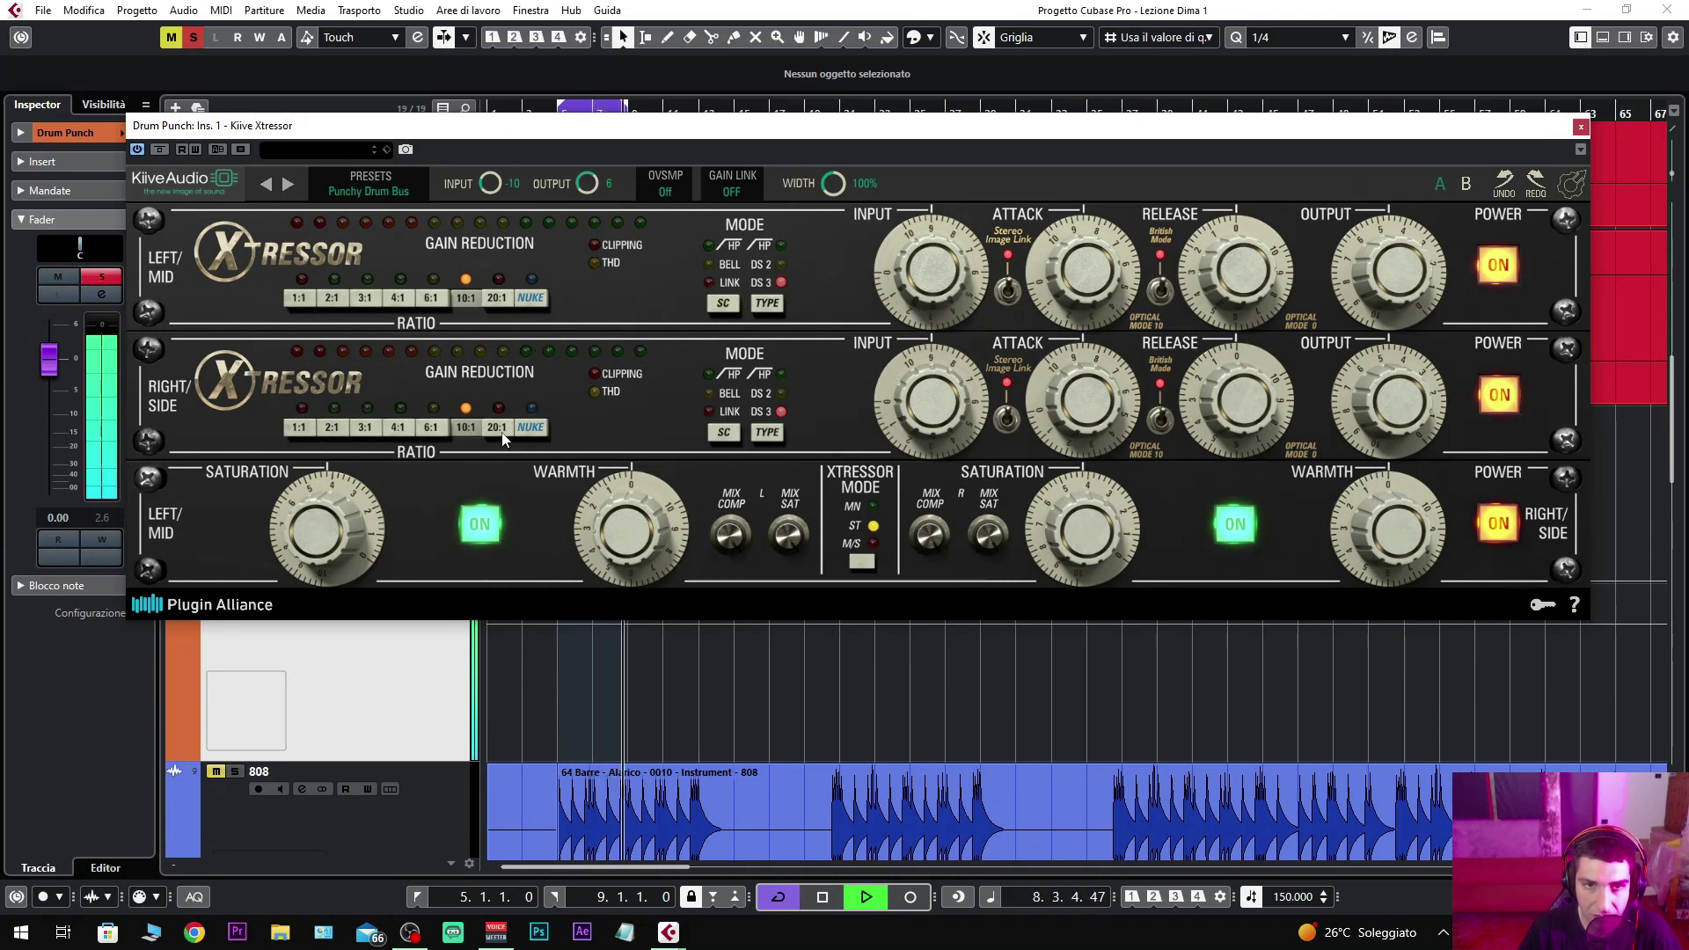
pyautogui.click(500, 430)
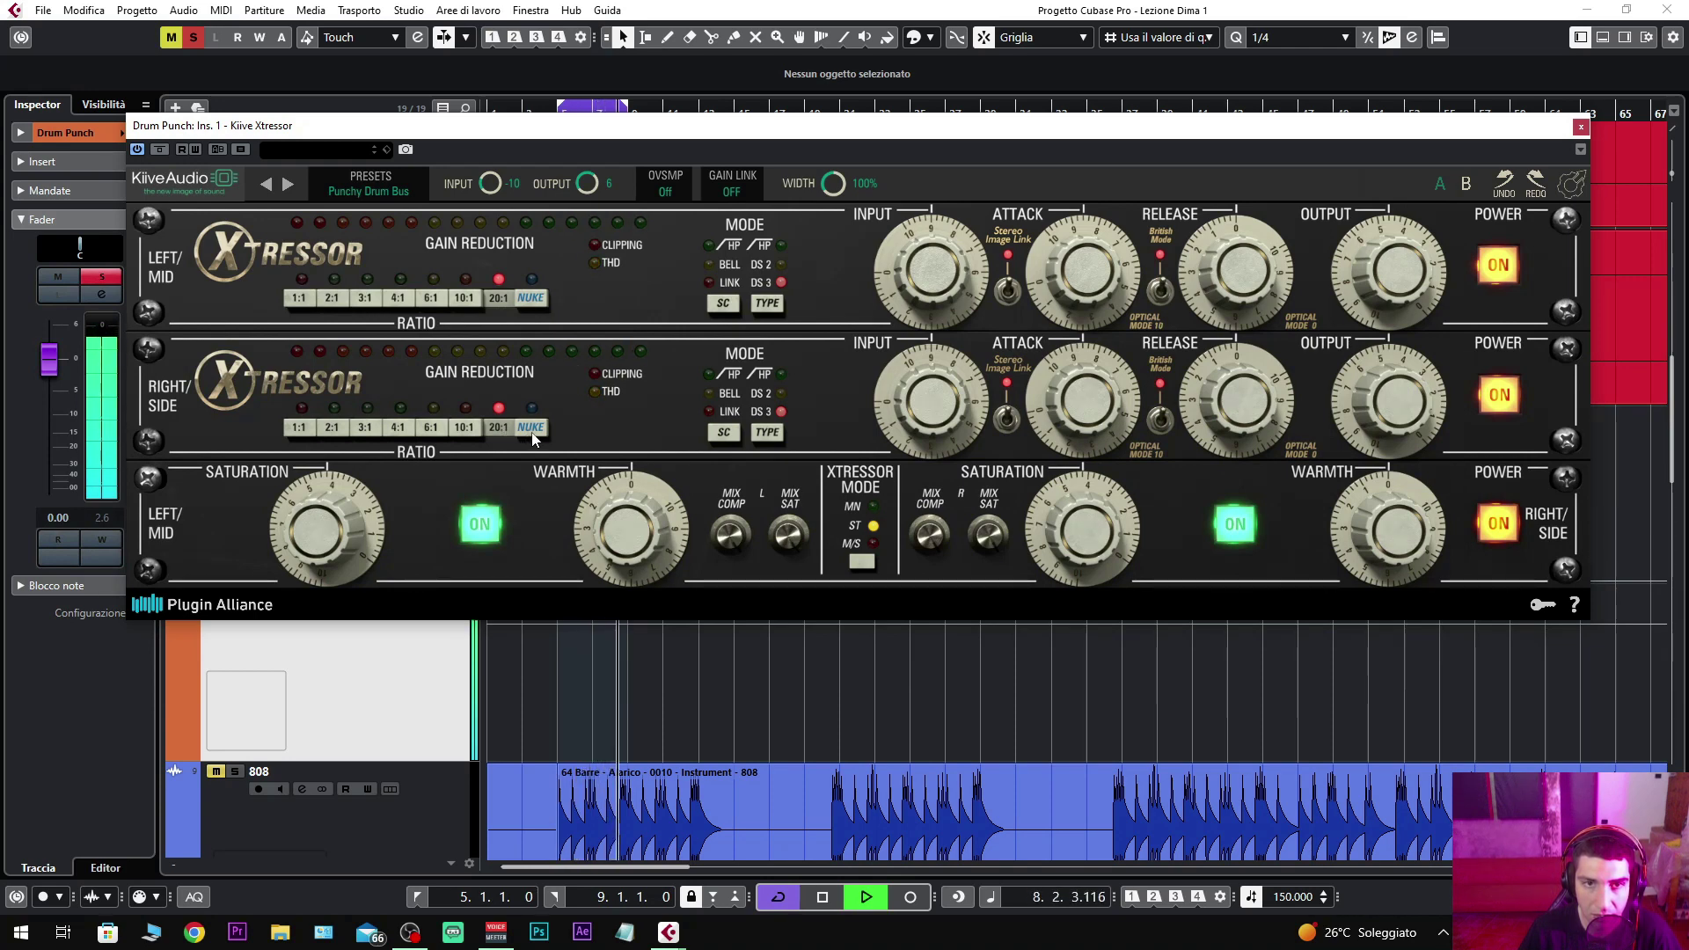
pyautogui.click(531, 429)
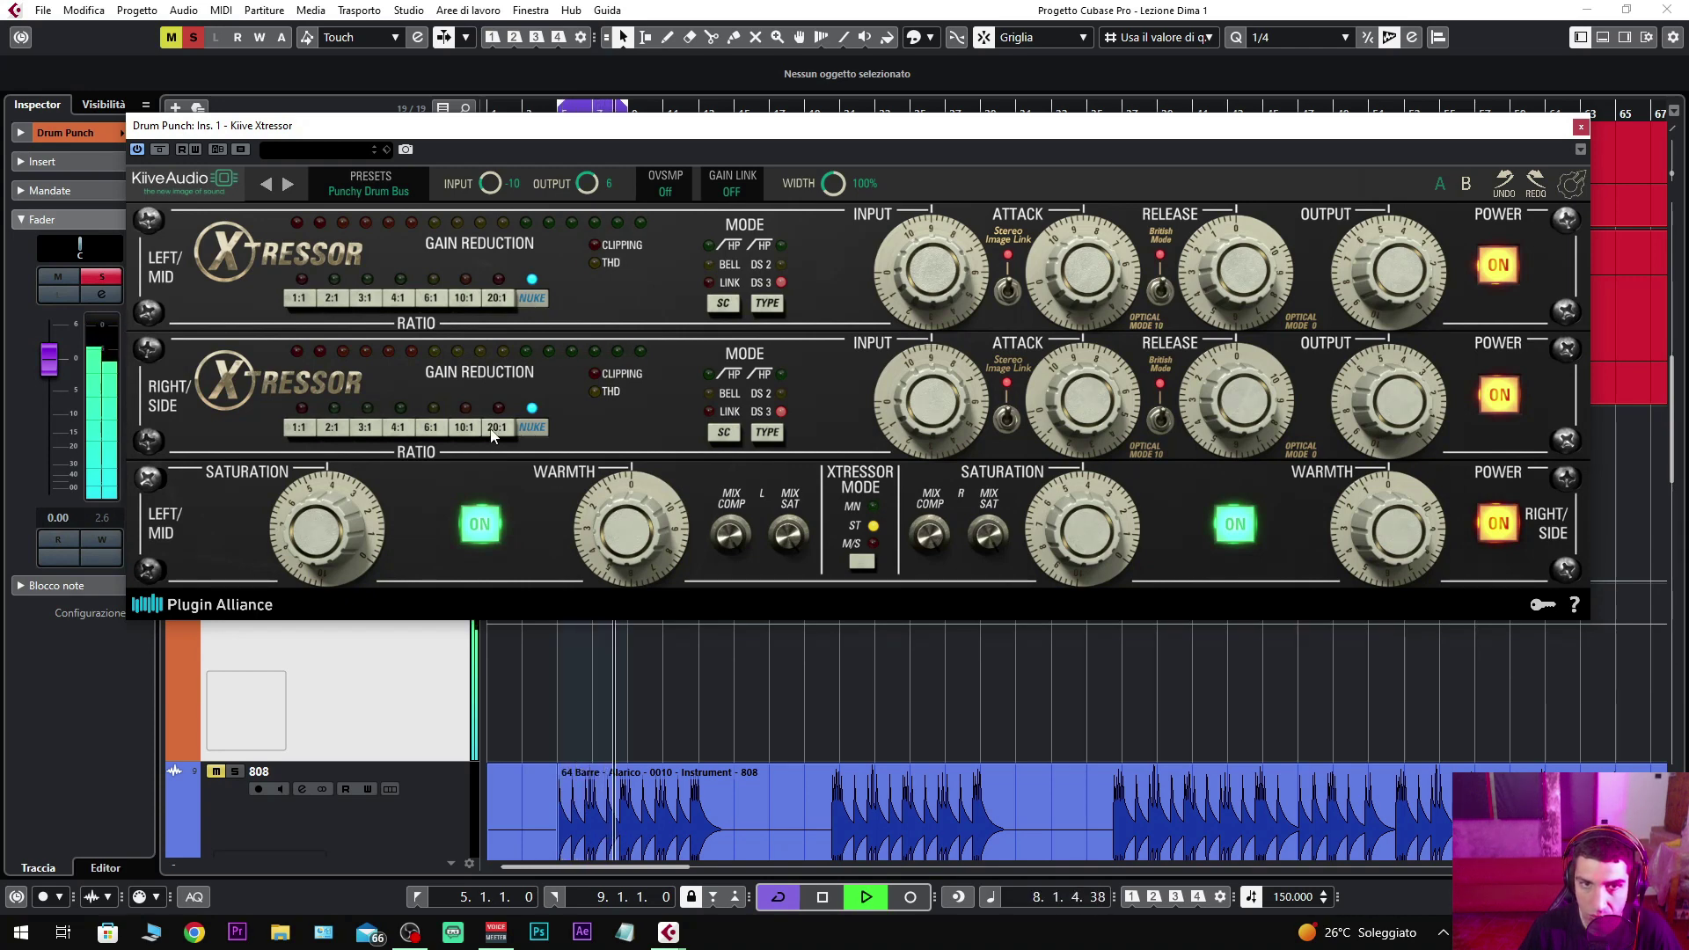
# Step: Return the Xtressor ratio to 1:1 on both channels and replay the loop to hear that setting
pyautogui.click(300, 427)
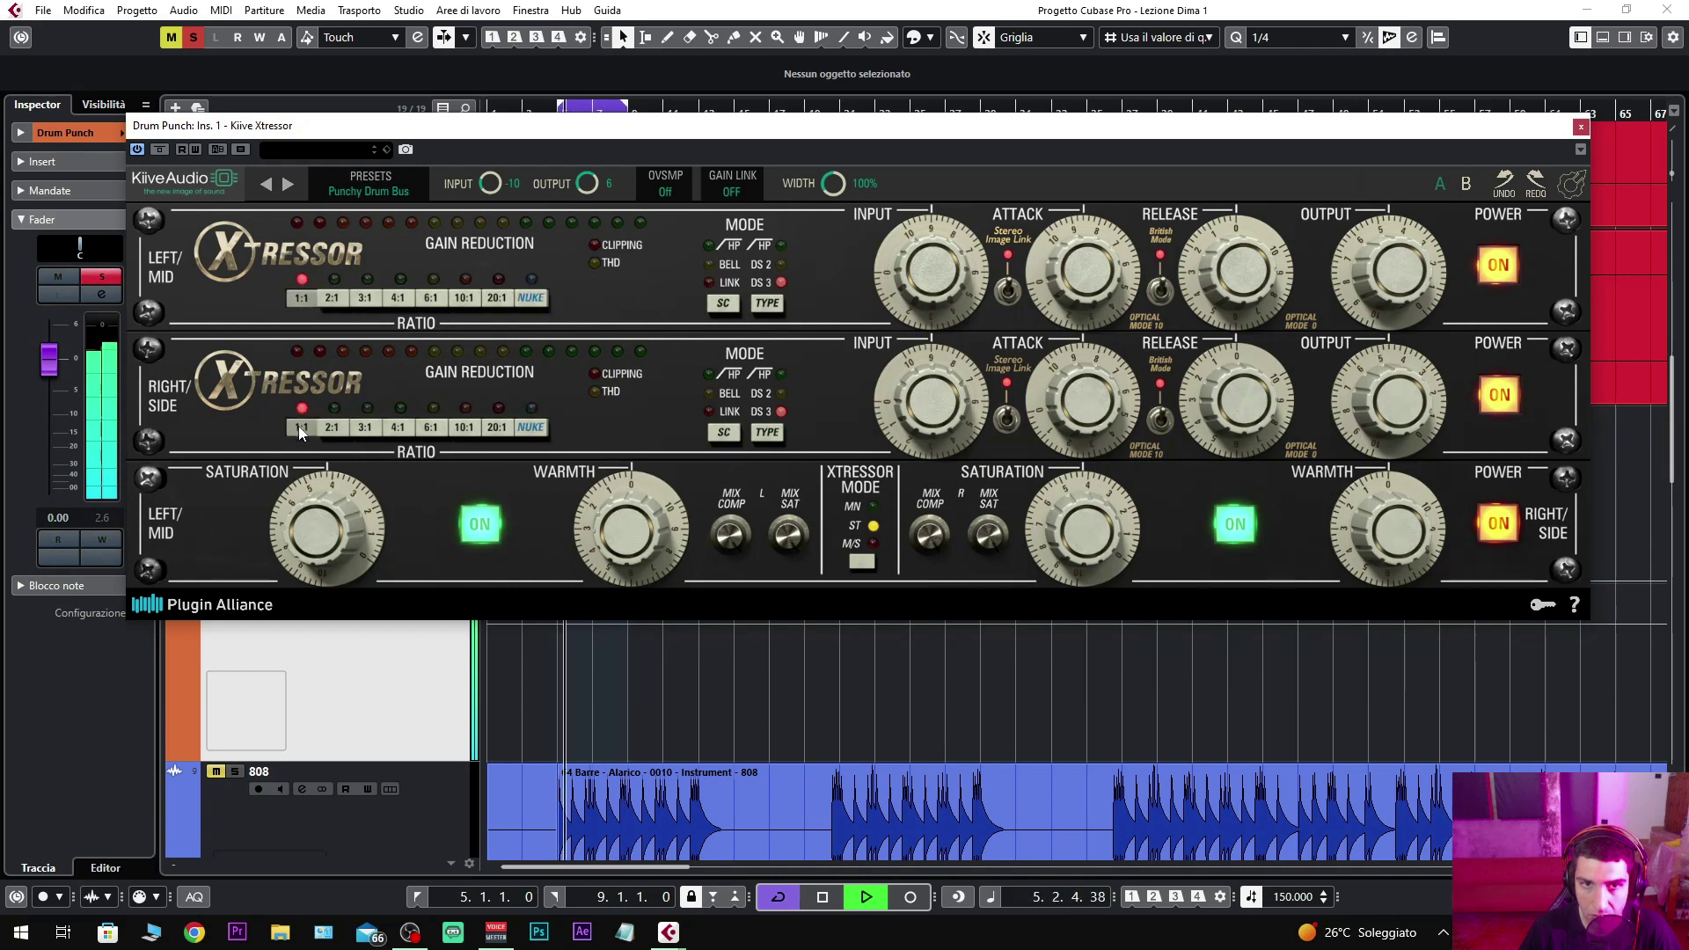
pyautogui.press('space')
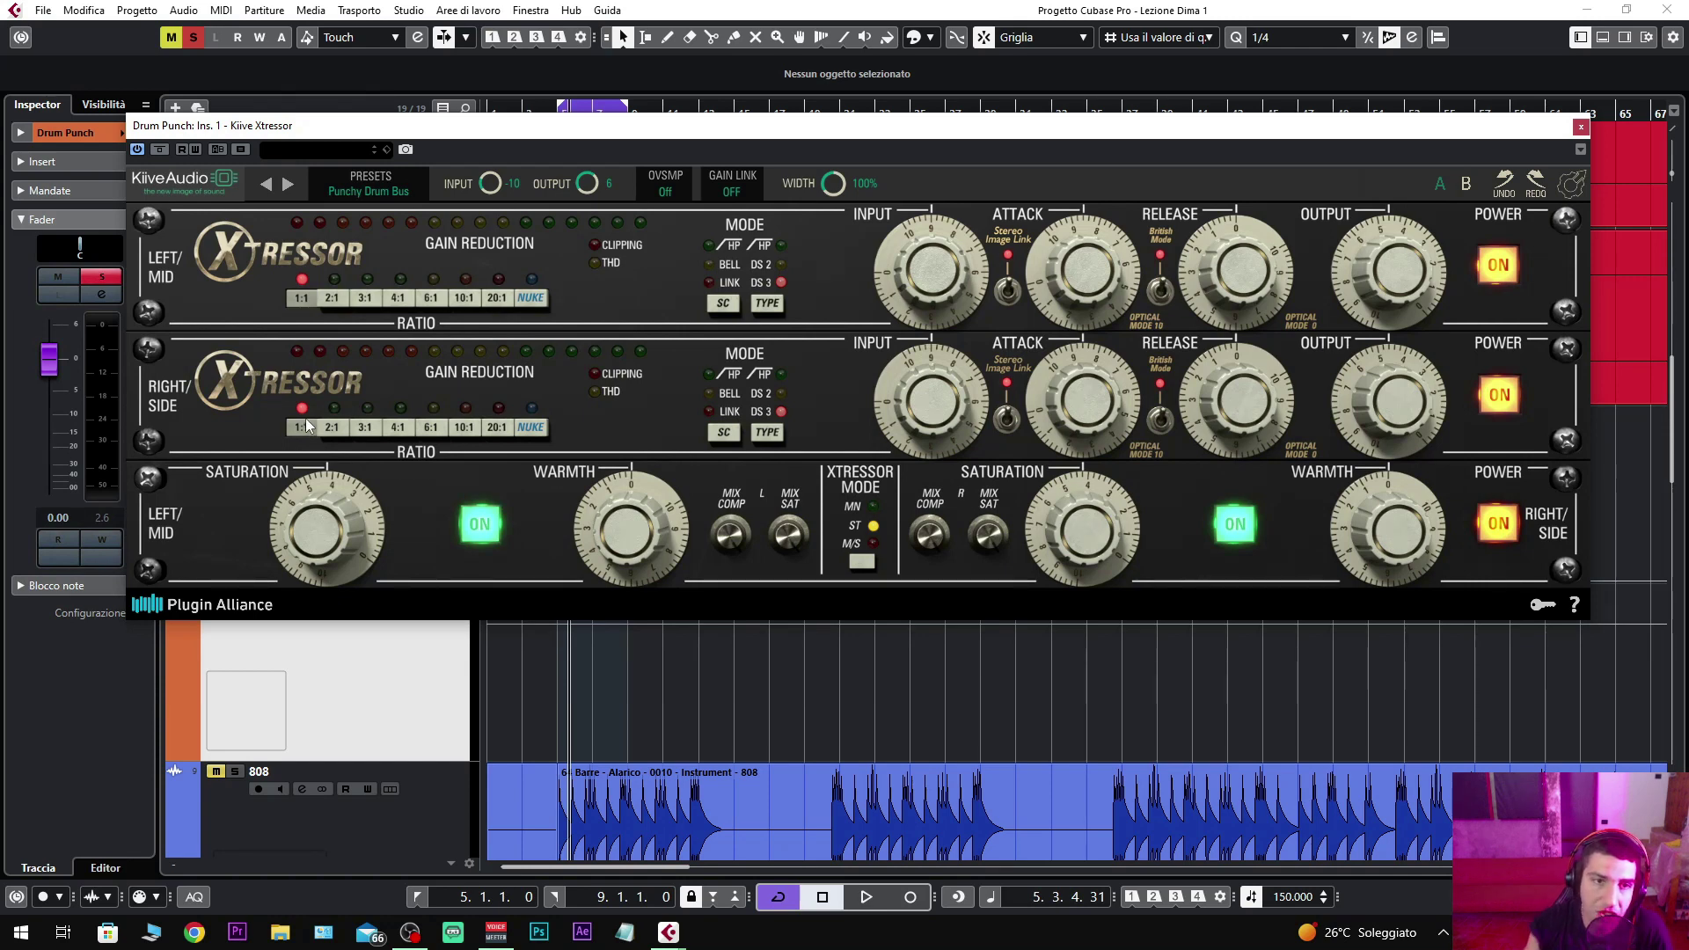
pyautogui.press('space')
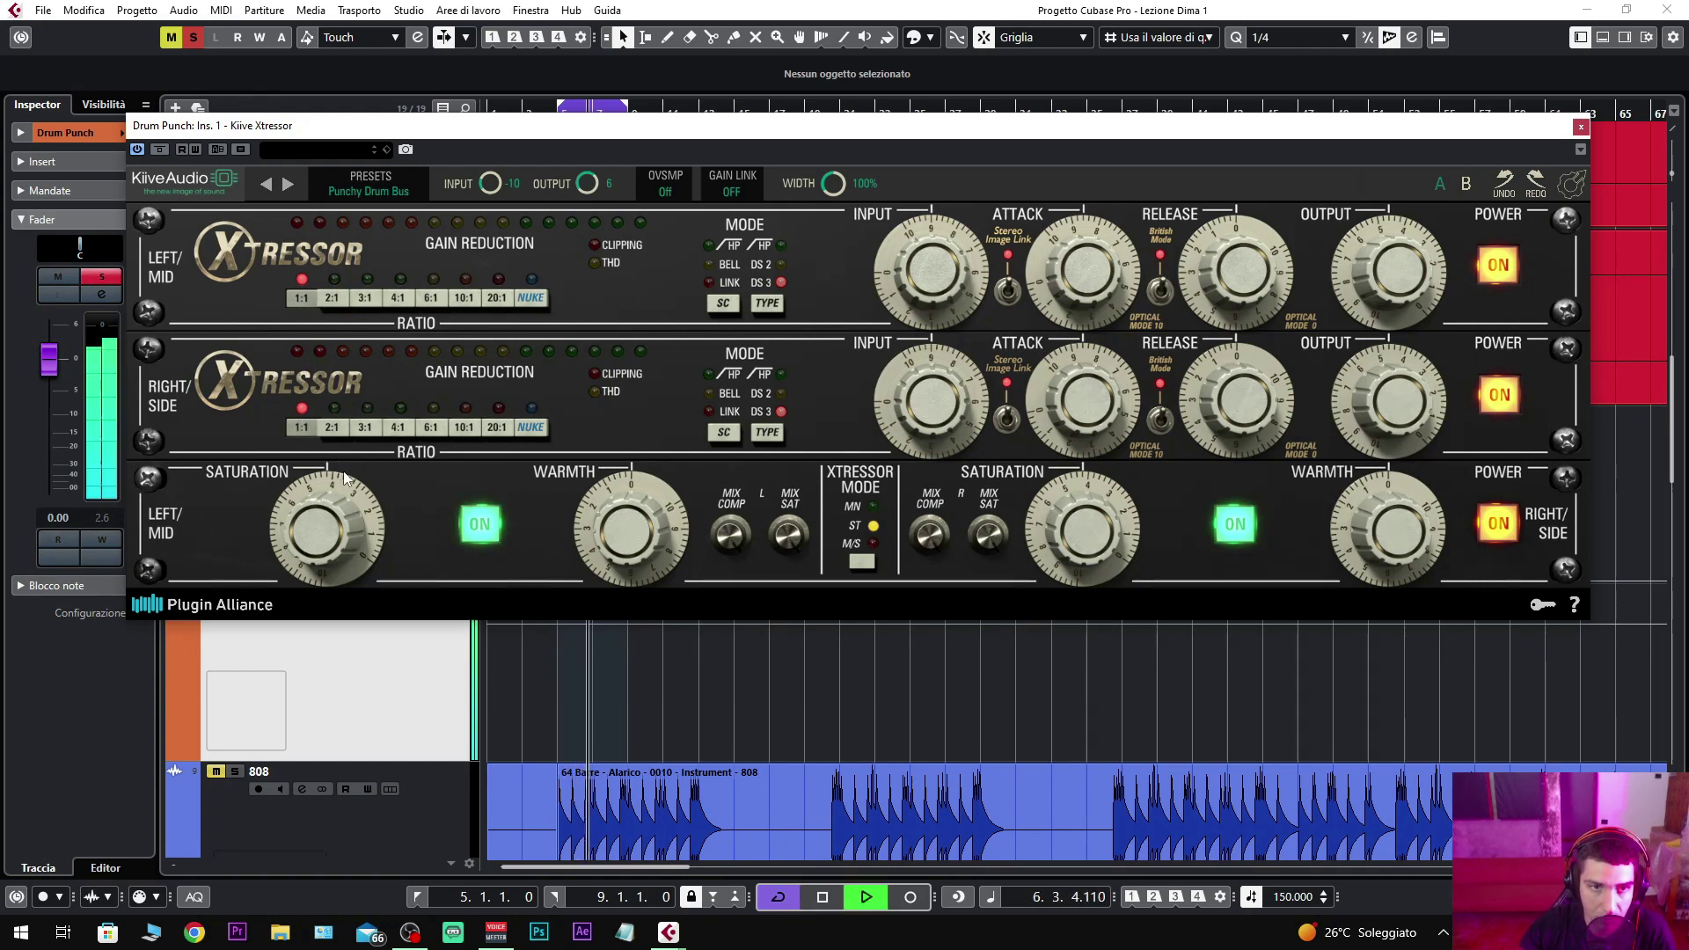
pyautogui.press('space')
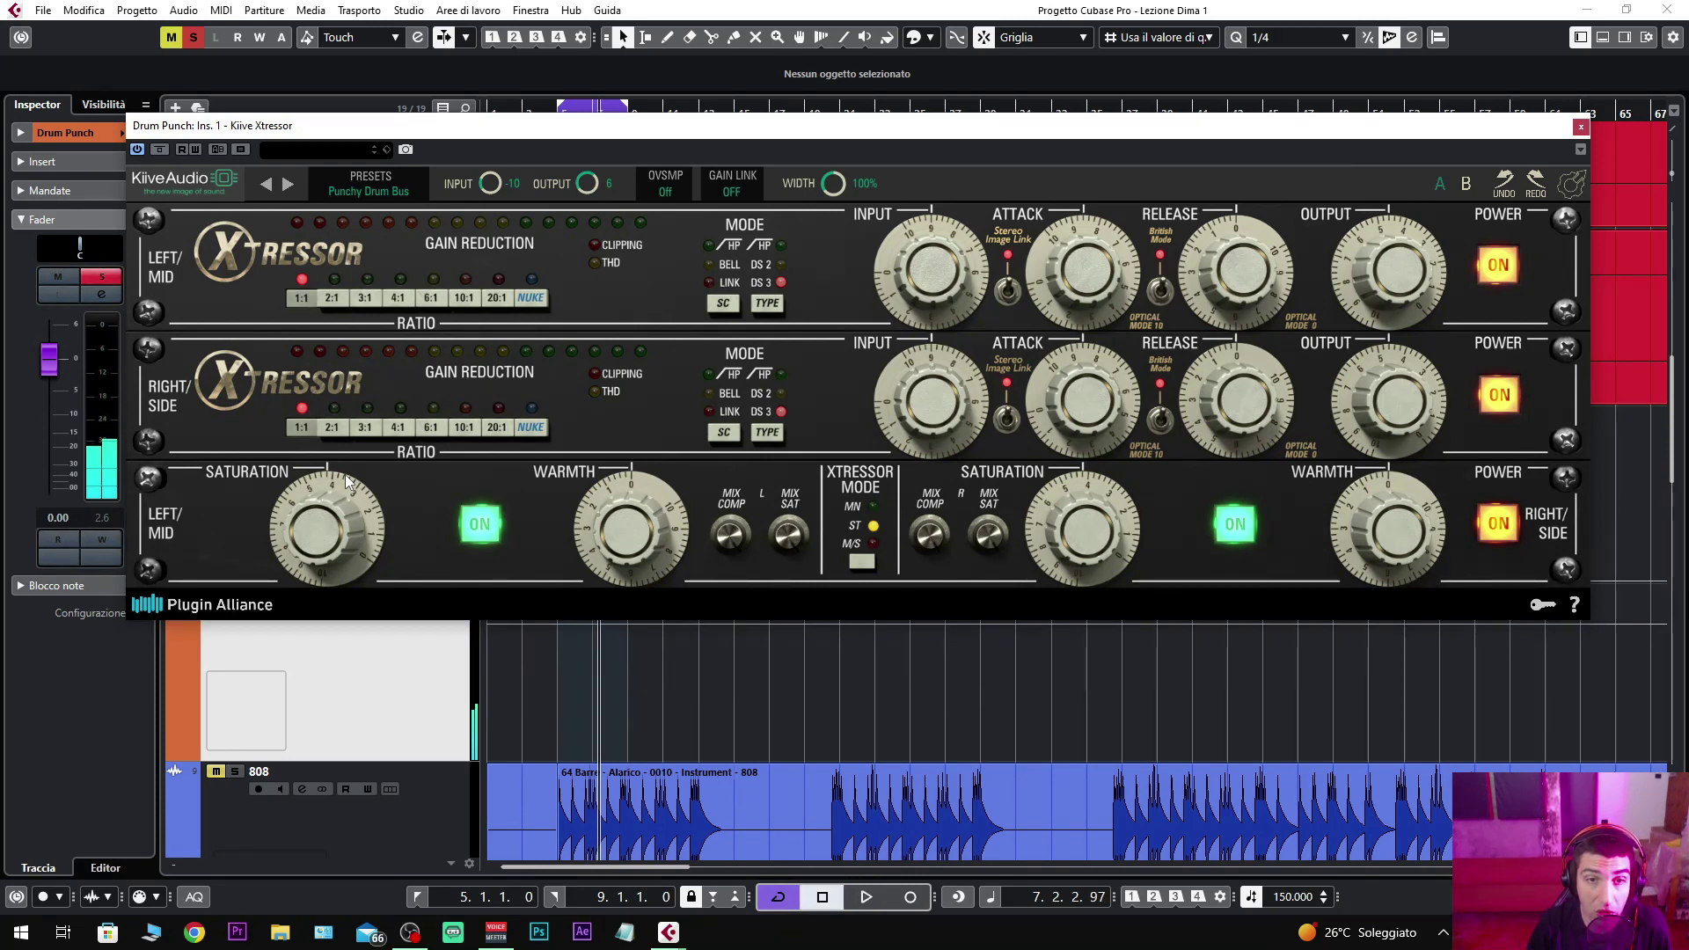
# Step: Set the ratio to 2:1 on both Xtressor channels and listen to the loop for comparison
pyautogui.click(335, 431)
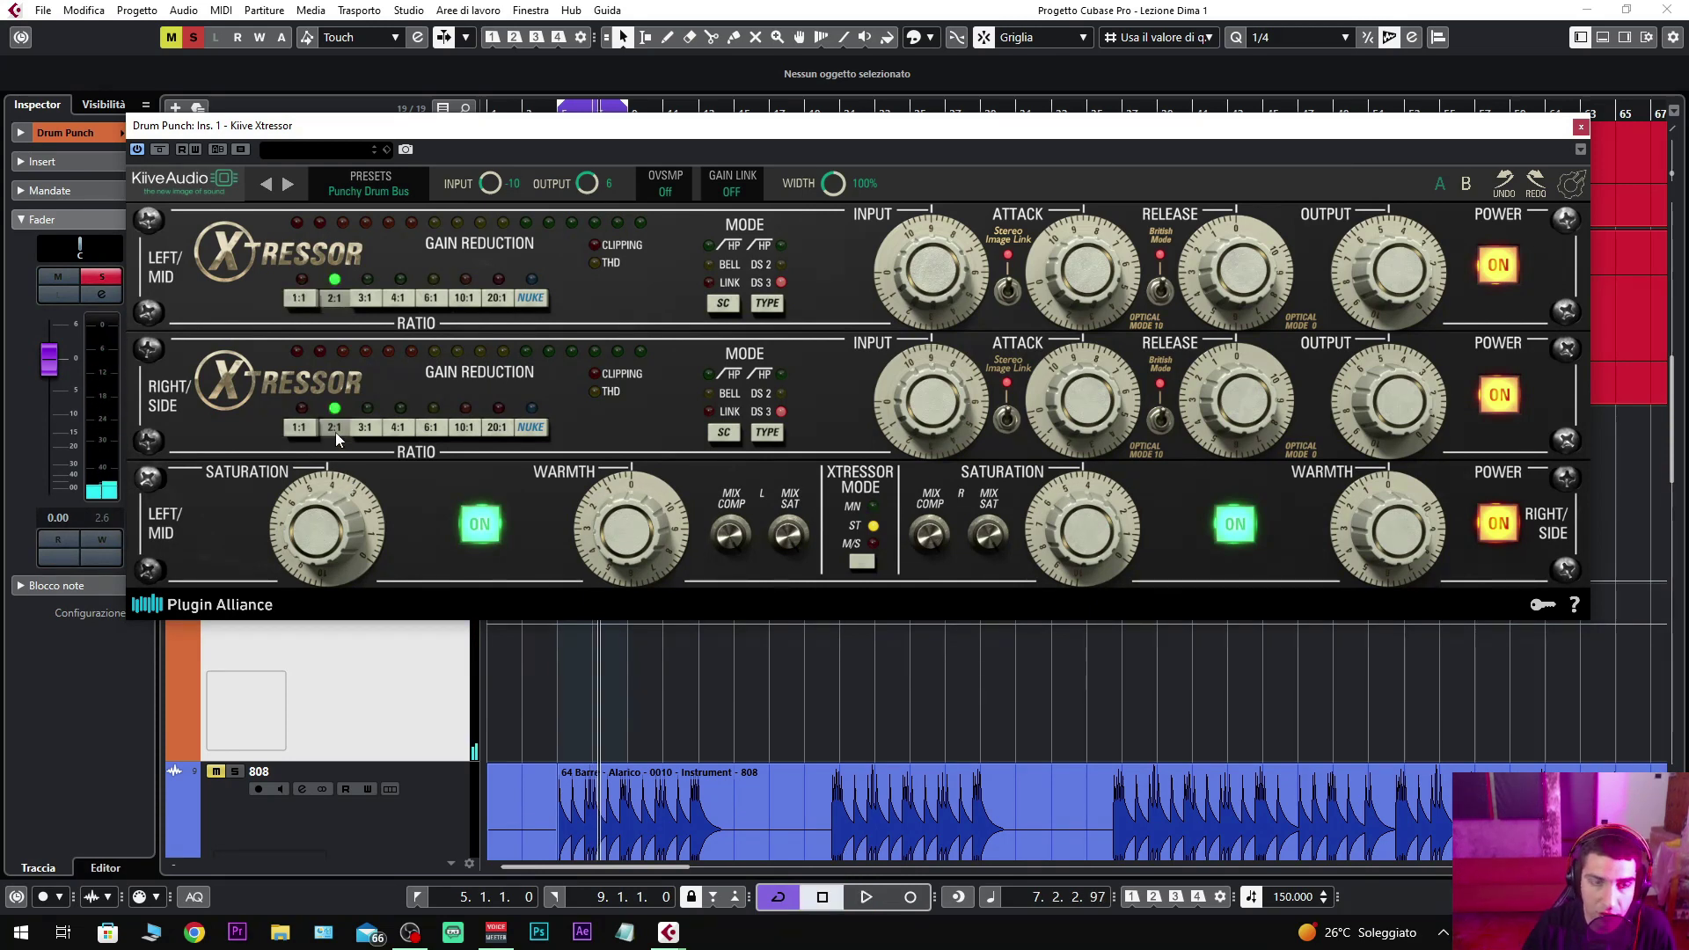
pyautogui.press('space')
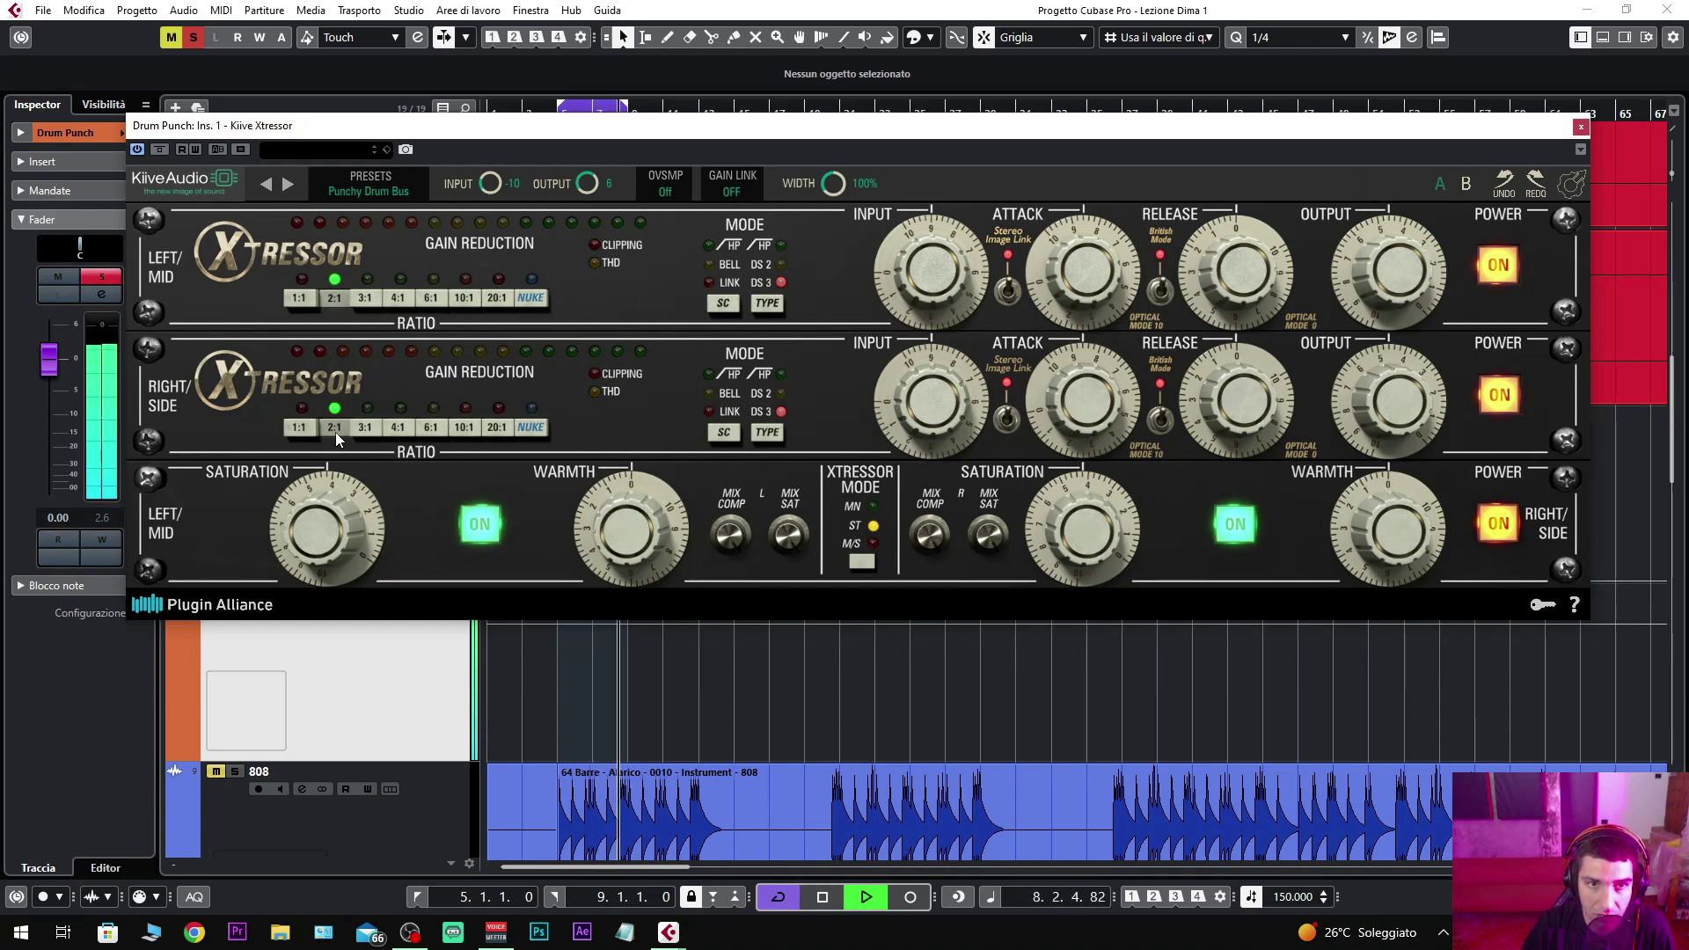
pyautogui.press('space')
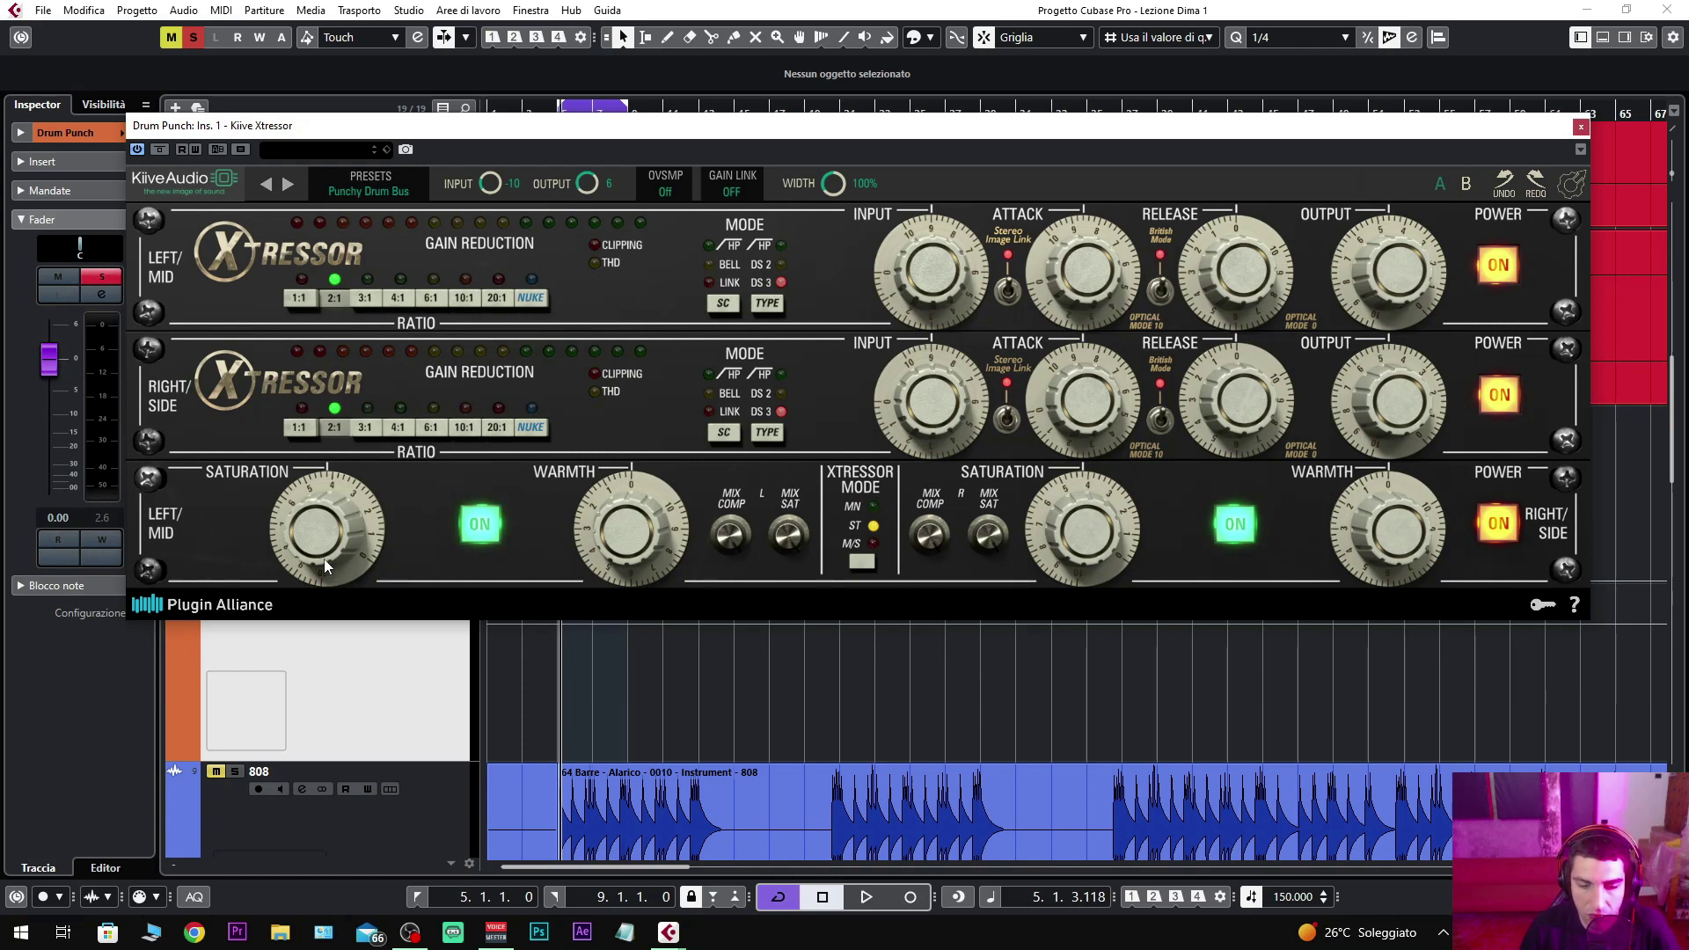
# Step: Push the Xtressor saturation to 10 during playback, reduce it to 6.92 and listen to the loop again
pyautogui.press('space')
pyautogui.moveTo(325, 550); pyautogui.dragTo(353, 438)
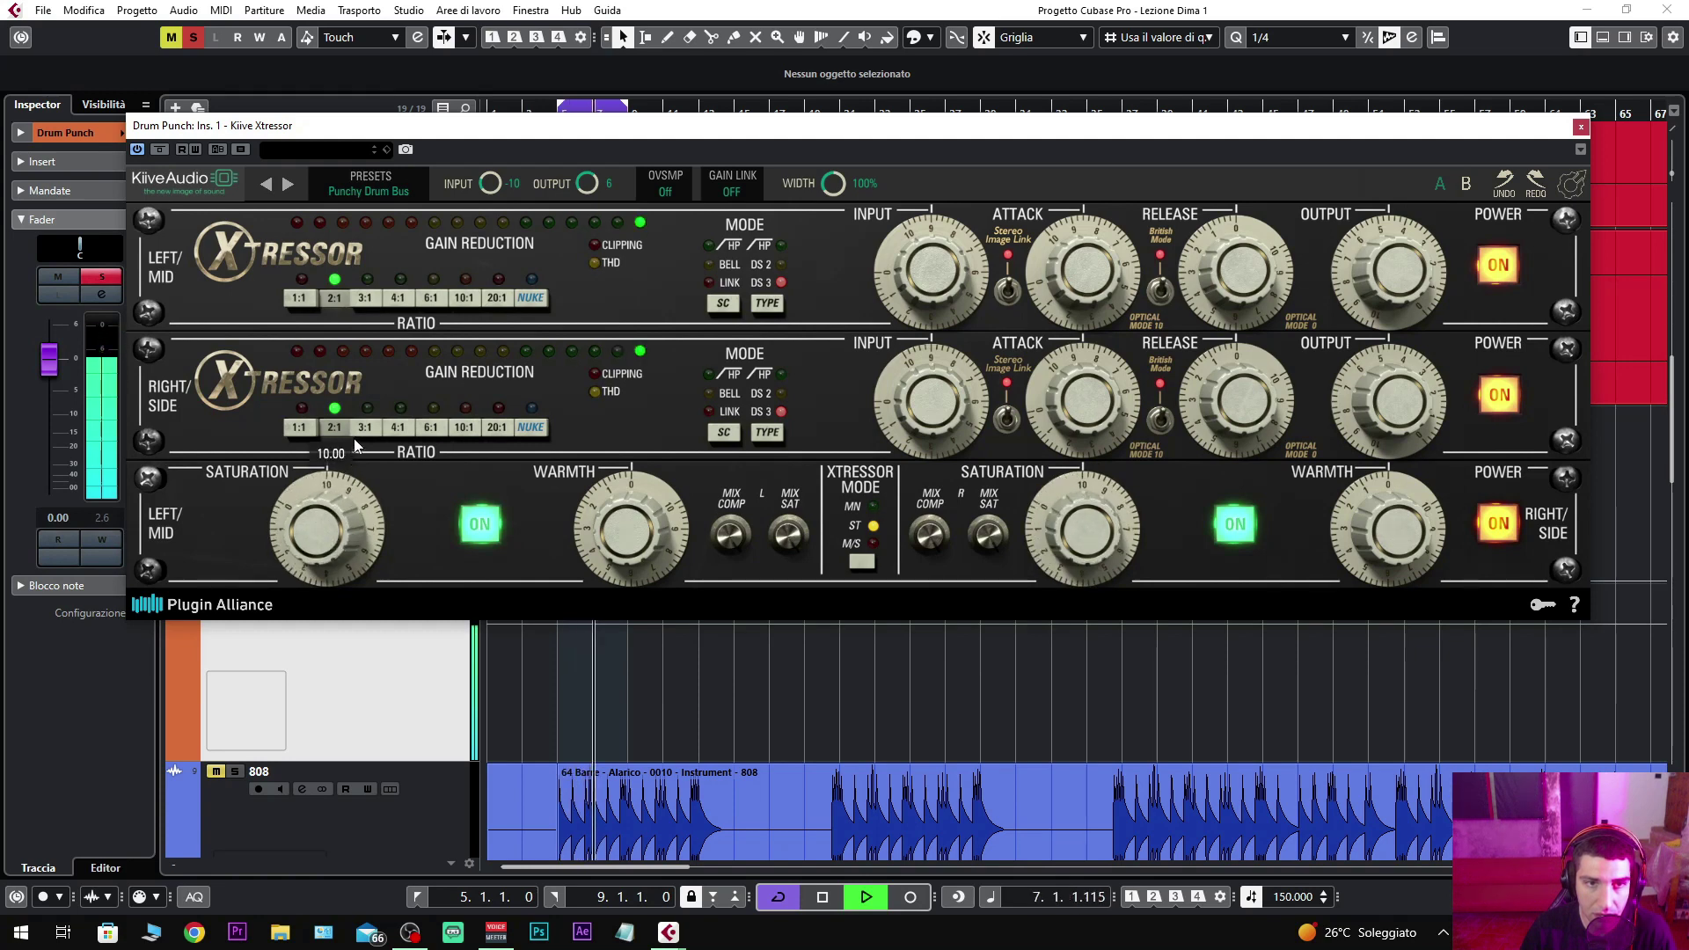
pyautogui.press('space')
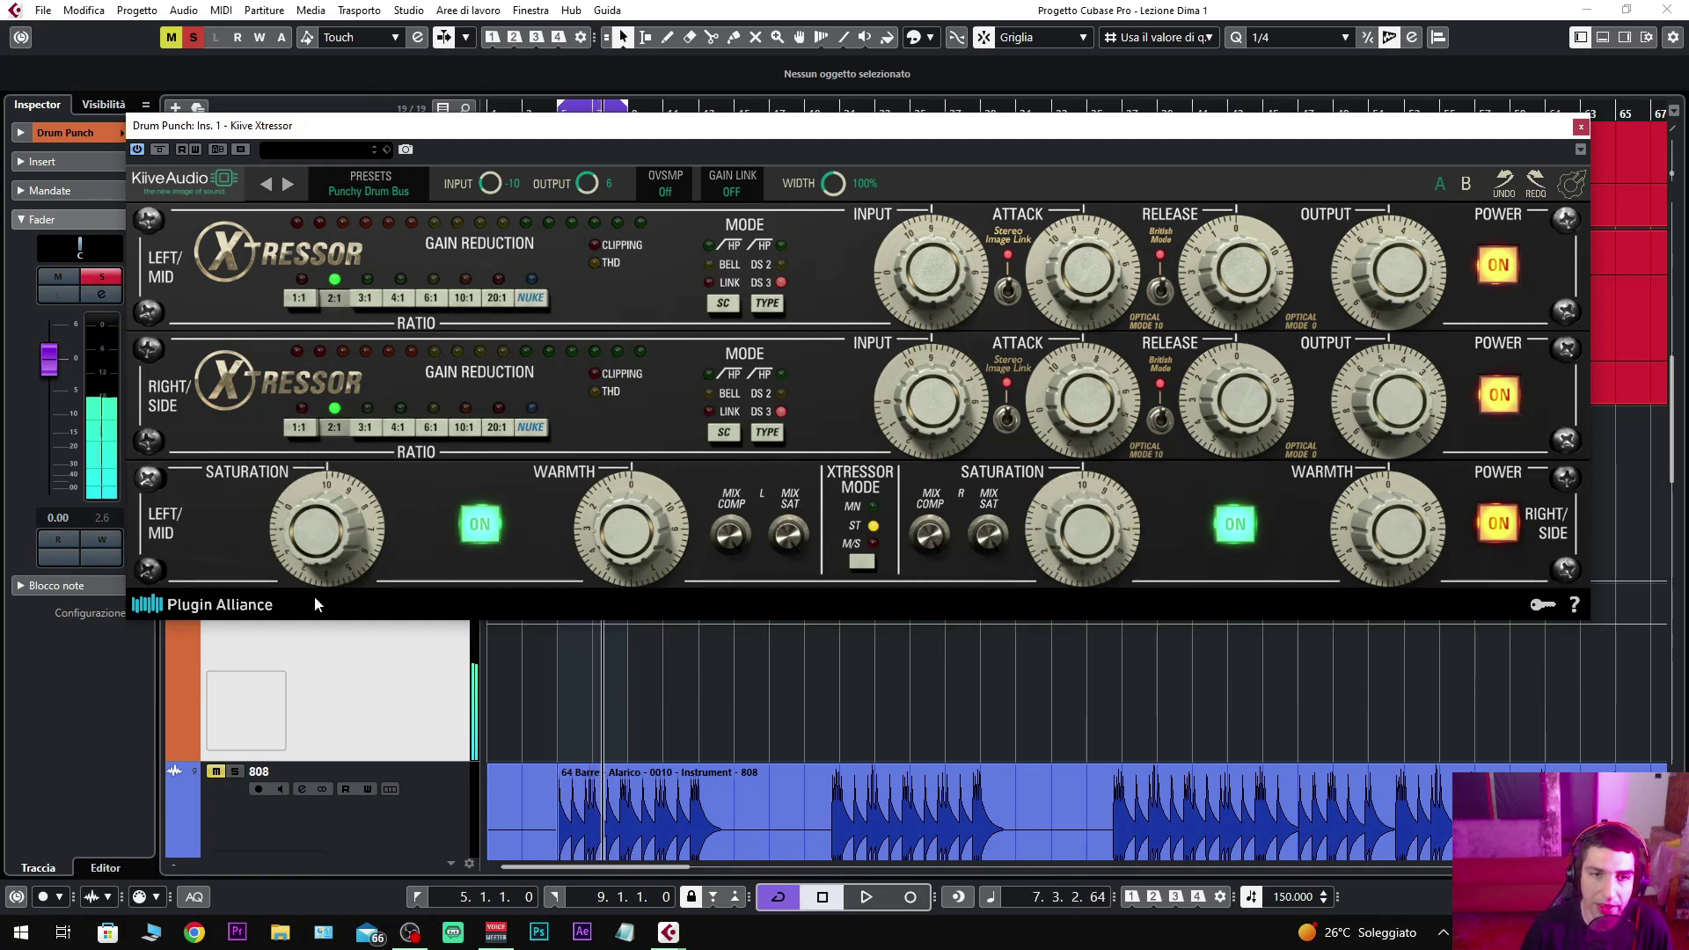
pyautogui.moveTo(315, 567); pyautogui.dragTo(310, 594)
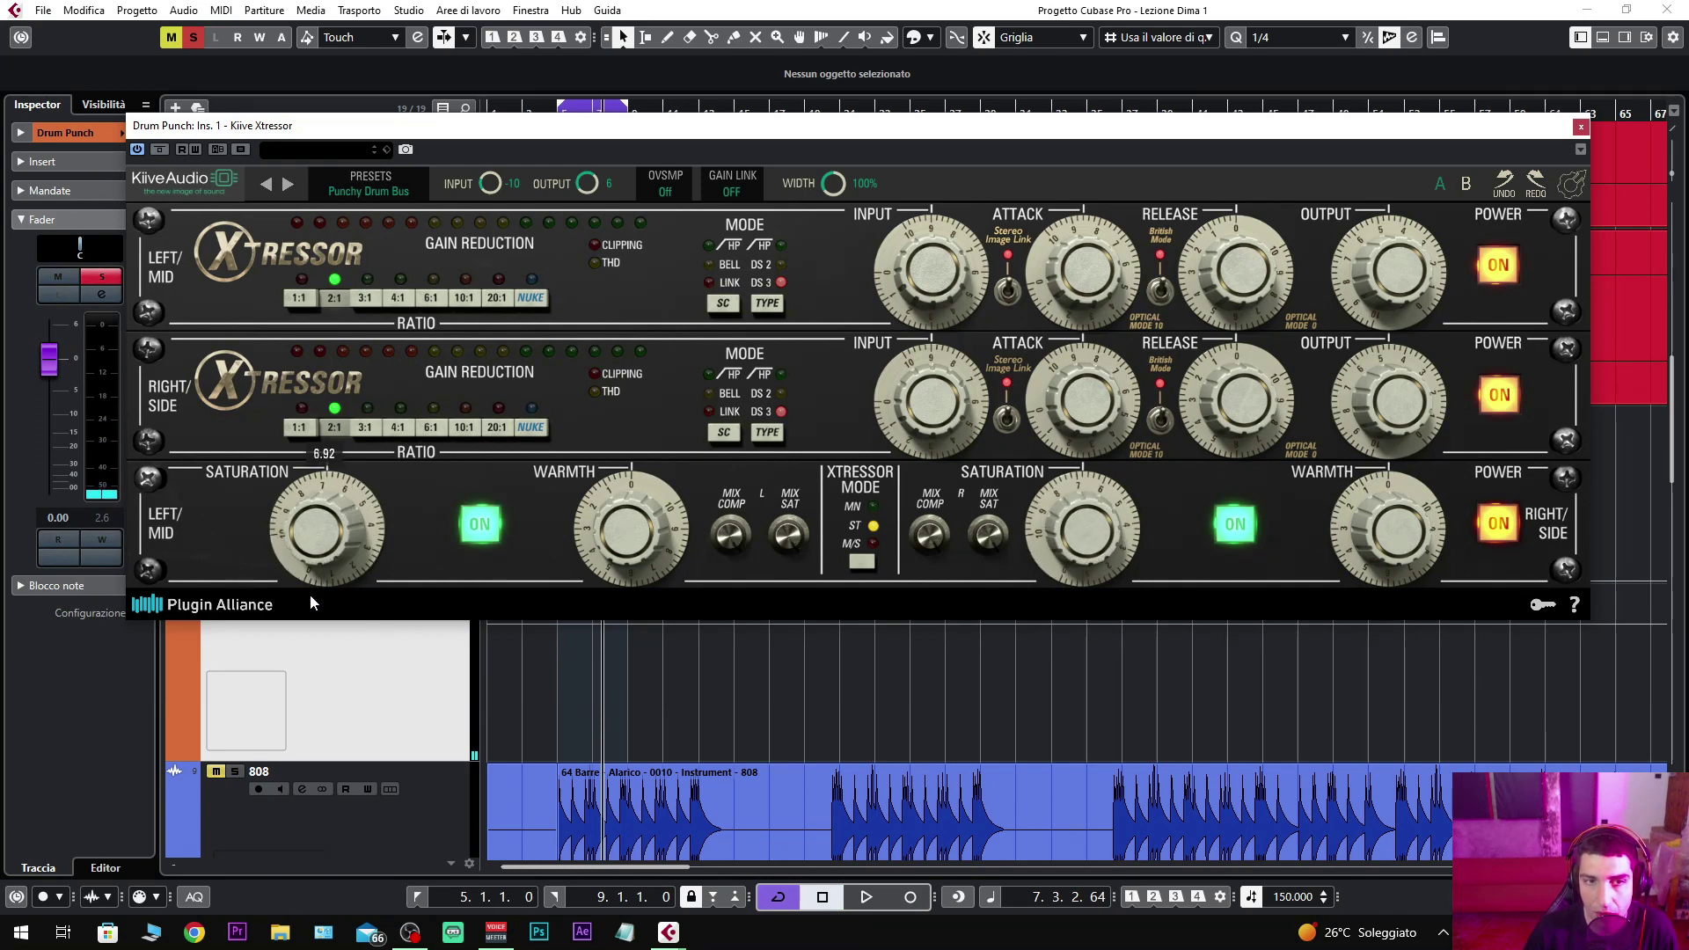
pyautogui.press('space')
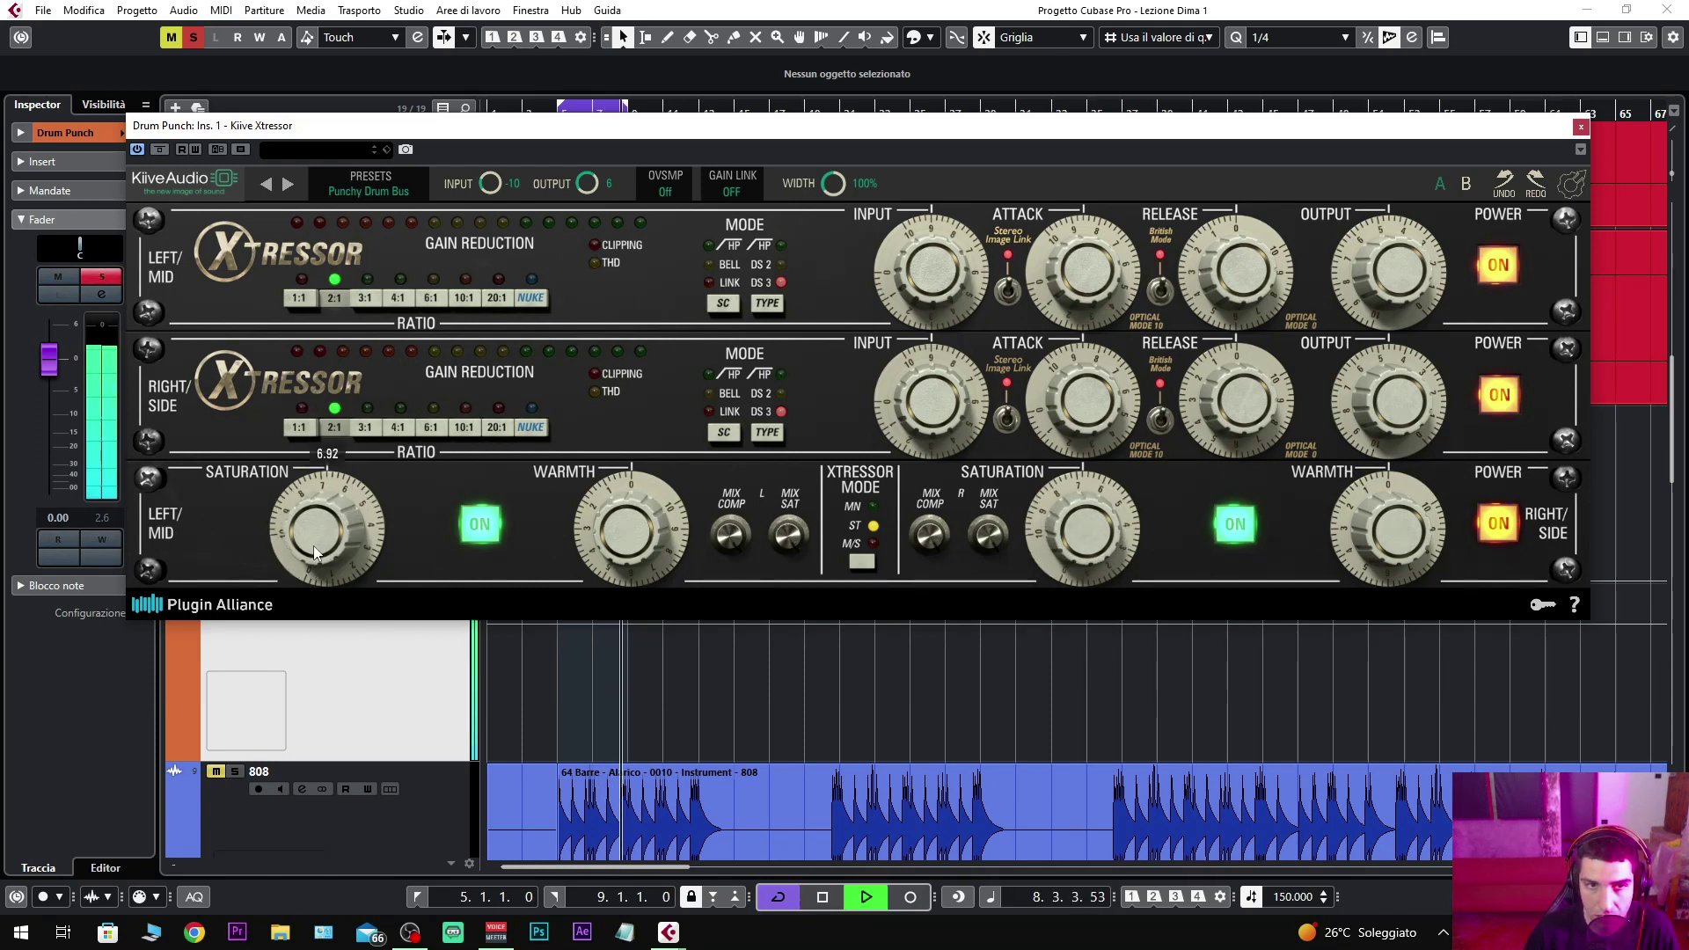
pyautogui.press('space')
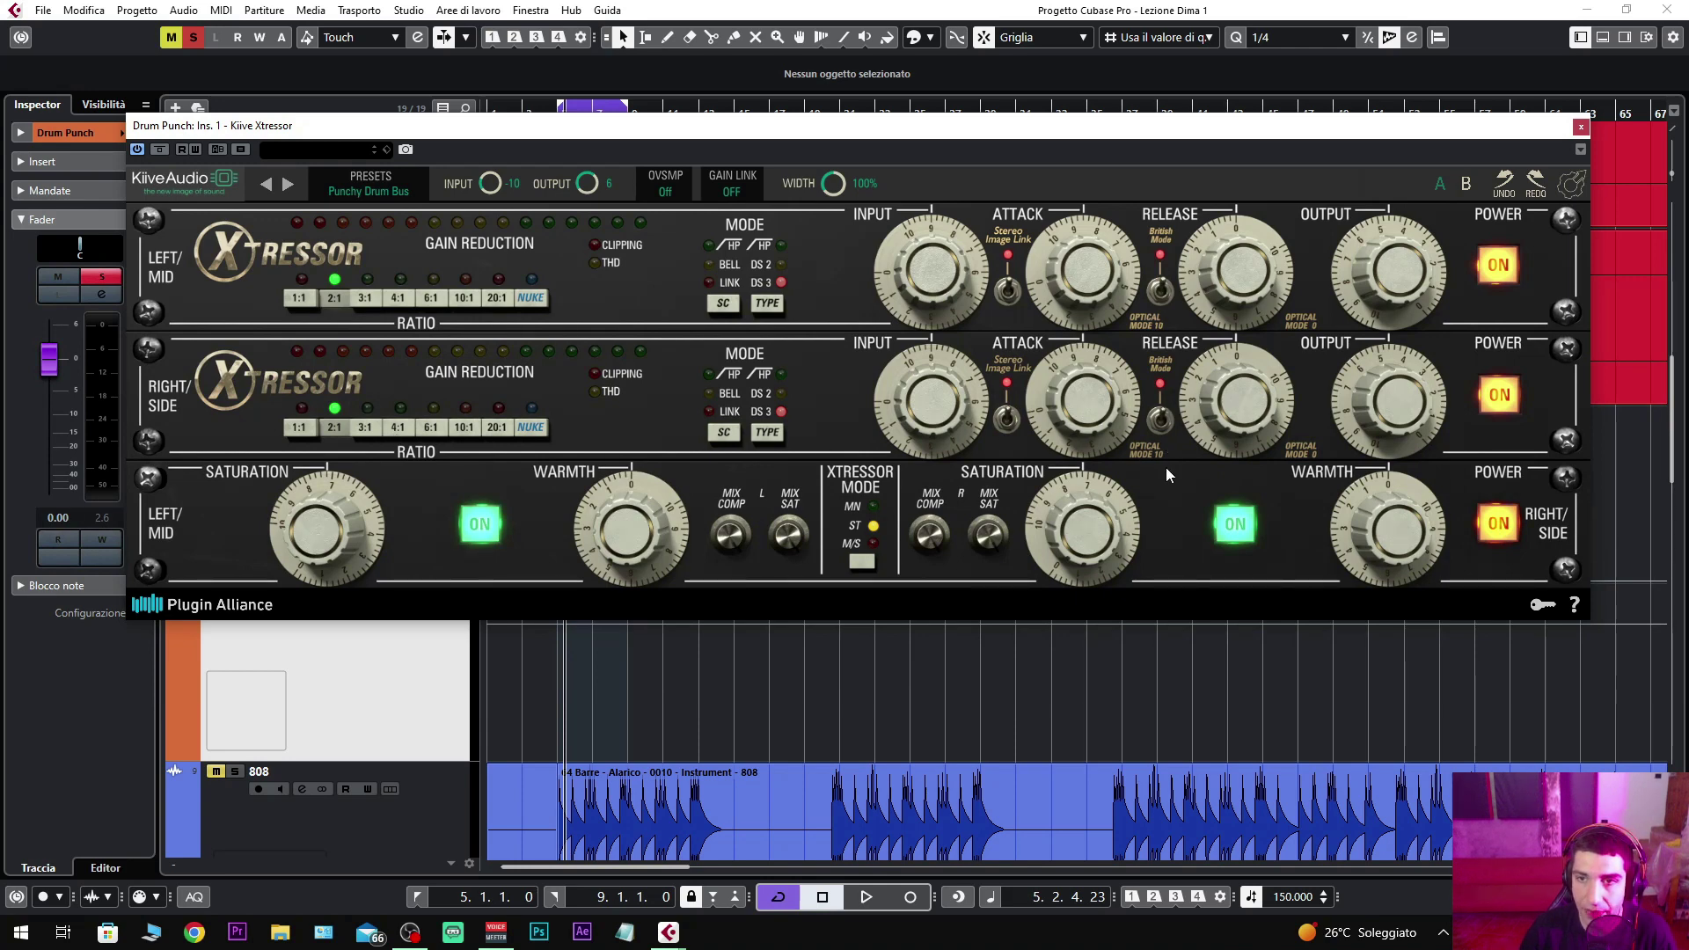
# Step: Switch off British Mode on both channels and listen to the loop with ratios of 4:1 and 6:1
pyautogui.click(1160, 419)
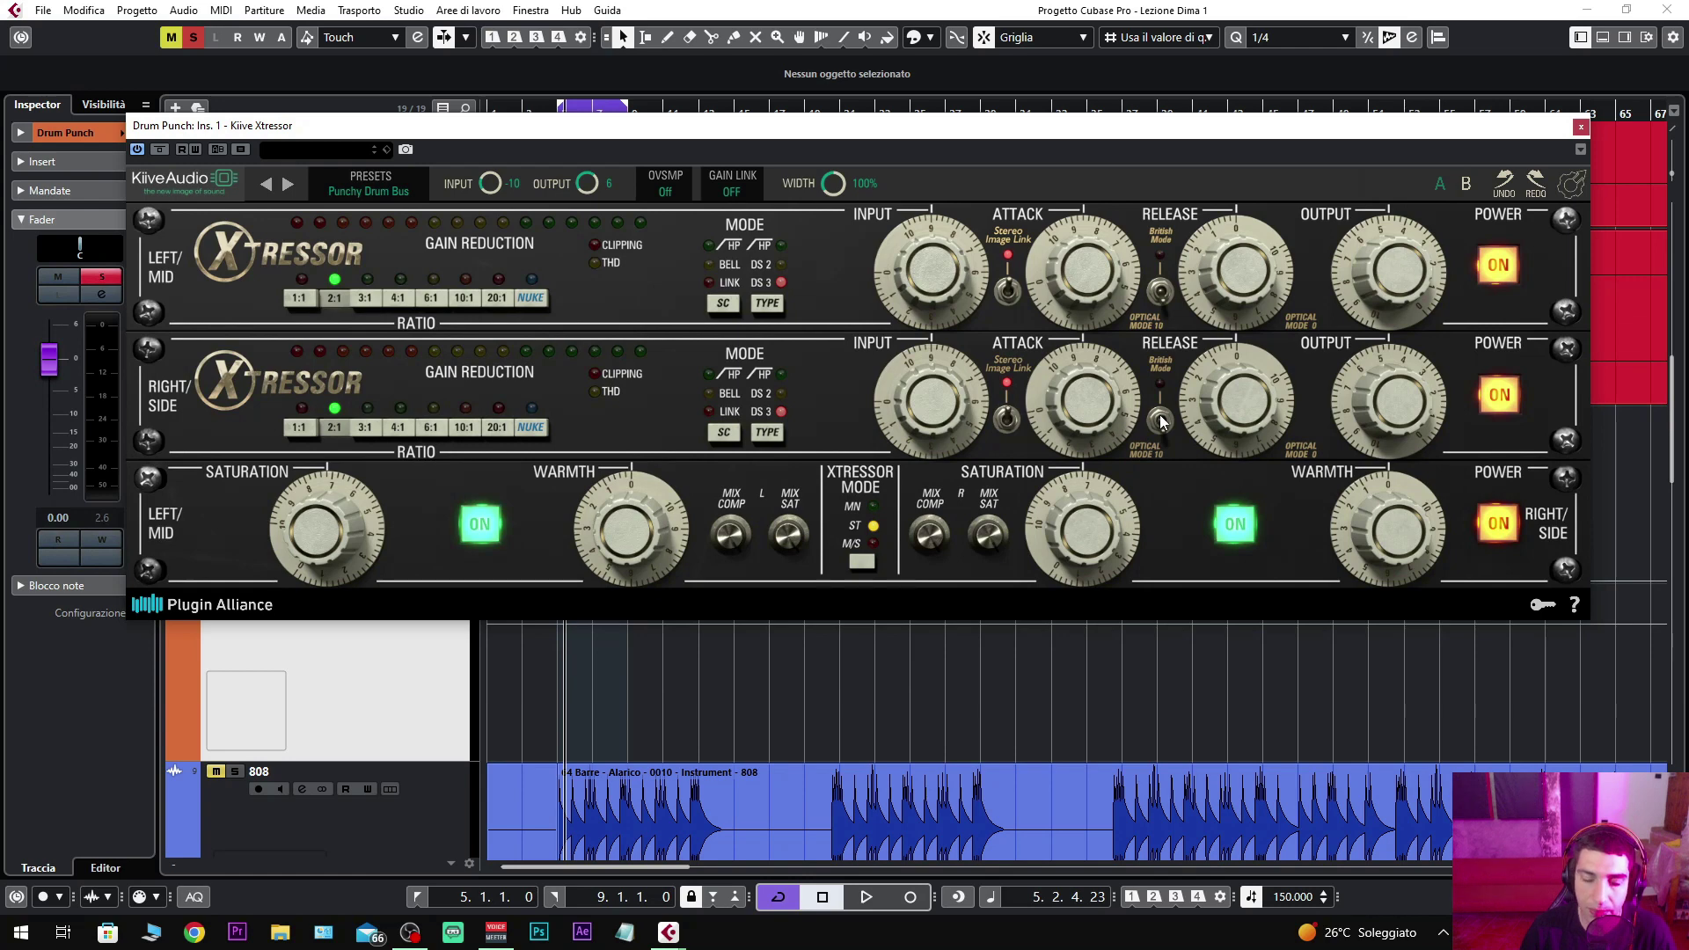
pyautogui.press('space')
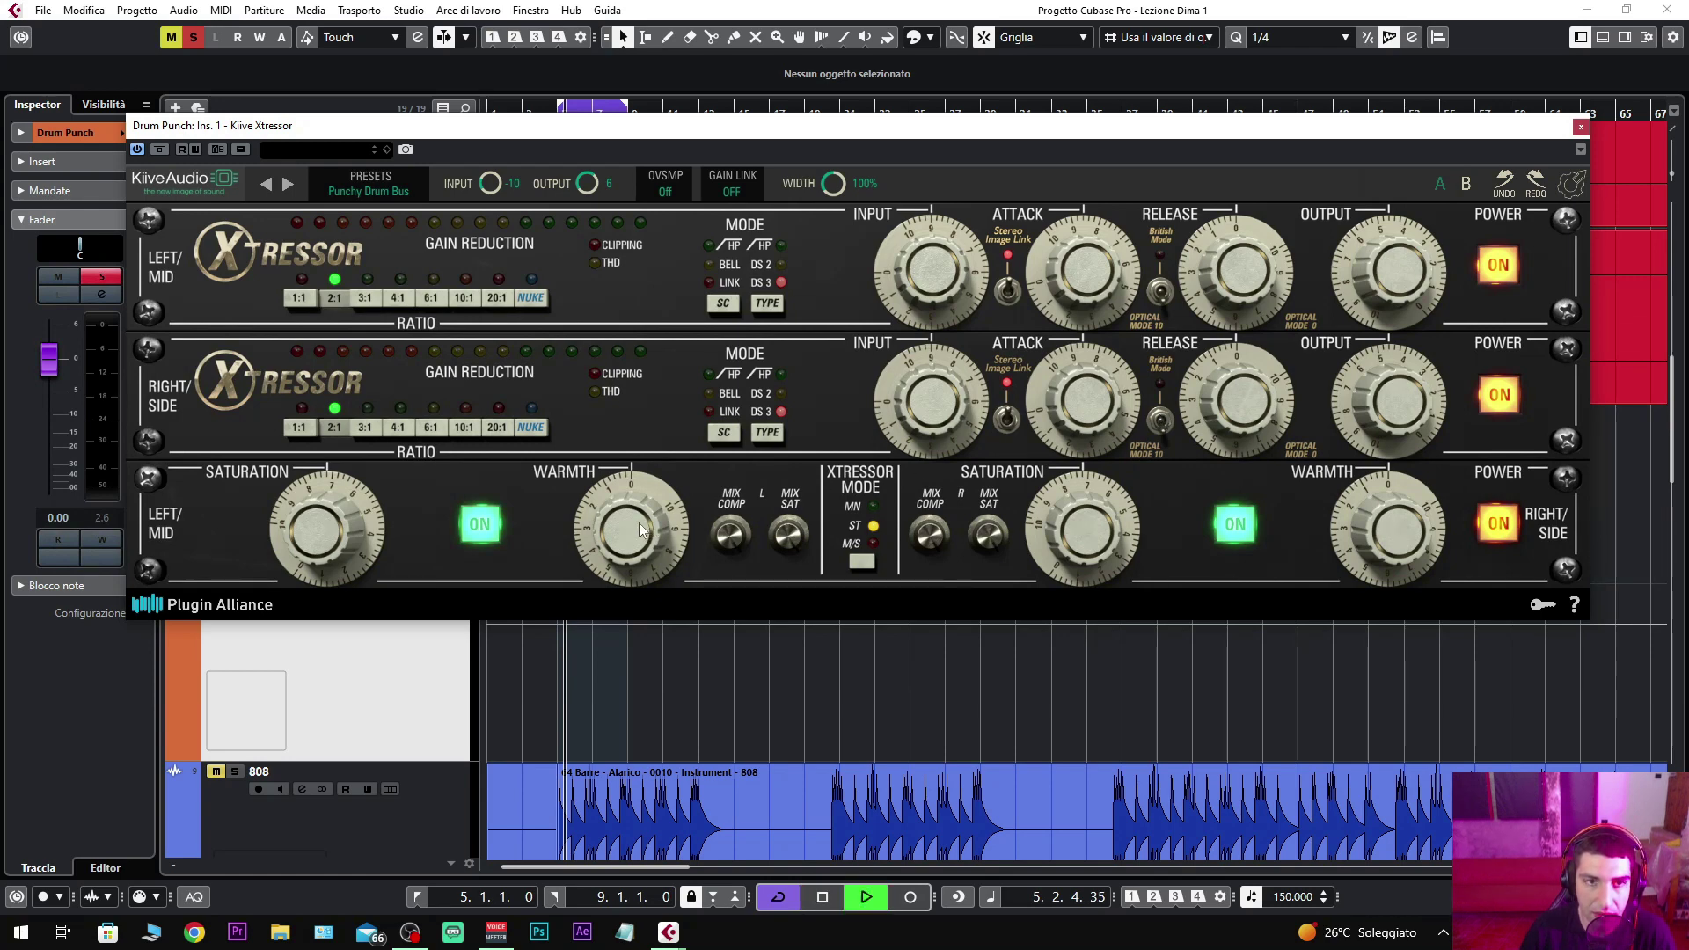
pyautogui.click(399, 427)
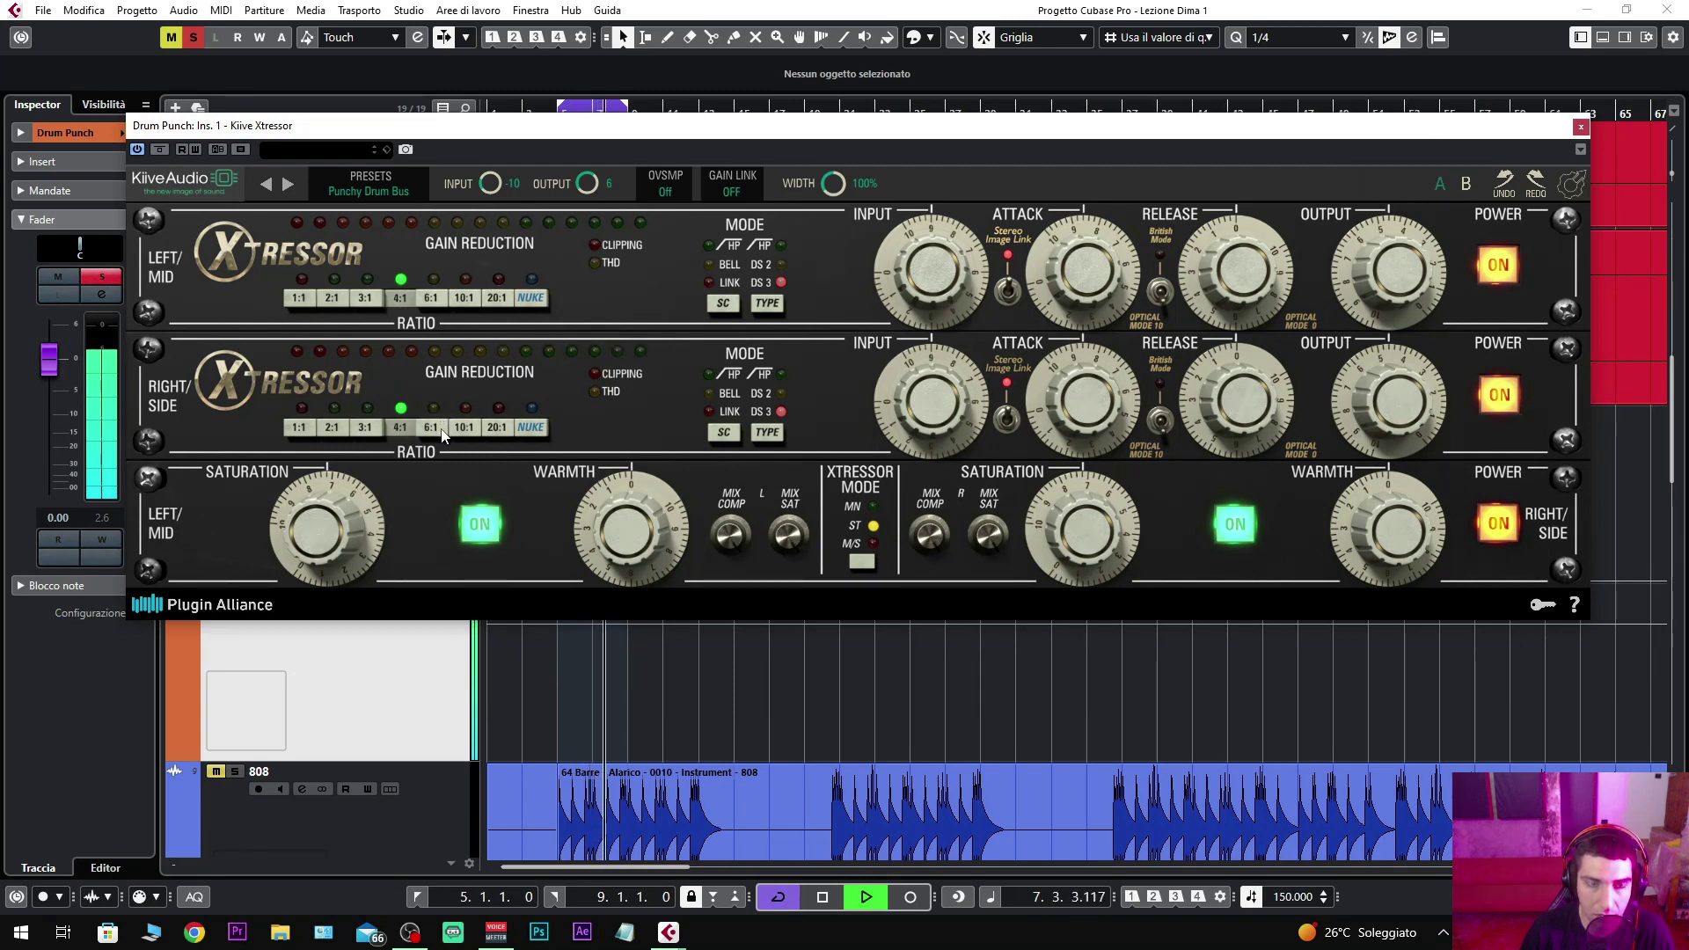
pyautogui.click(441, 429)
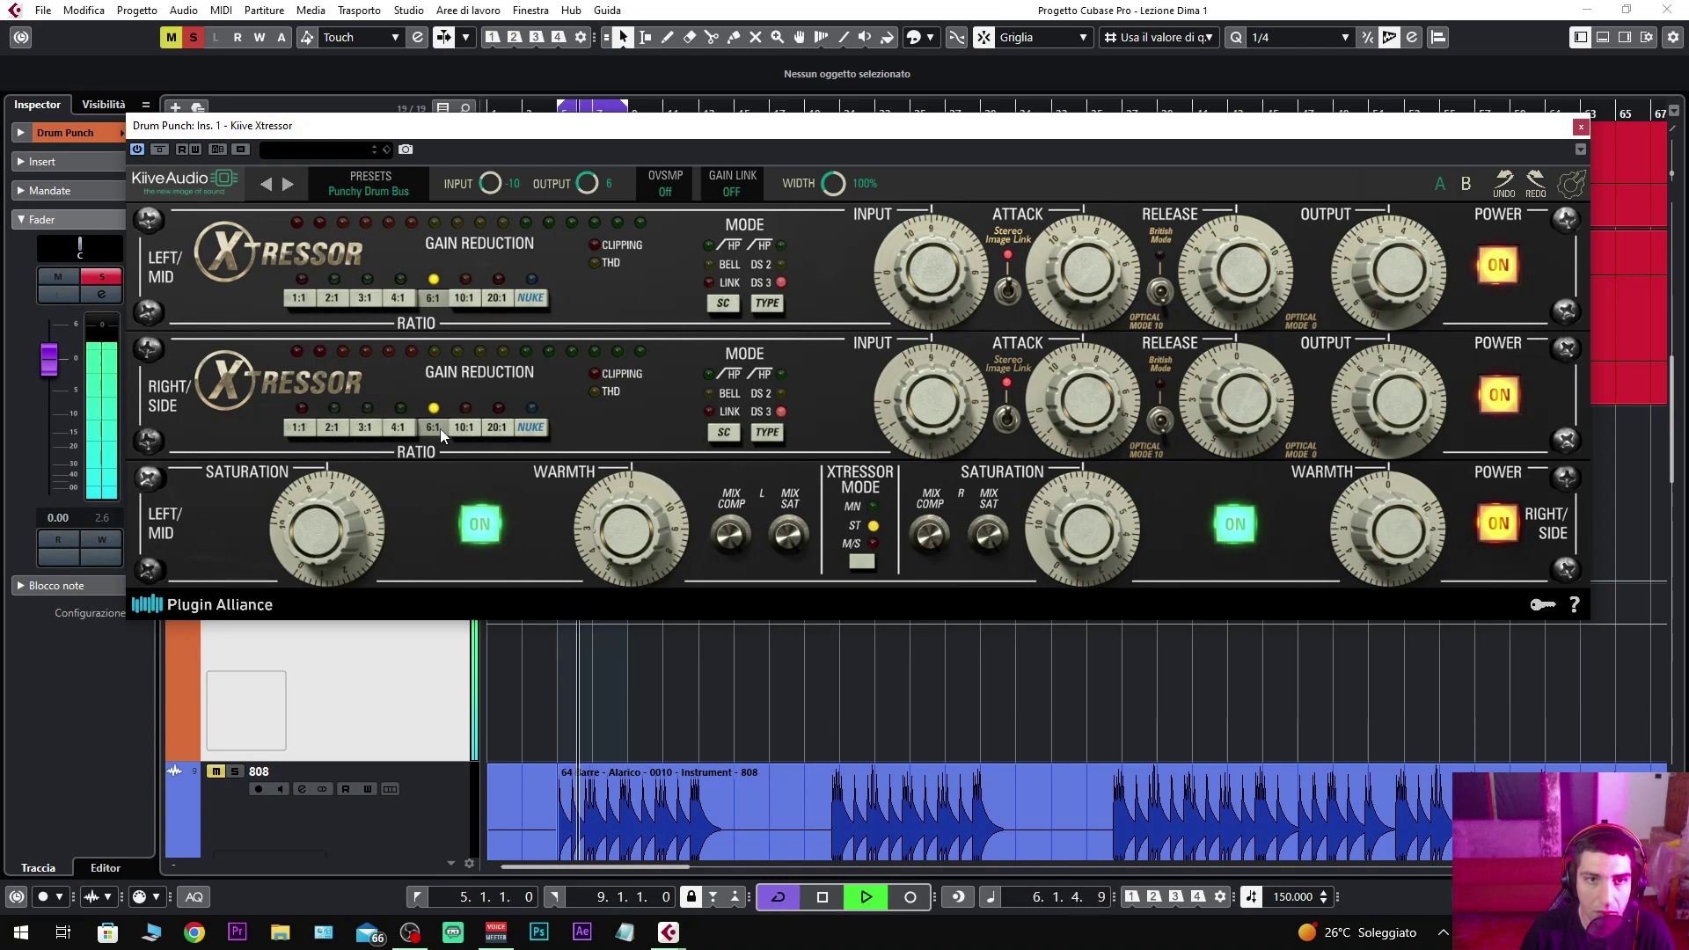
pyautogui.press('space')
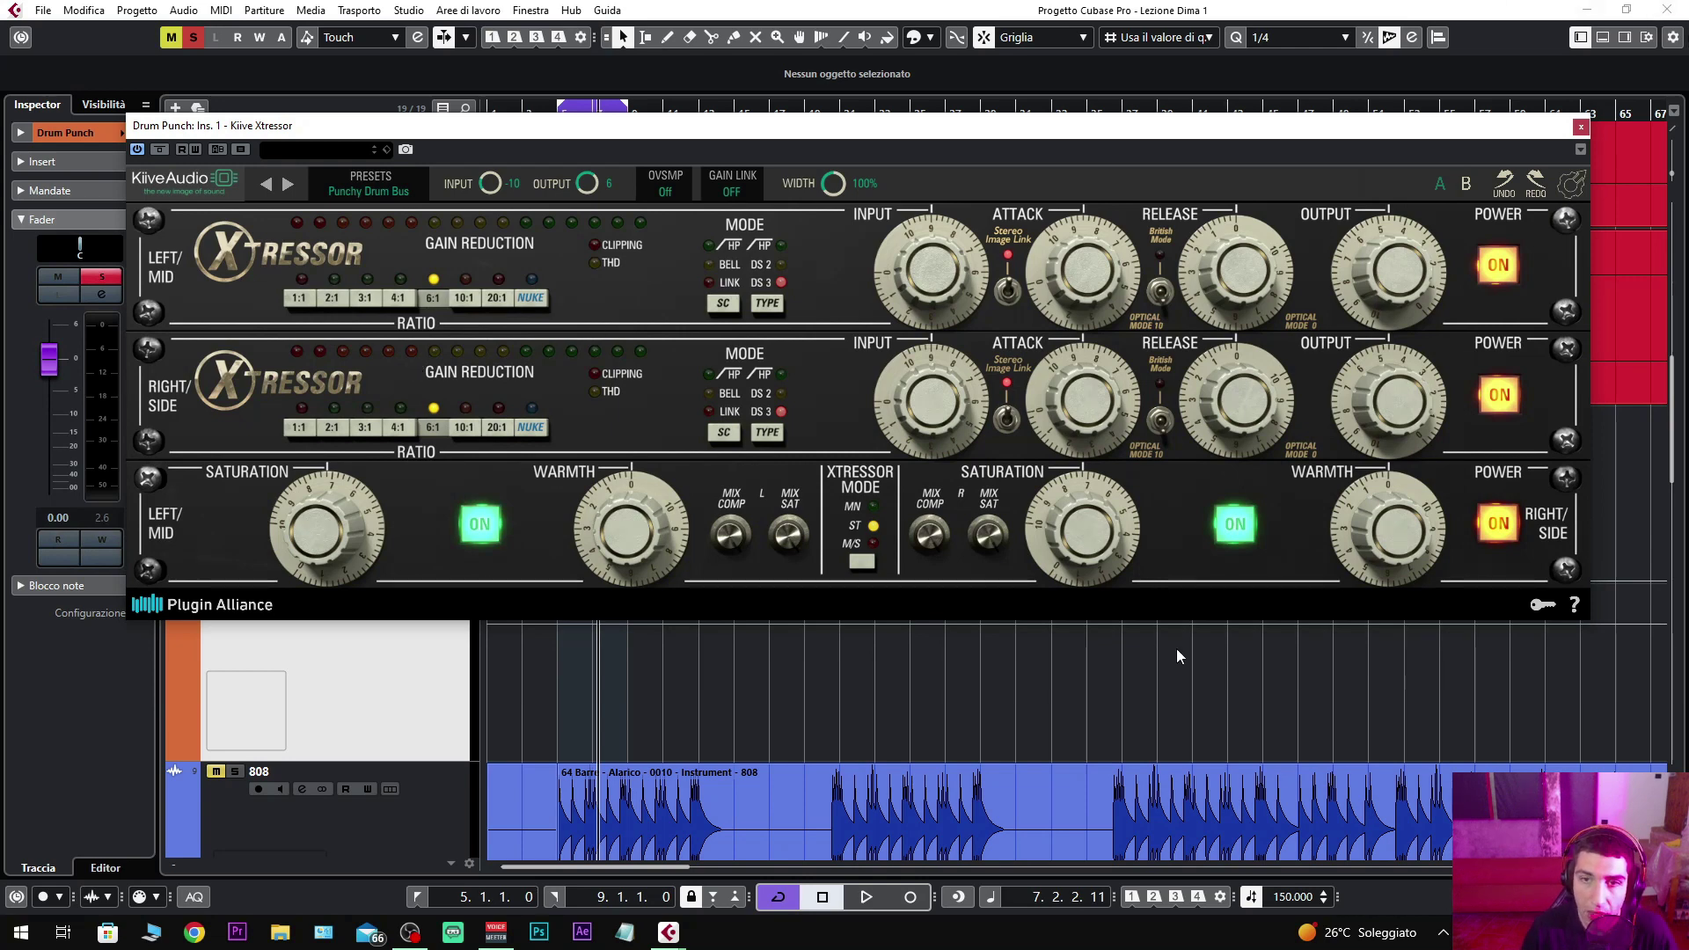
# Step: Switch British Mode back on, set the ratio to 1:1 on both channels and listen to the loop
pyautogui.click(1160, 420)
pyautogui.click(300, 427)
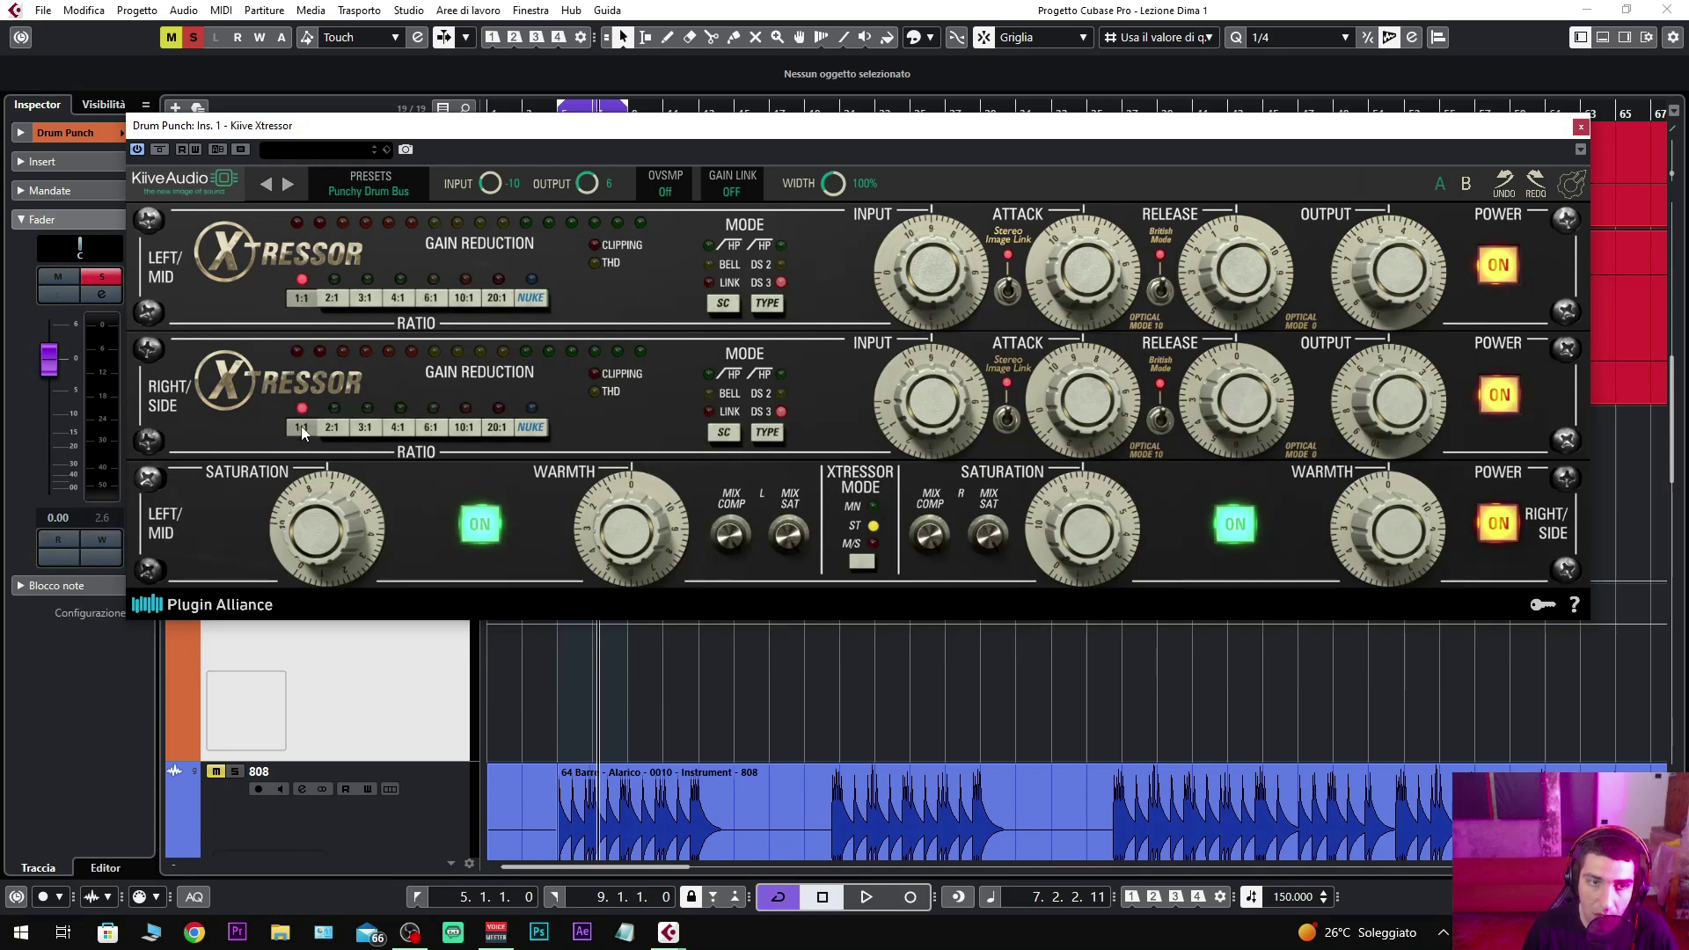
pyautogui.press('space')
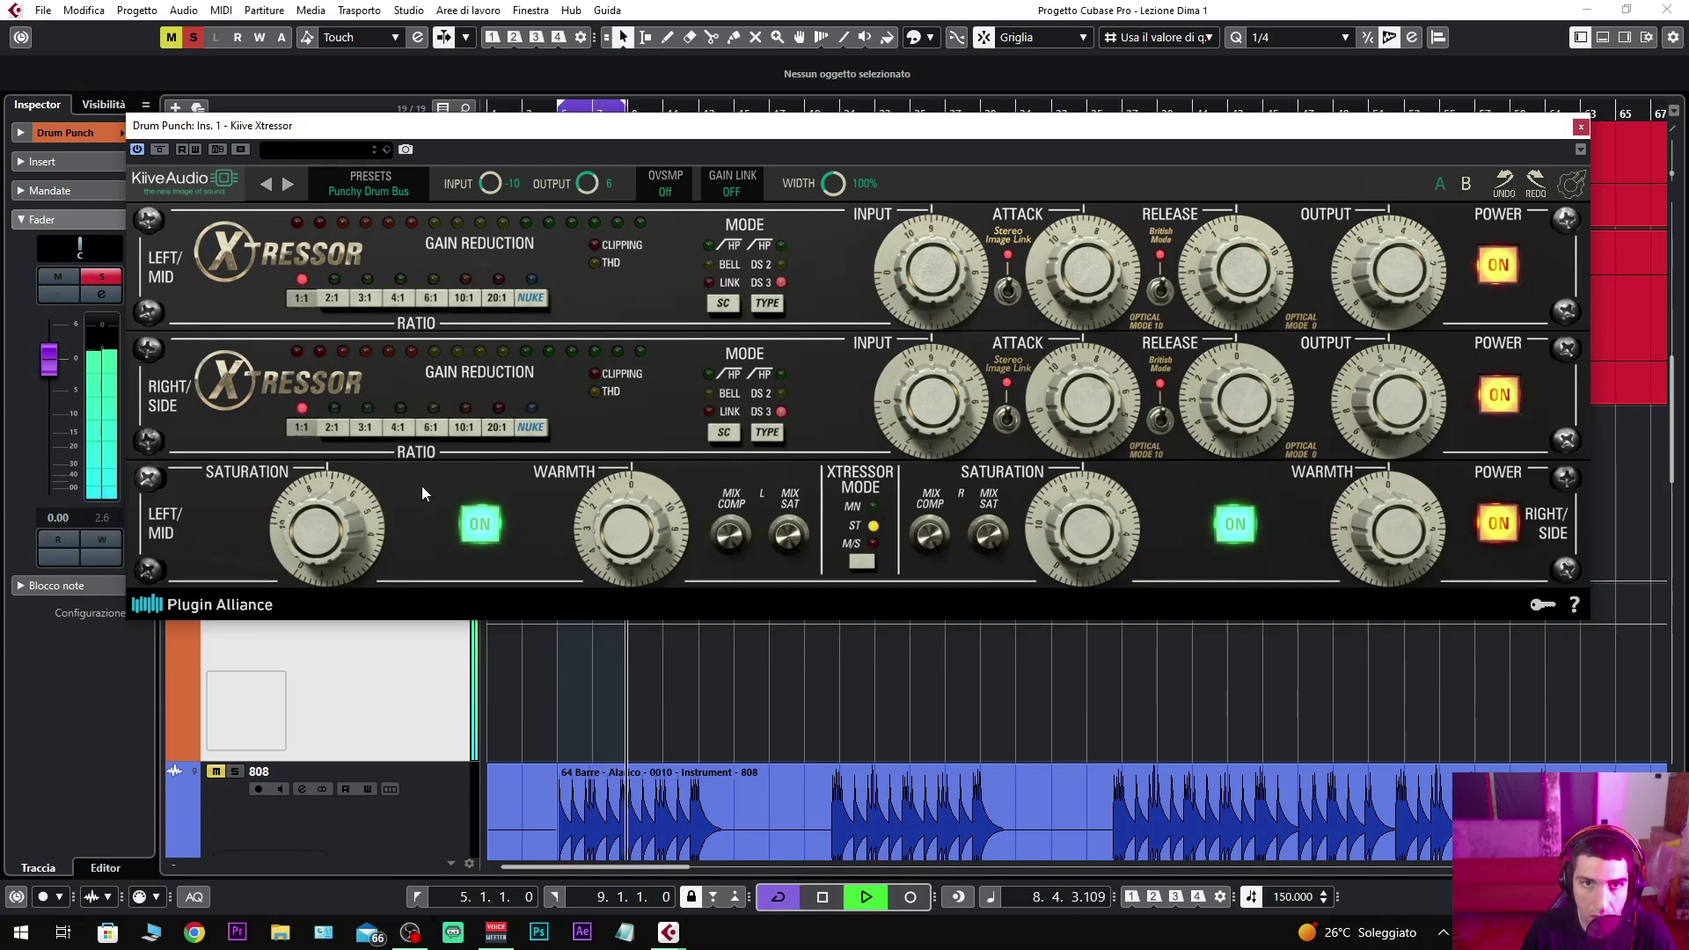
pyautogui.press('space')
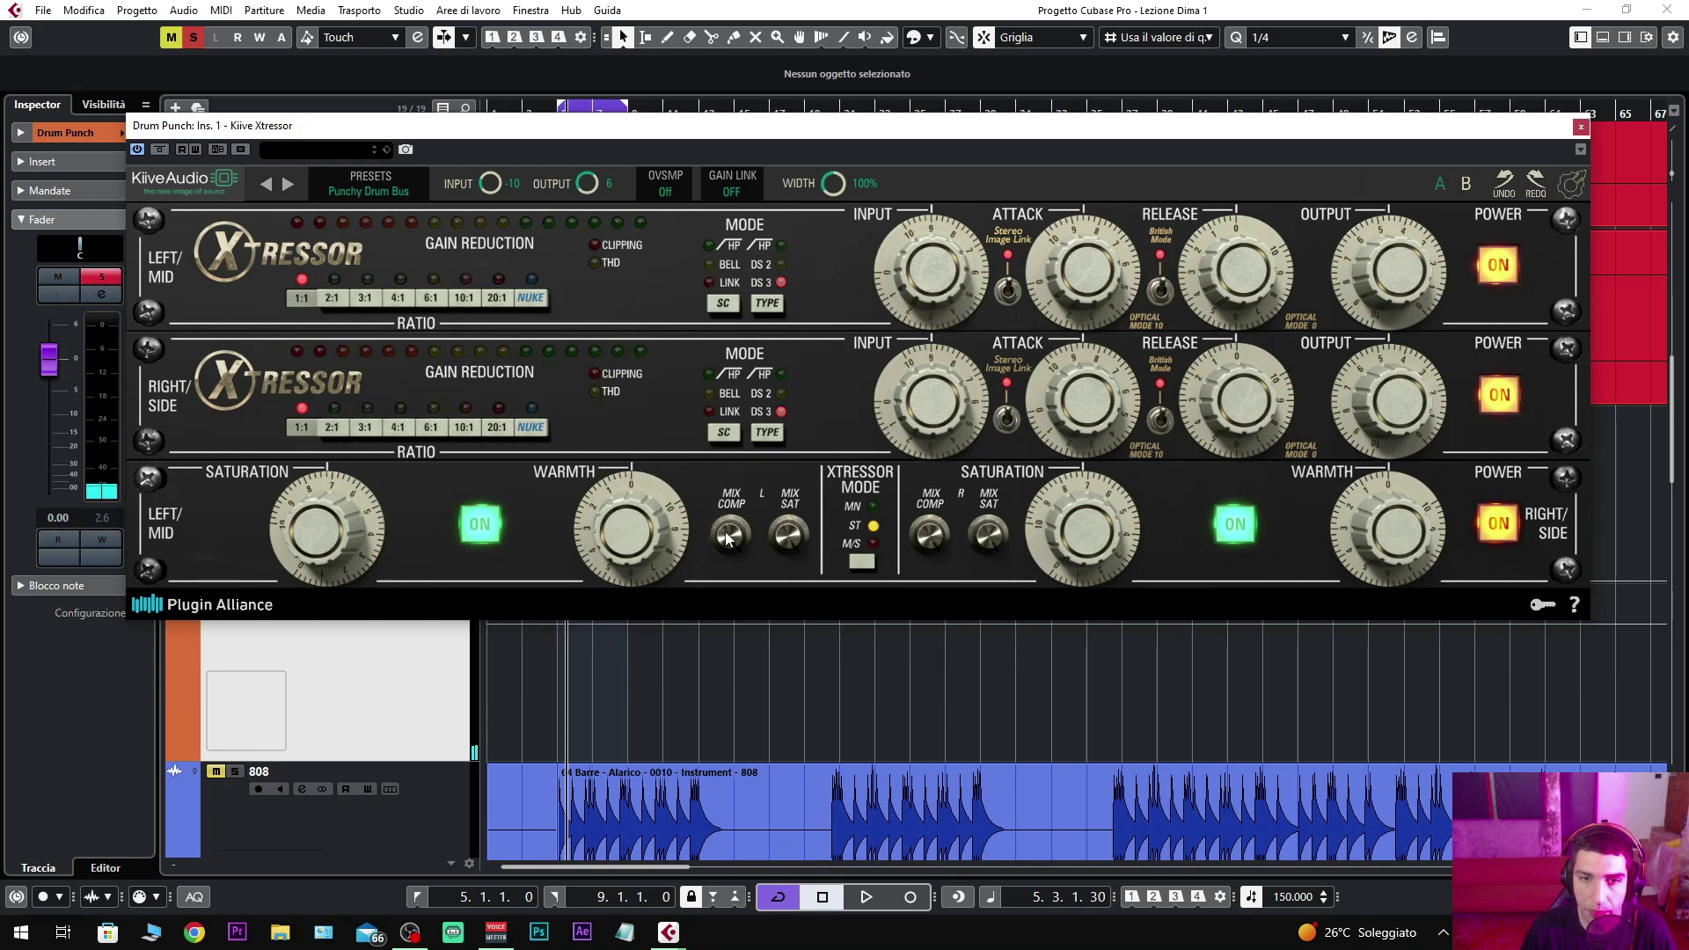
# Step: Close the Xtressor window, pull the Drum Punch volume down to -oo and set the DB group's volume to 0
pyautogui.click(1580, 127)
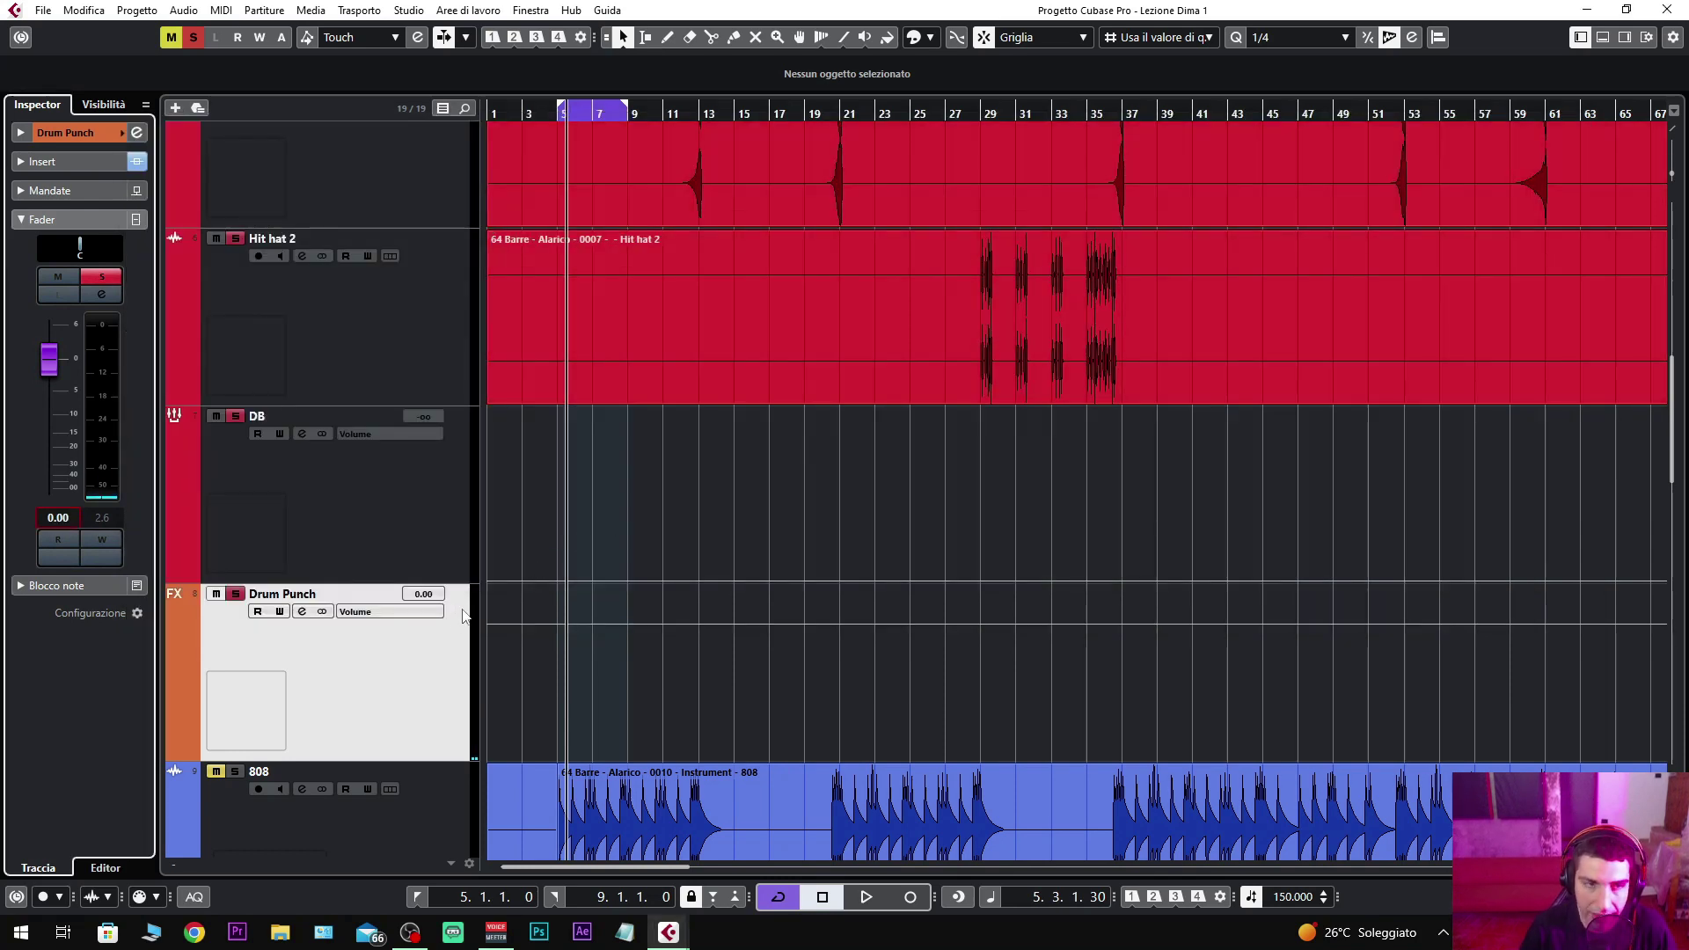
pyautogui.moveTo(49, 379); pyautogui.dragTo(53, 542)
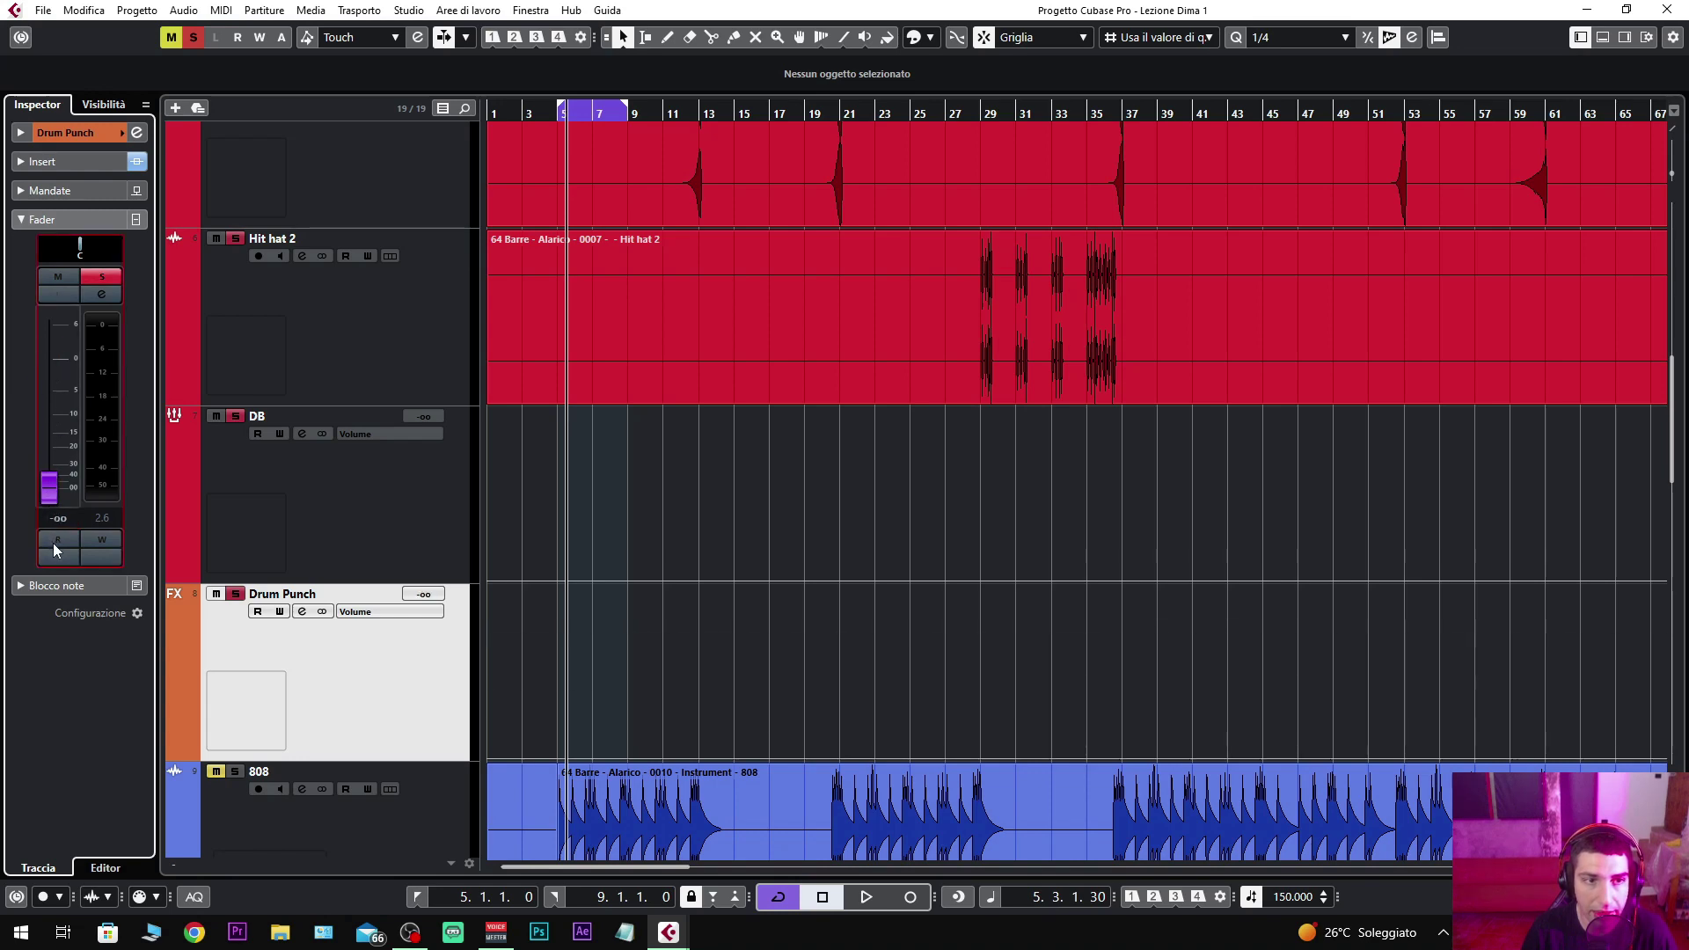
pyautogui.click(347, 498)
pyautogui.click(66, 517)
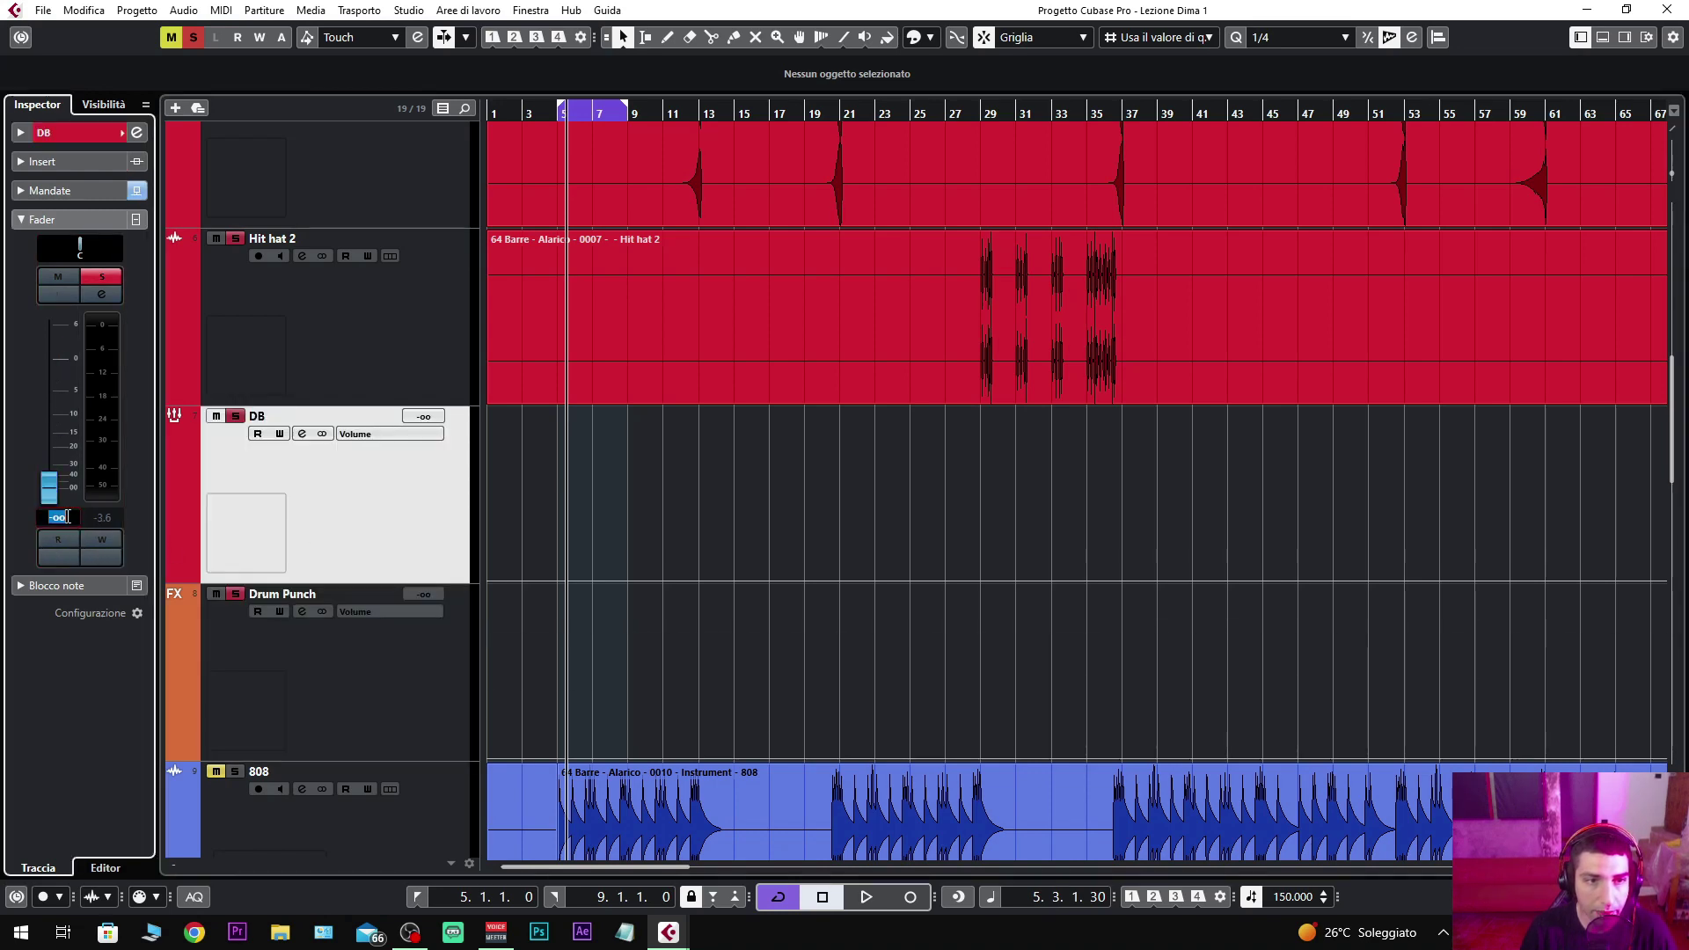
pyautogui.write('0')
pyautogui.press('Return')
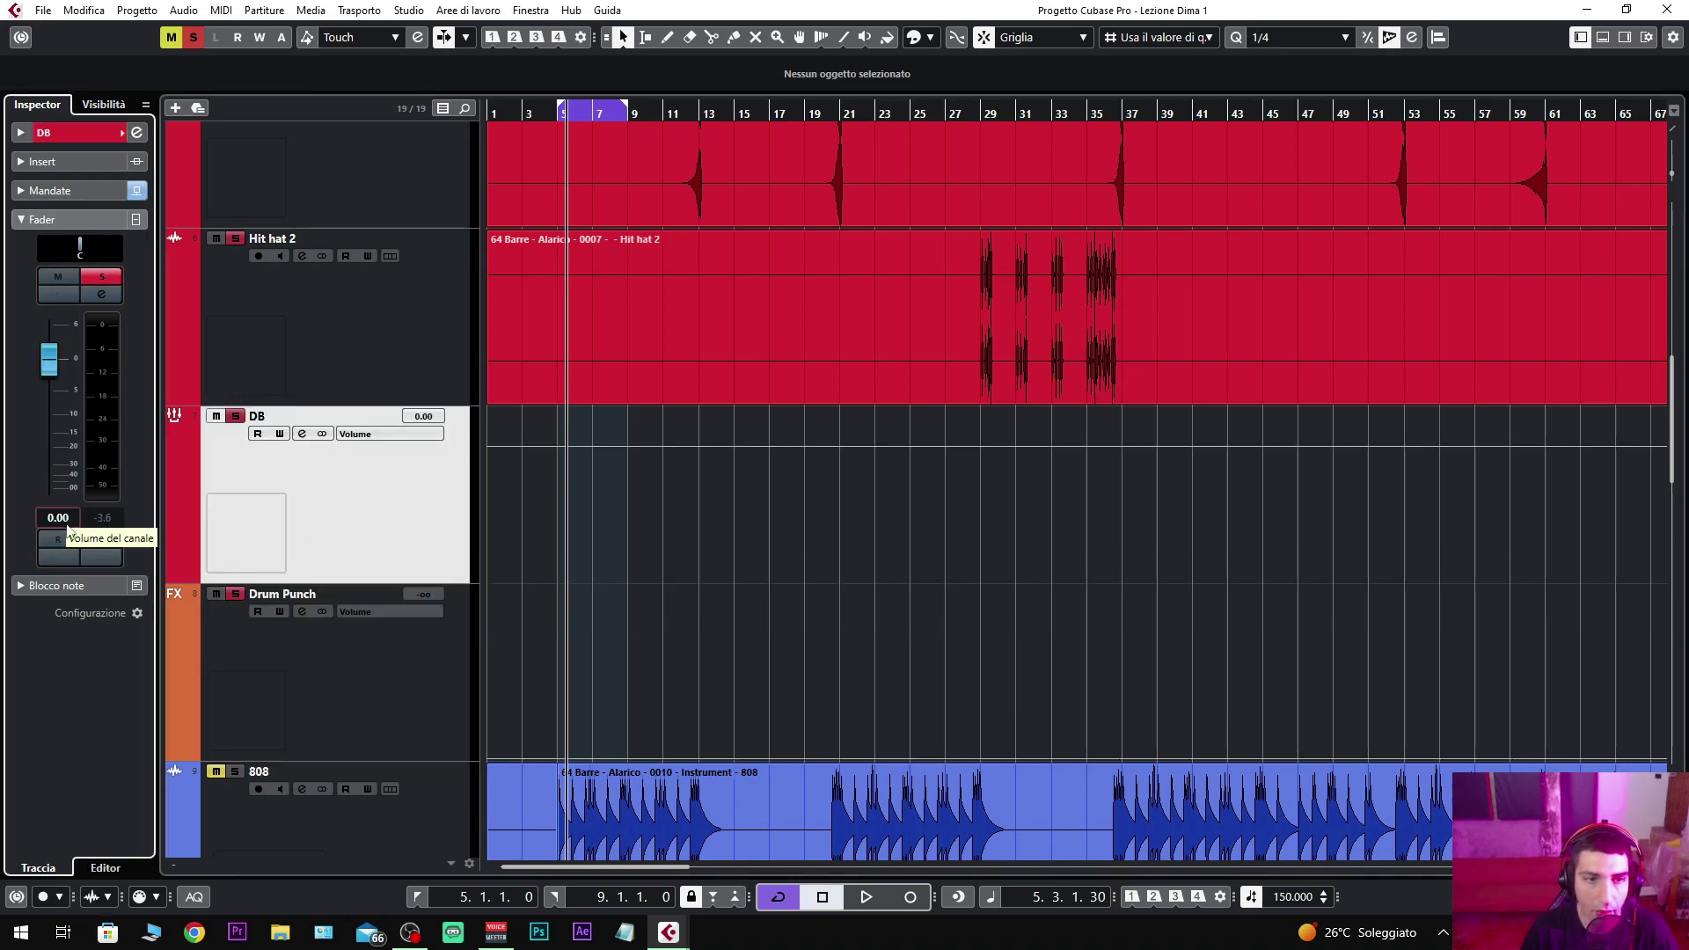
# Step: Play the loop and raise the Drum Punch channel volume to -18.6 to blend it under the DB group
pyautogui.press('space')
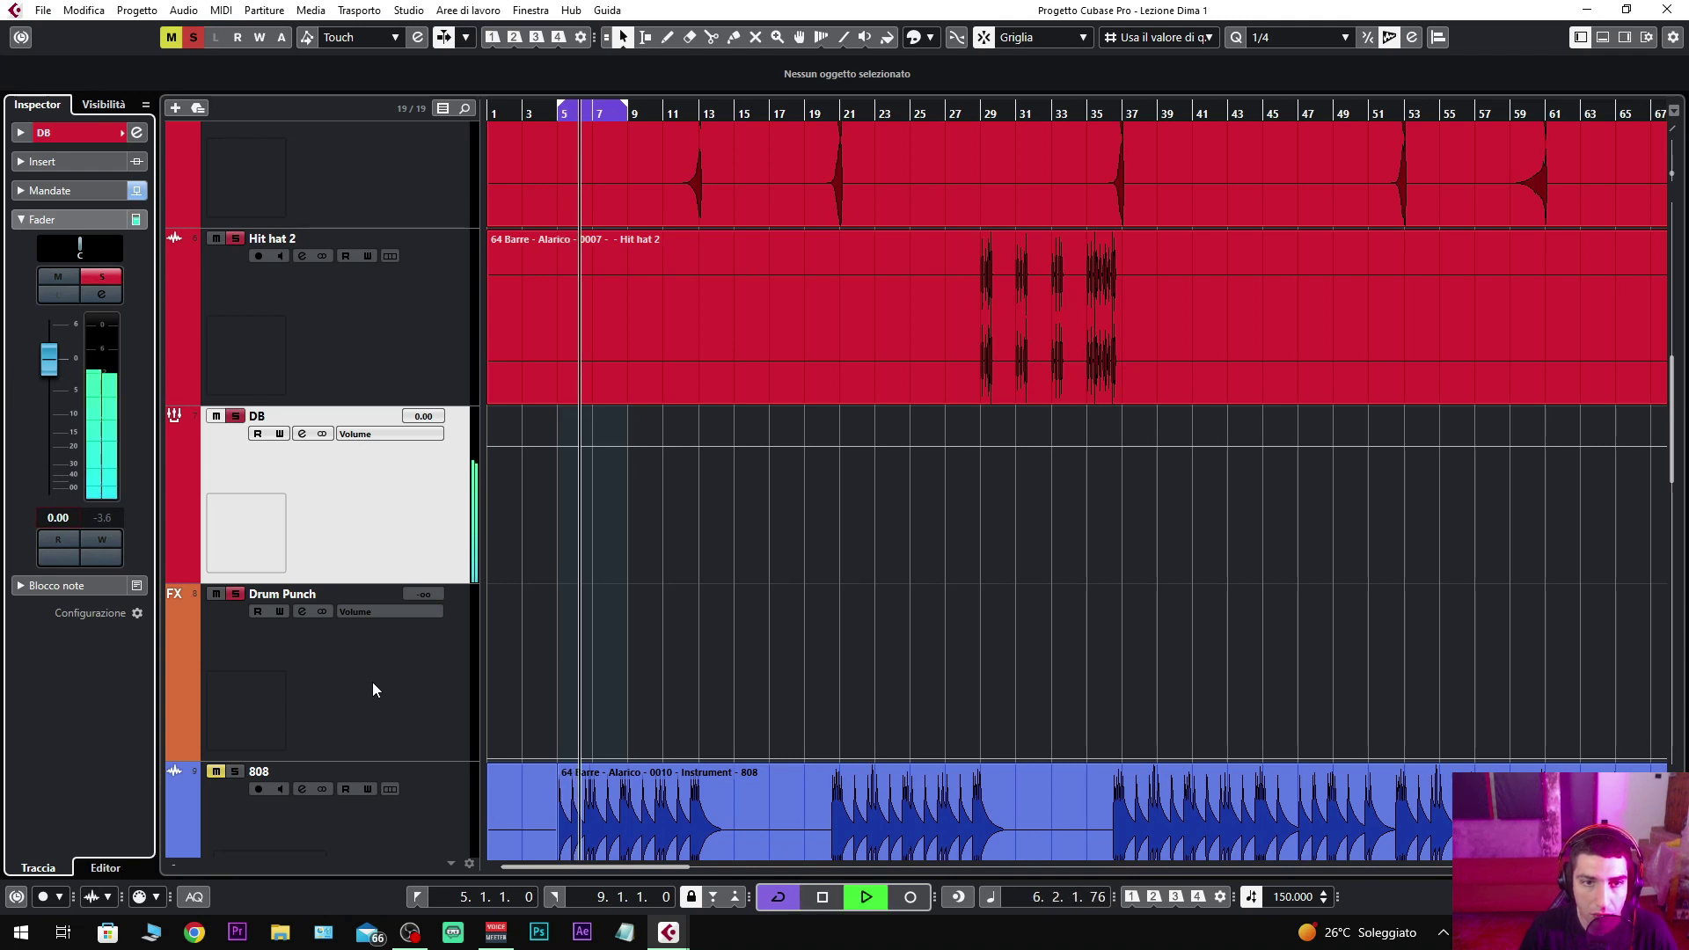
pyautogui.click(361, 689)
pyautogui.press('space')
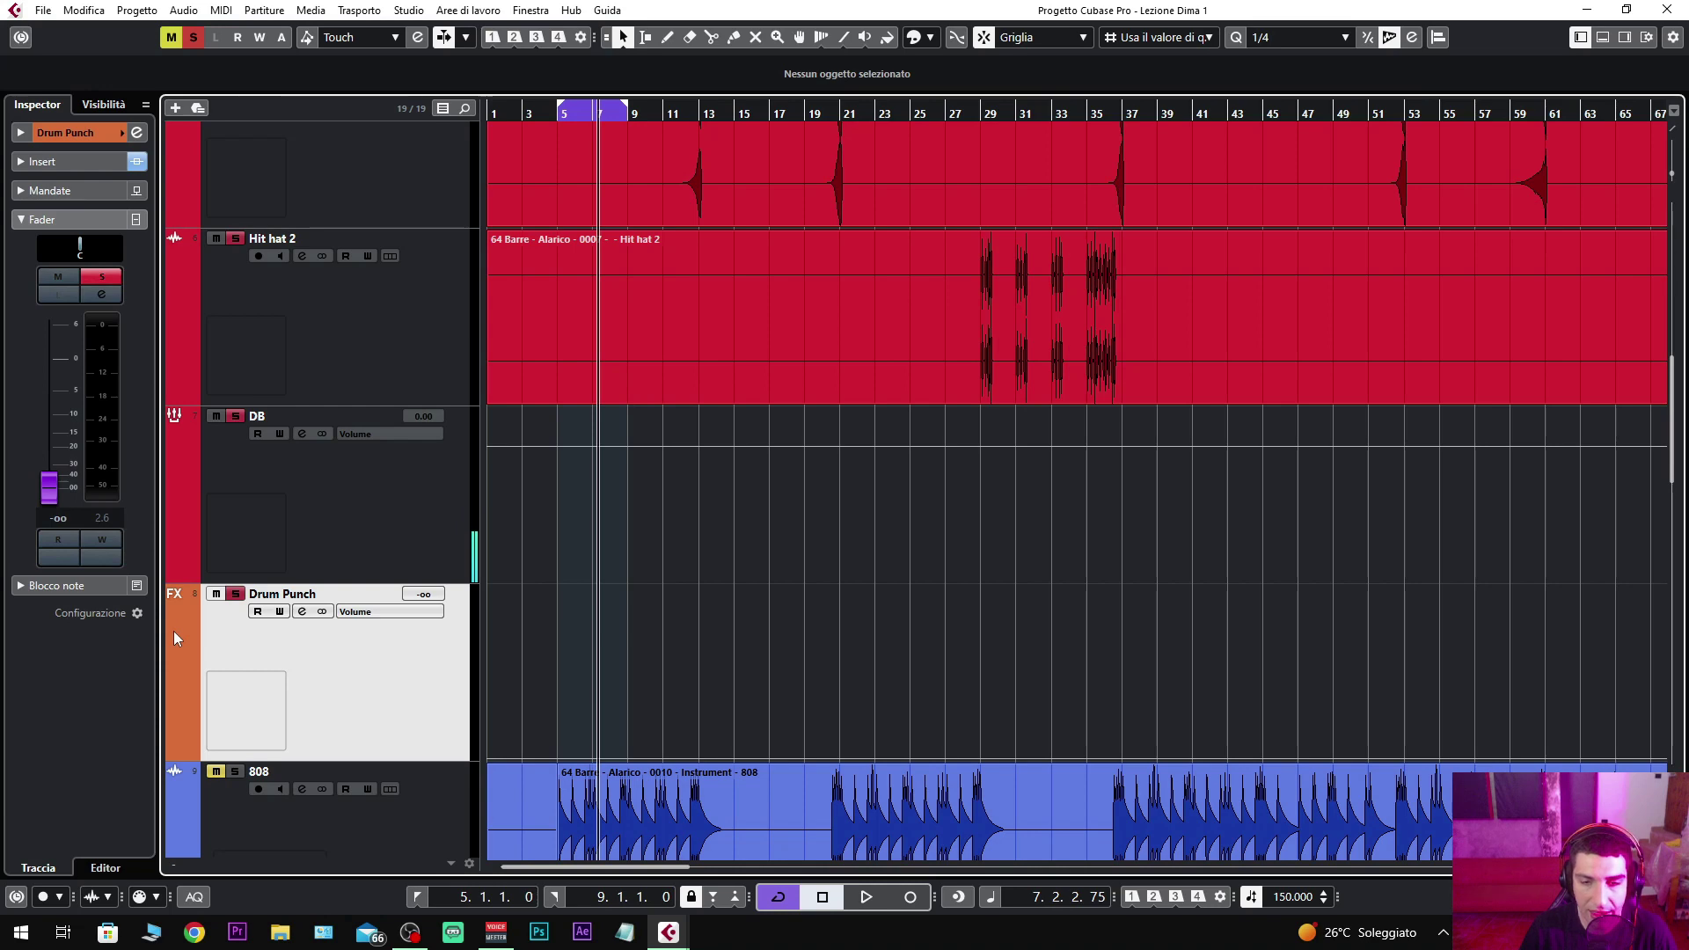
pyautogui.press('space')
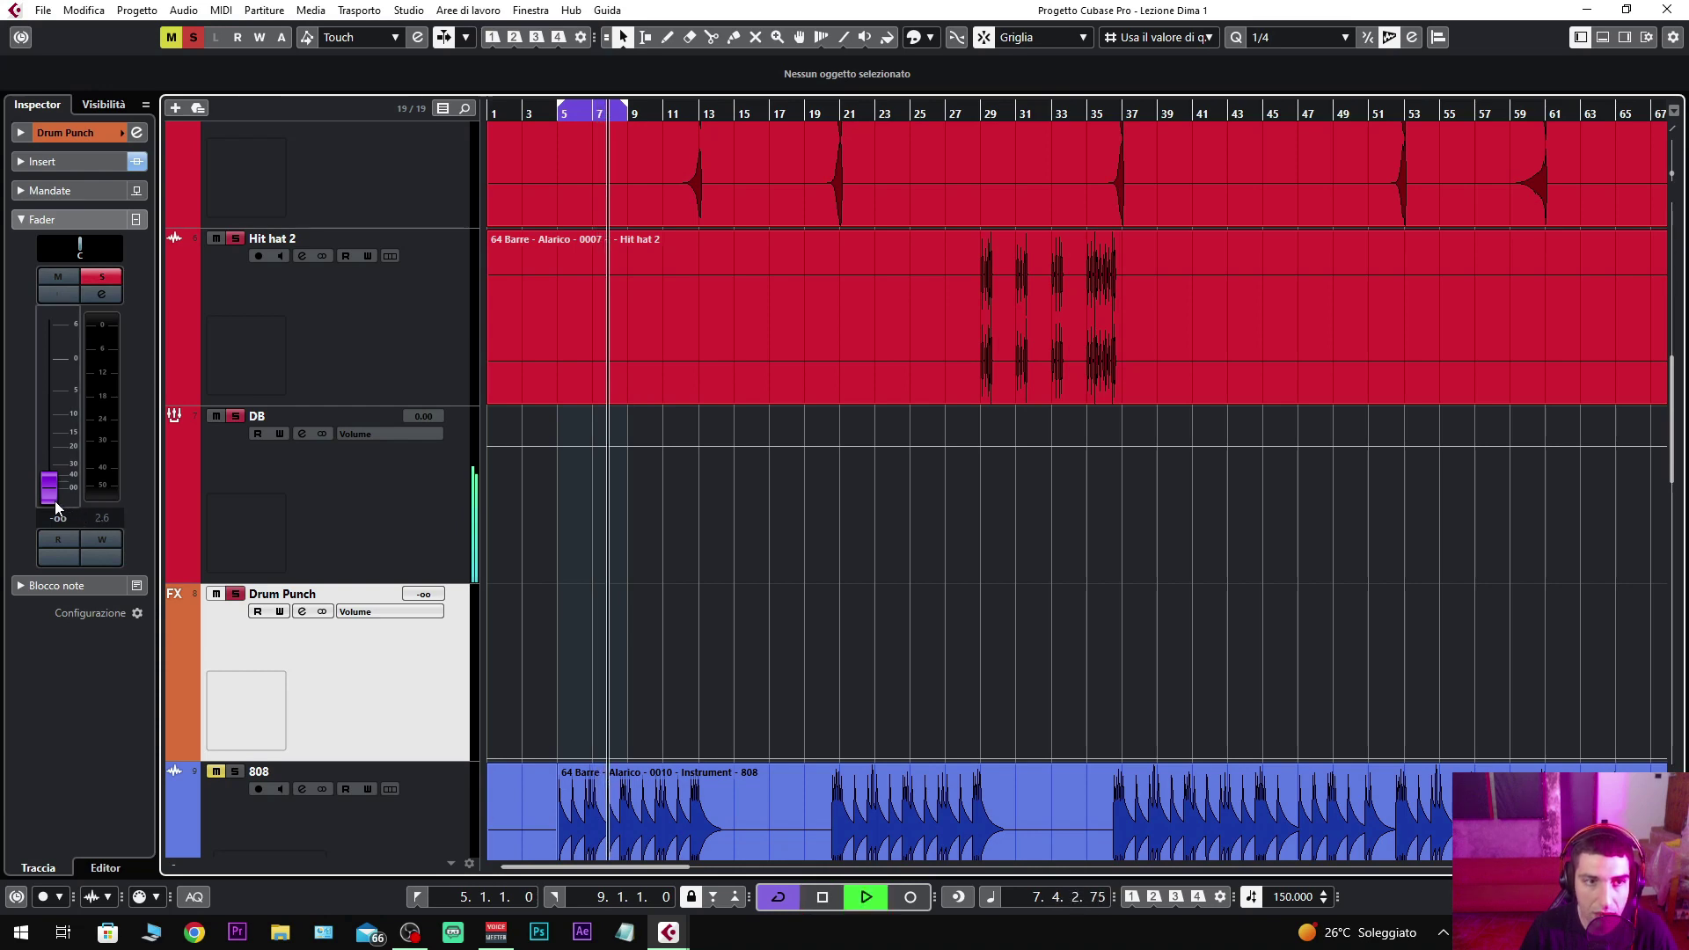
pyautogui.scroll(2, 51, 503)
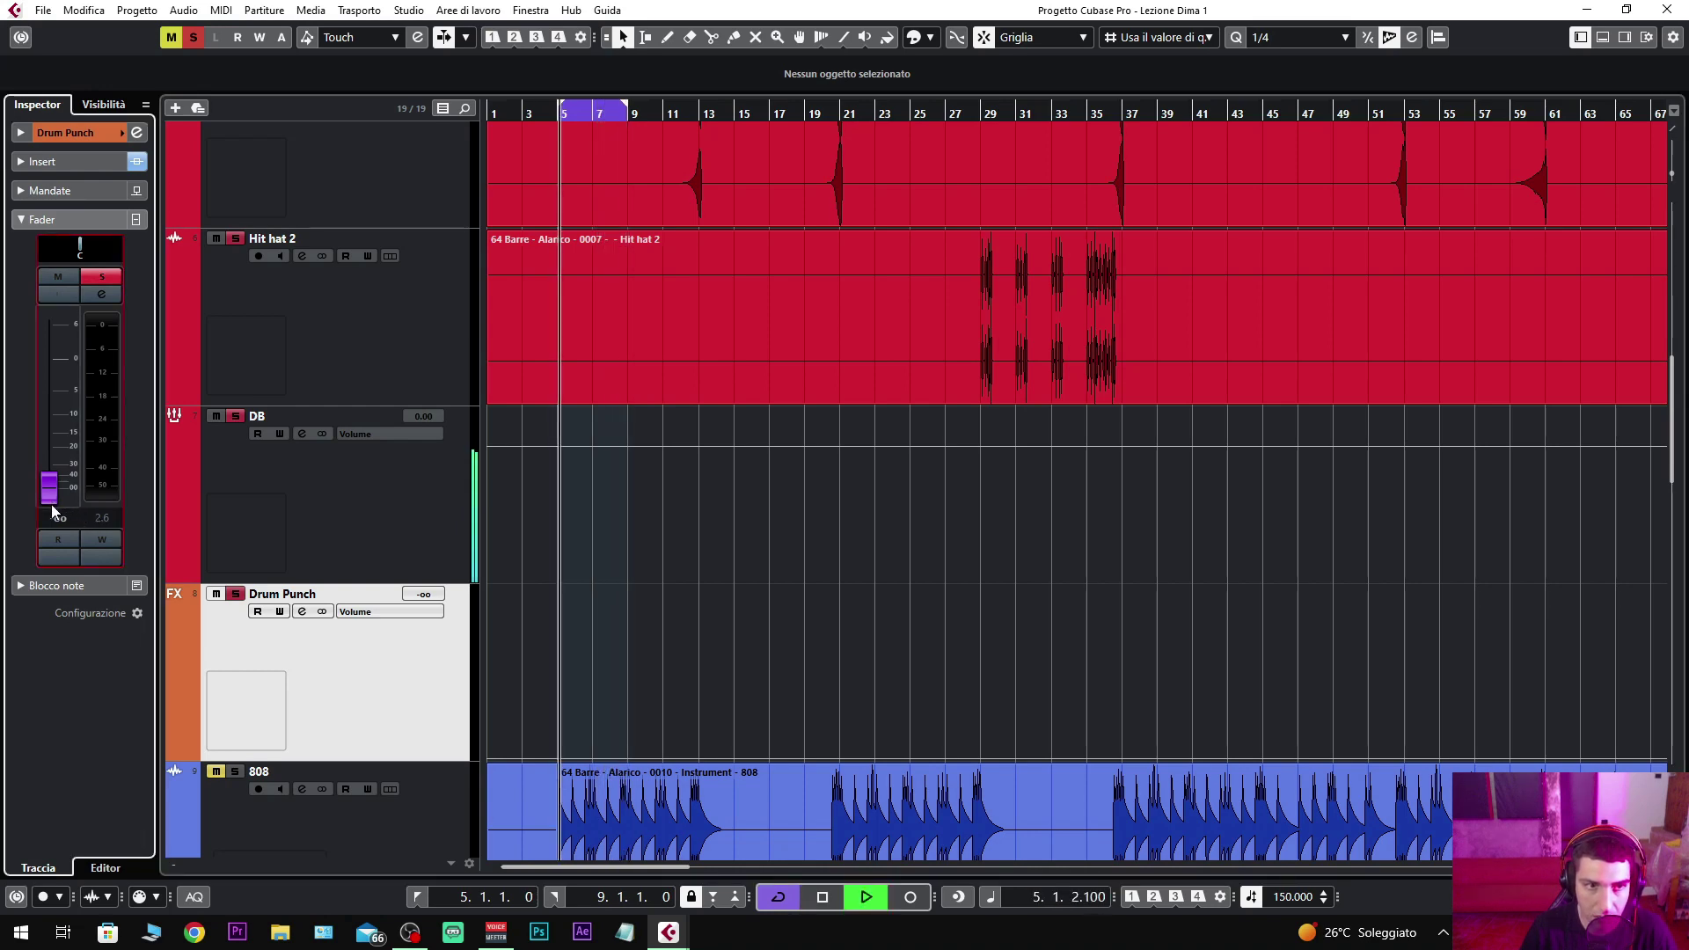
pyautogui.moveTo(52, 506); pyautogui.dragTo(56, 461)
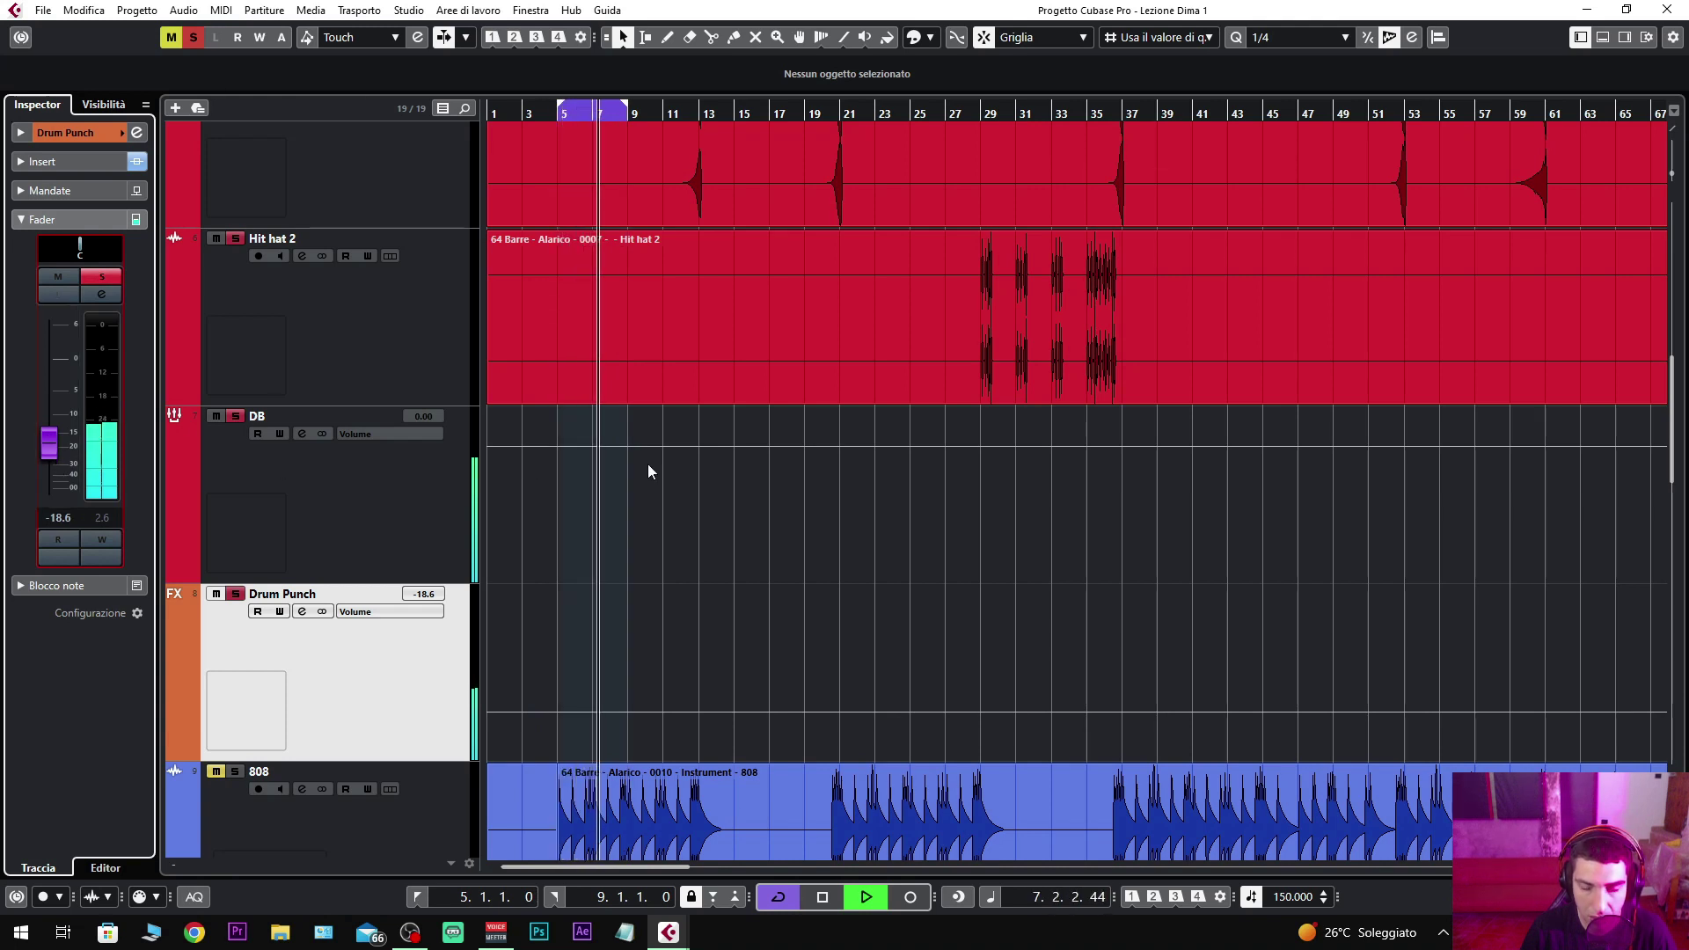
# Step: Compare the drum loop with Drum Punch muted and unmuted, restore its solo and stop playback
pyautogui.click(216, 595)
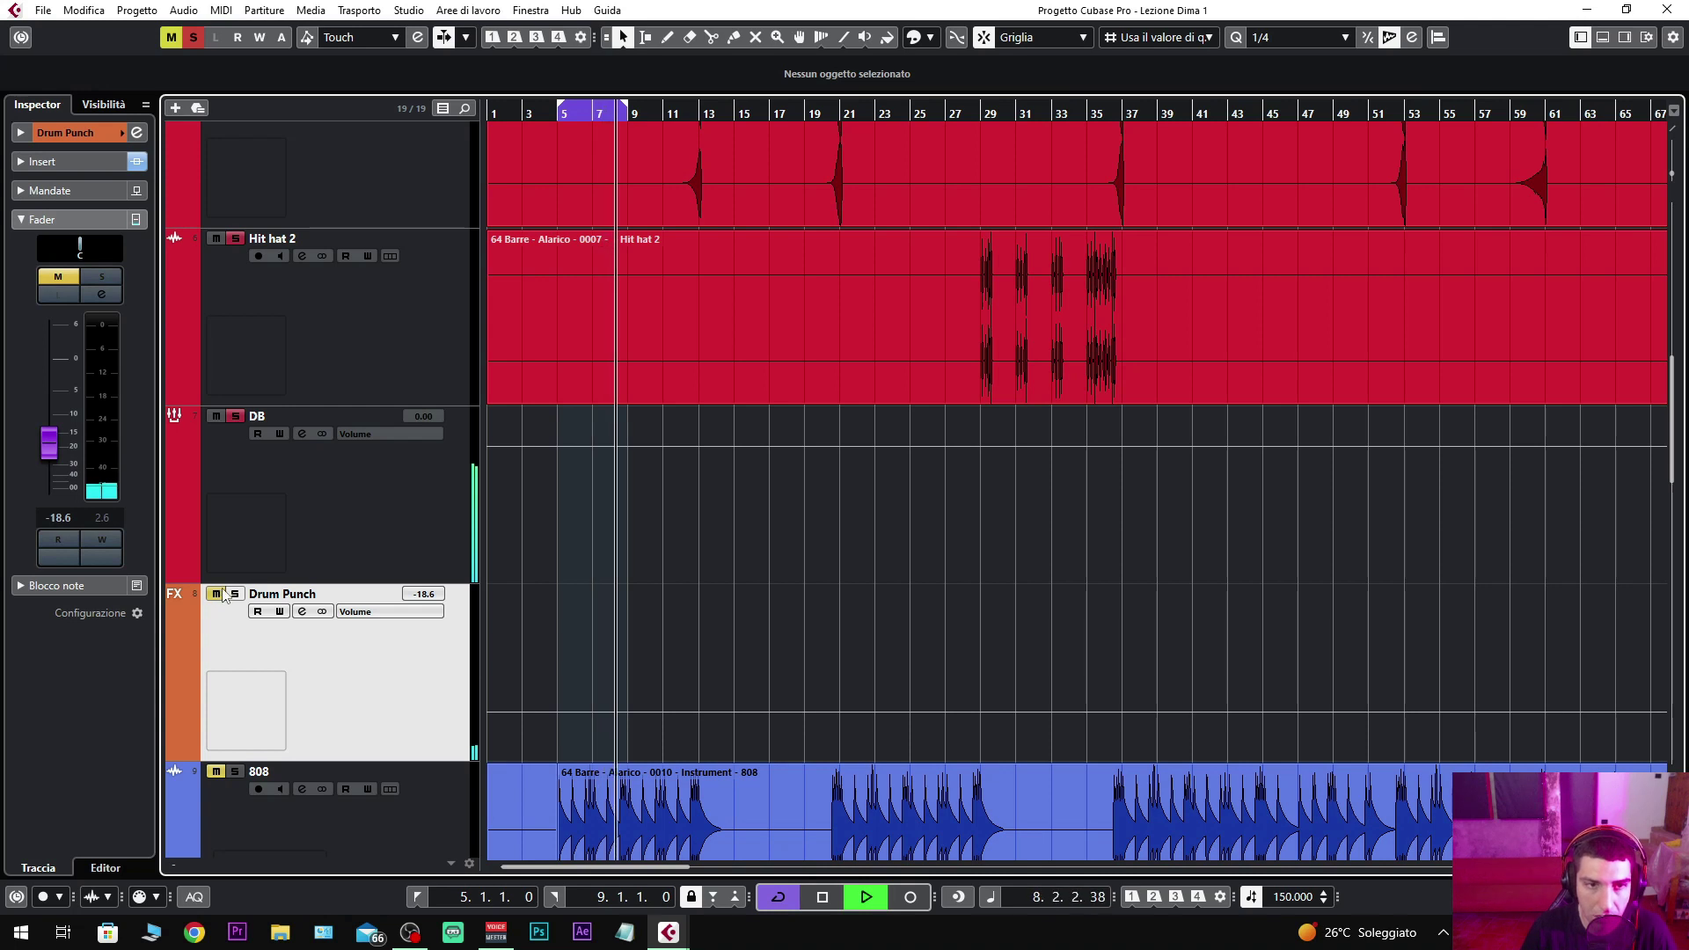
pyautogui.click(217, 595)
pyautogui.click(235, 595)
pyautogui.press('space')
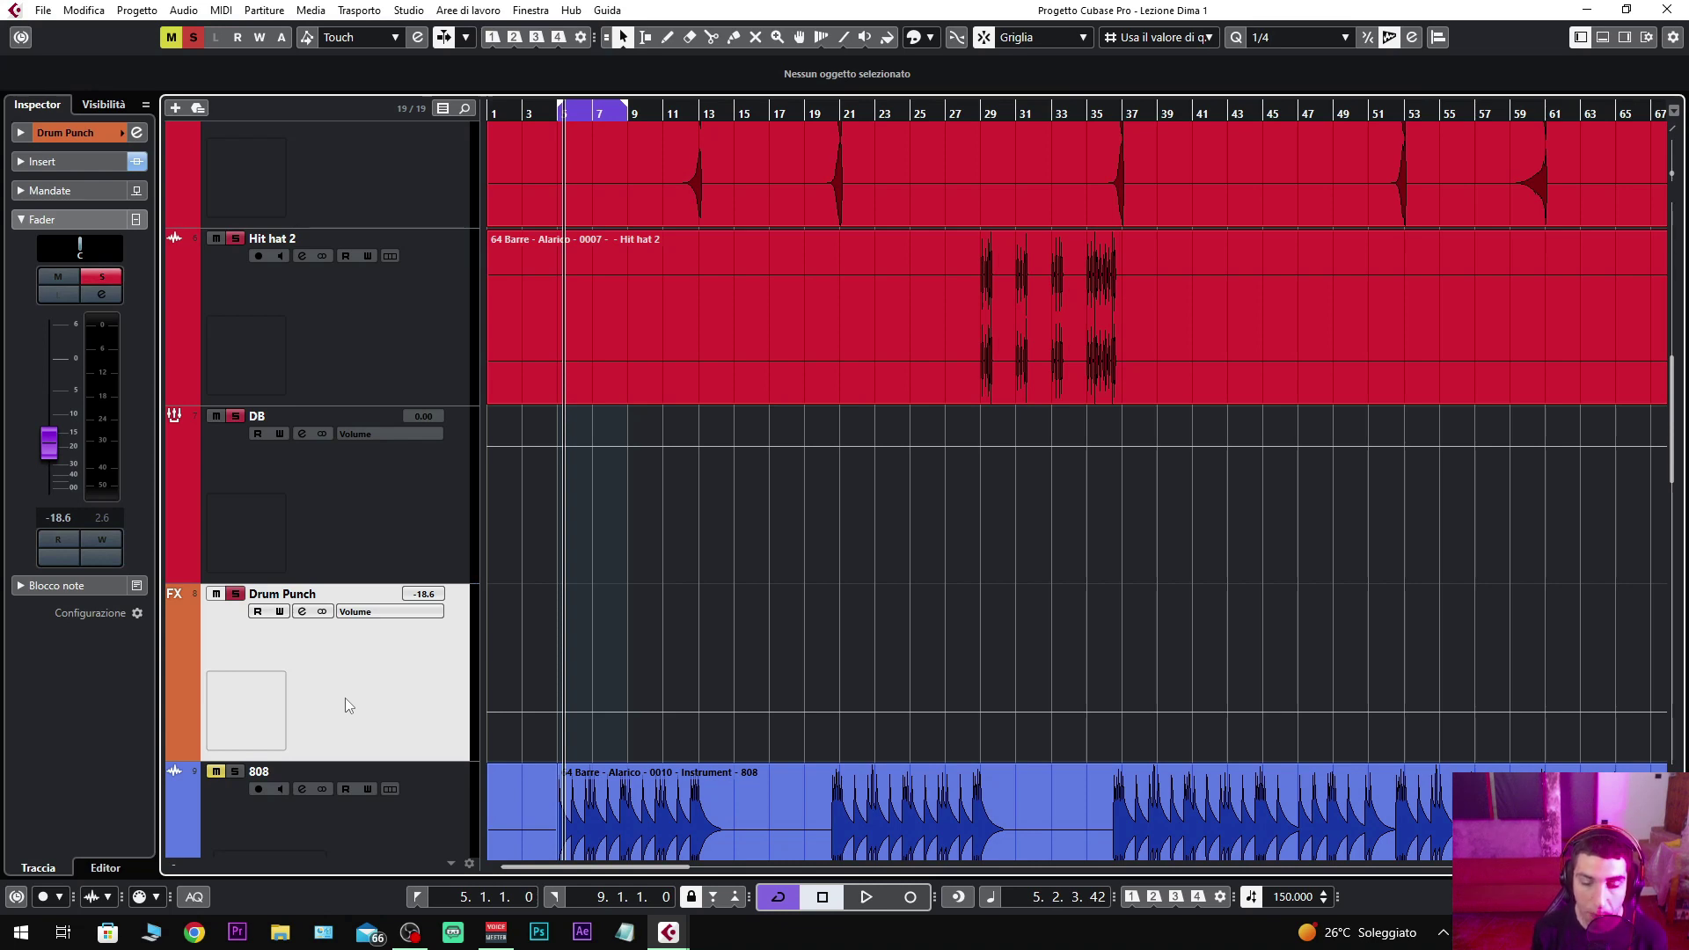
# Step: Open the Xtressor on Drum Punch and listen to the blended loop with ratios of 1:1, 2:1, 3:1 and 4:1
pyautogui.click(75, 162)
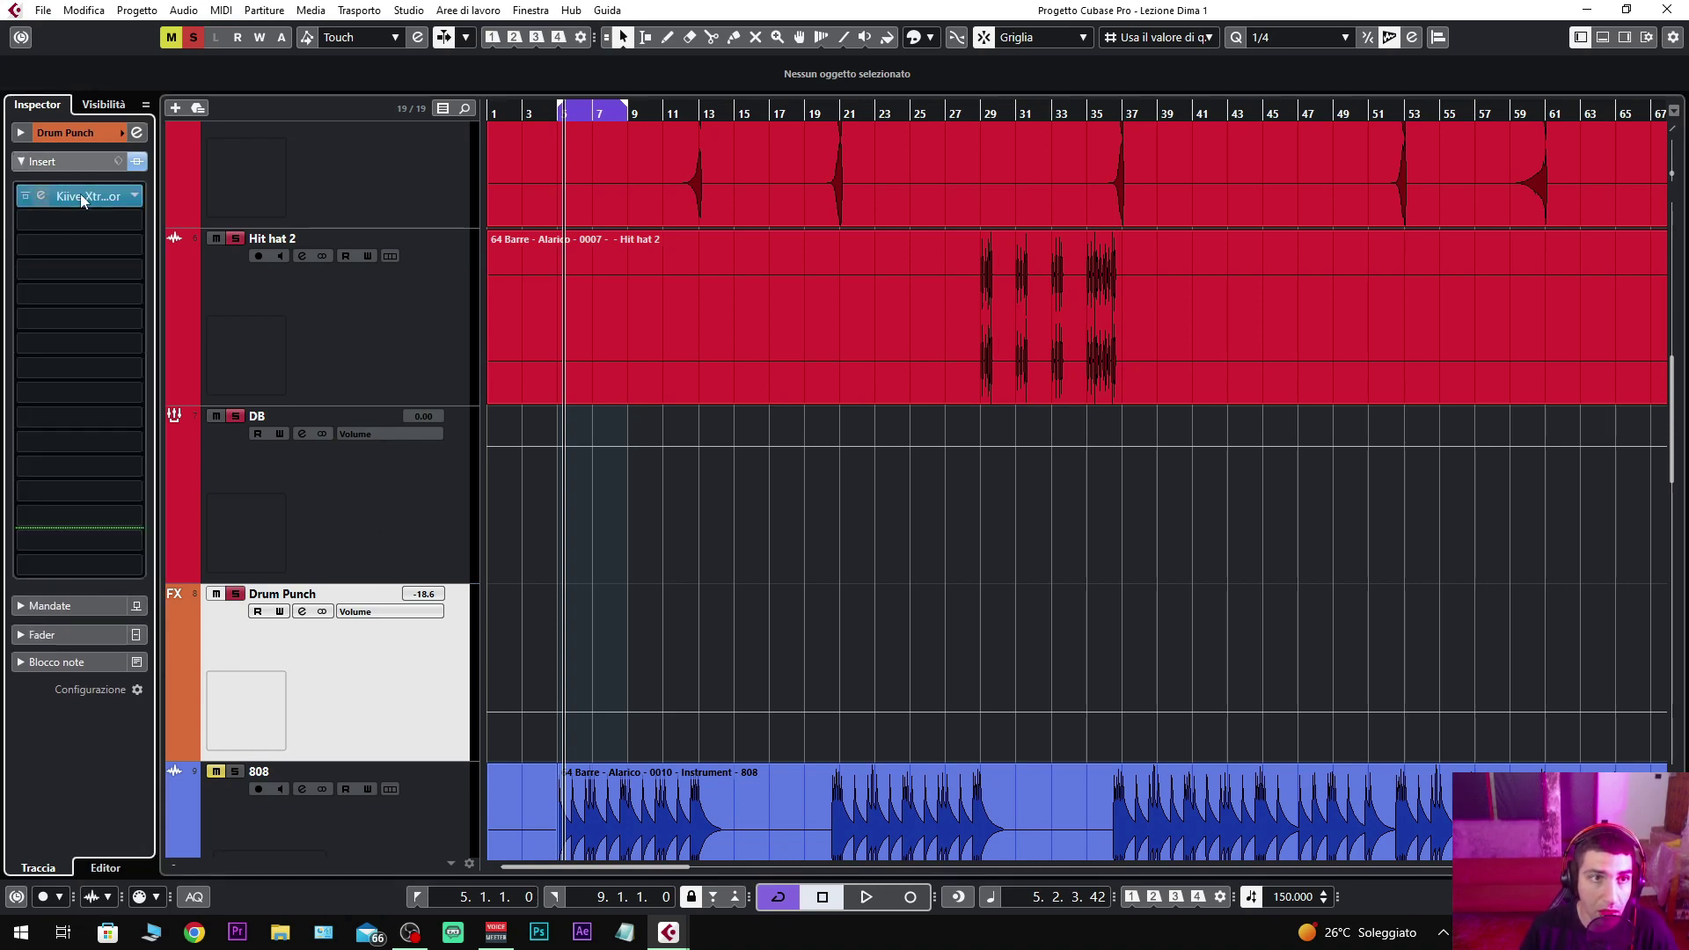
pyautogui.click(80, 195)
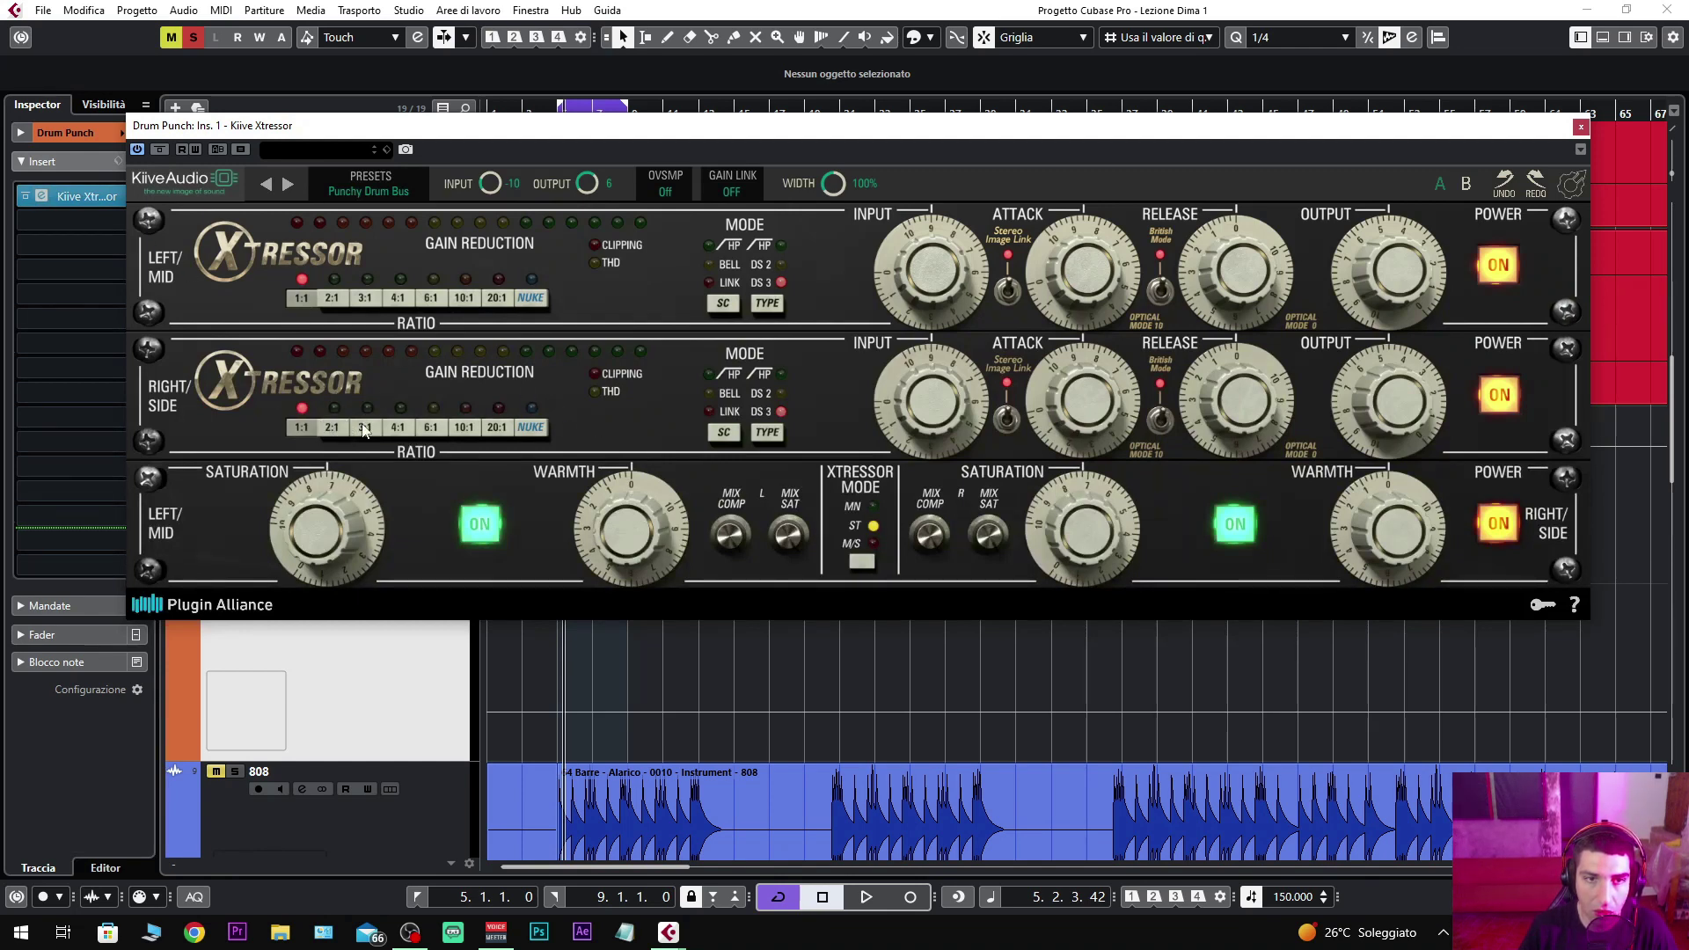
pyautogui.press('space')
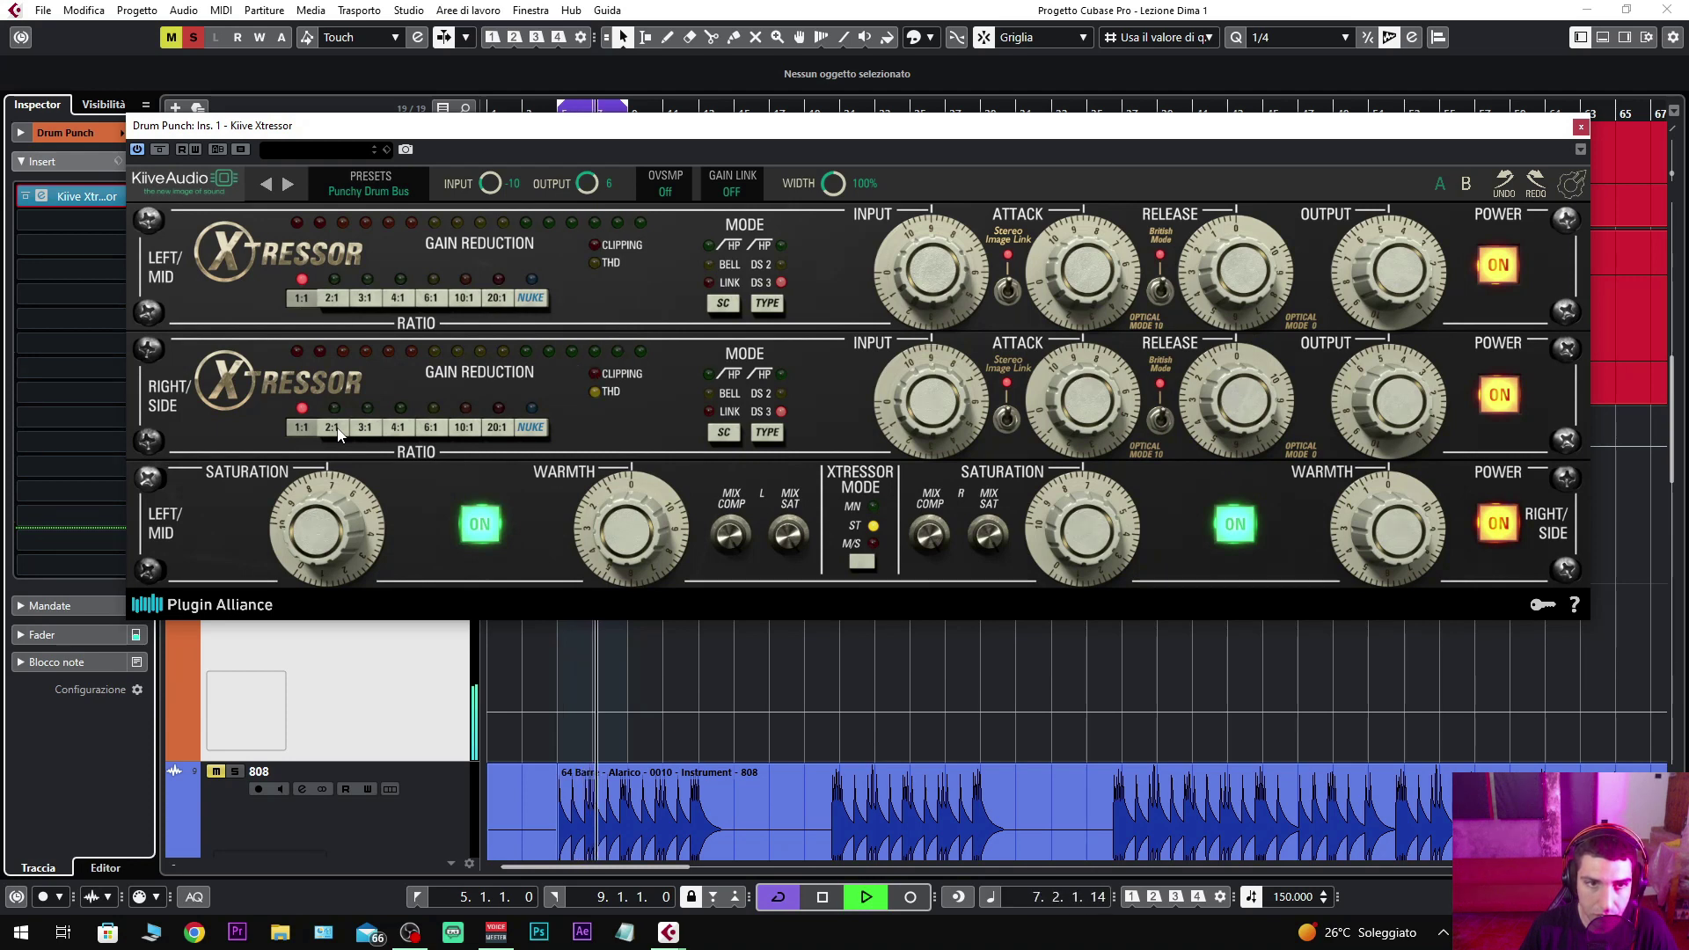
pyautogui.click(334, 427)
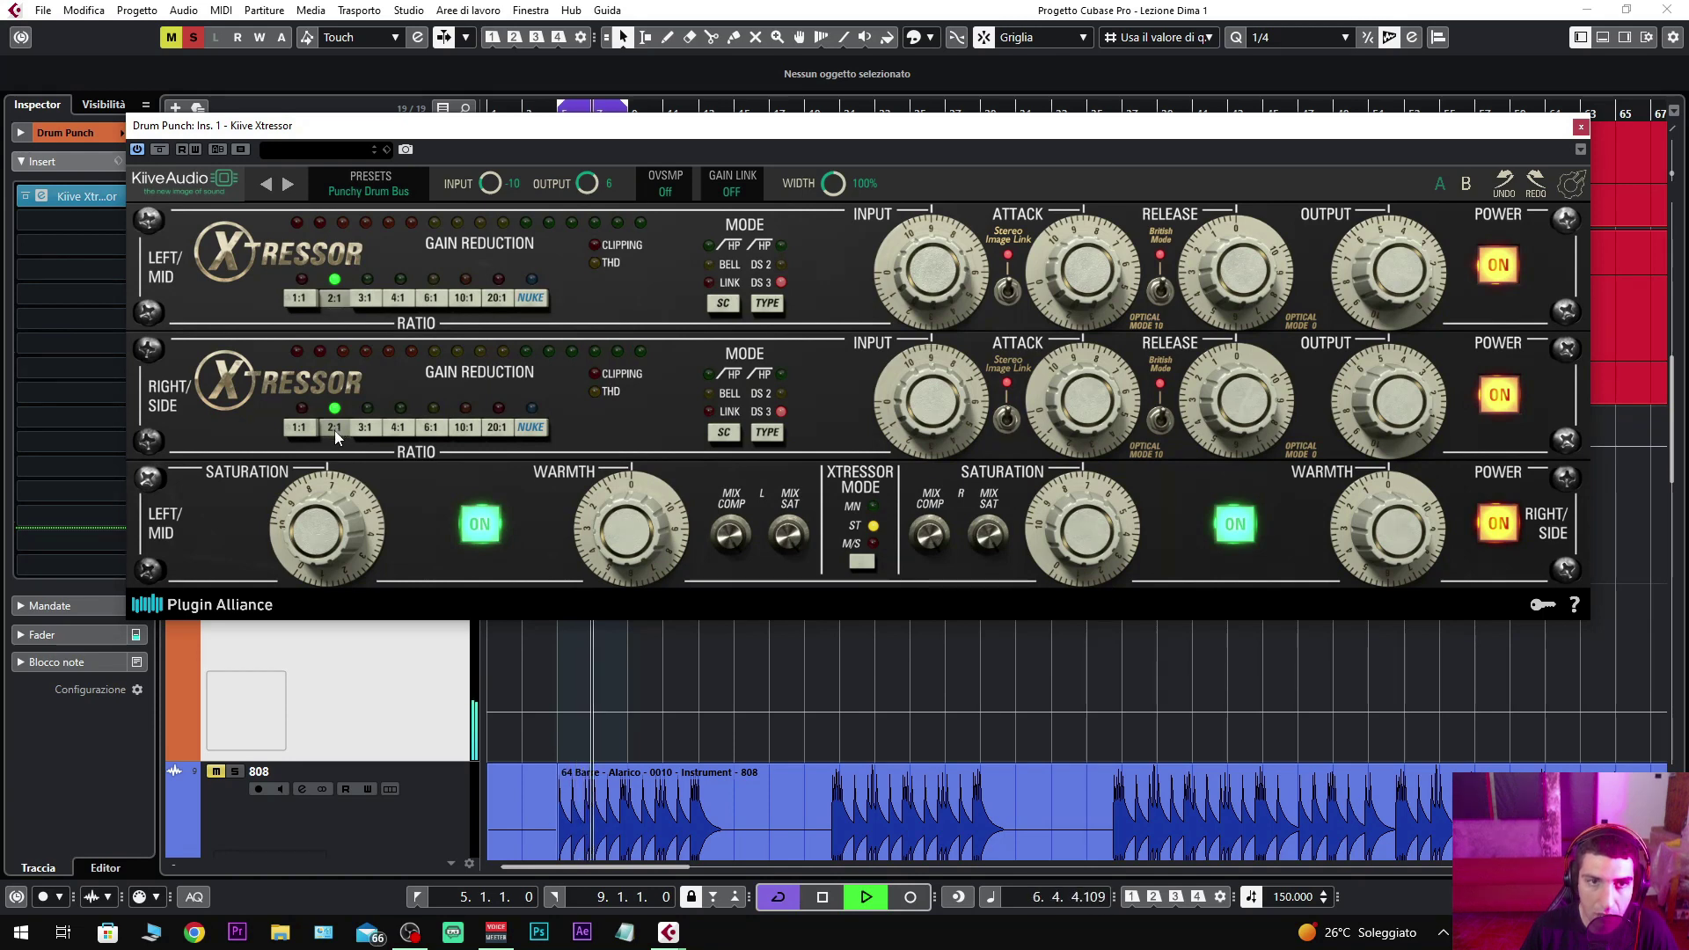
pyautogui.click(363, 429)
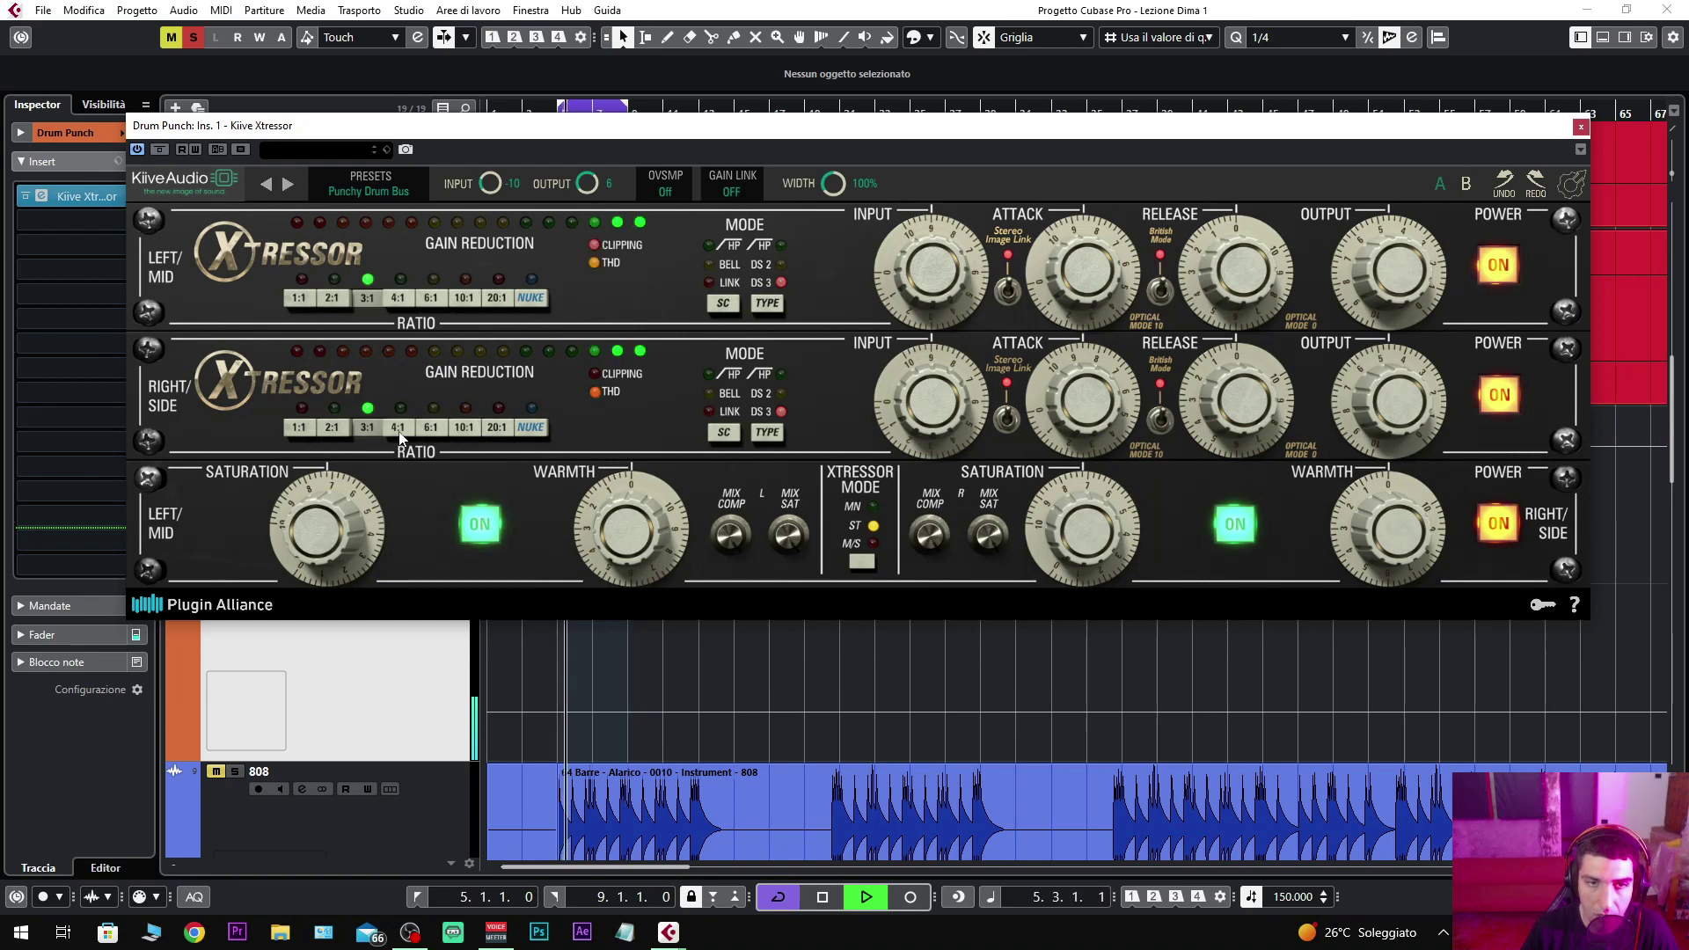
pyautogui.click(400, 428)
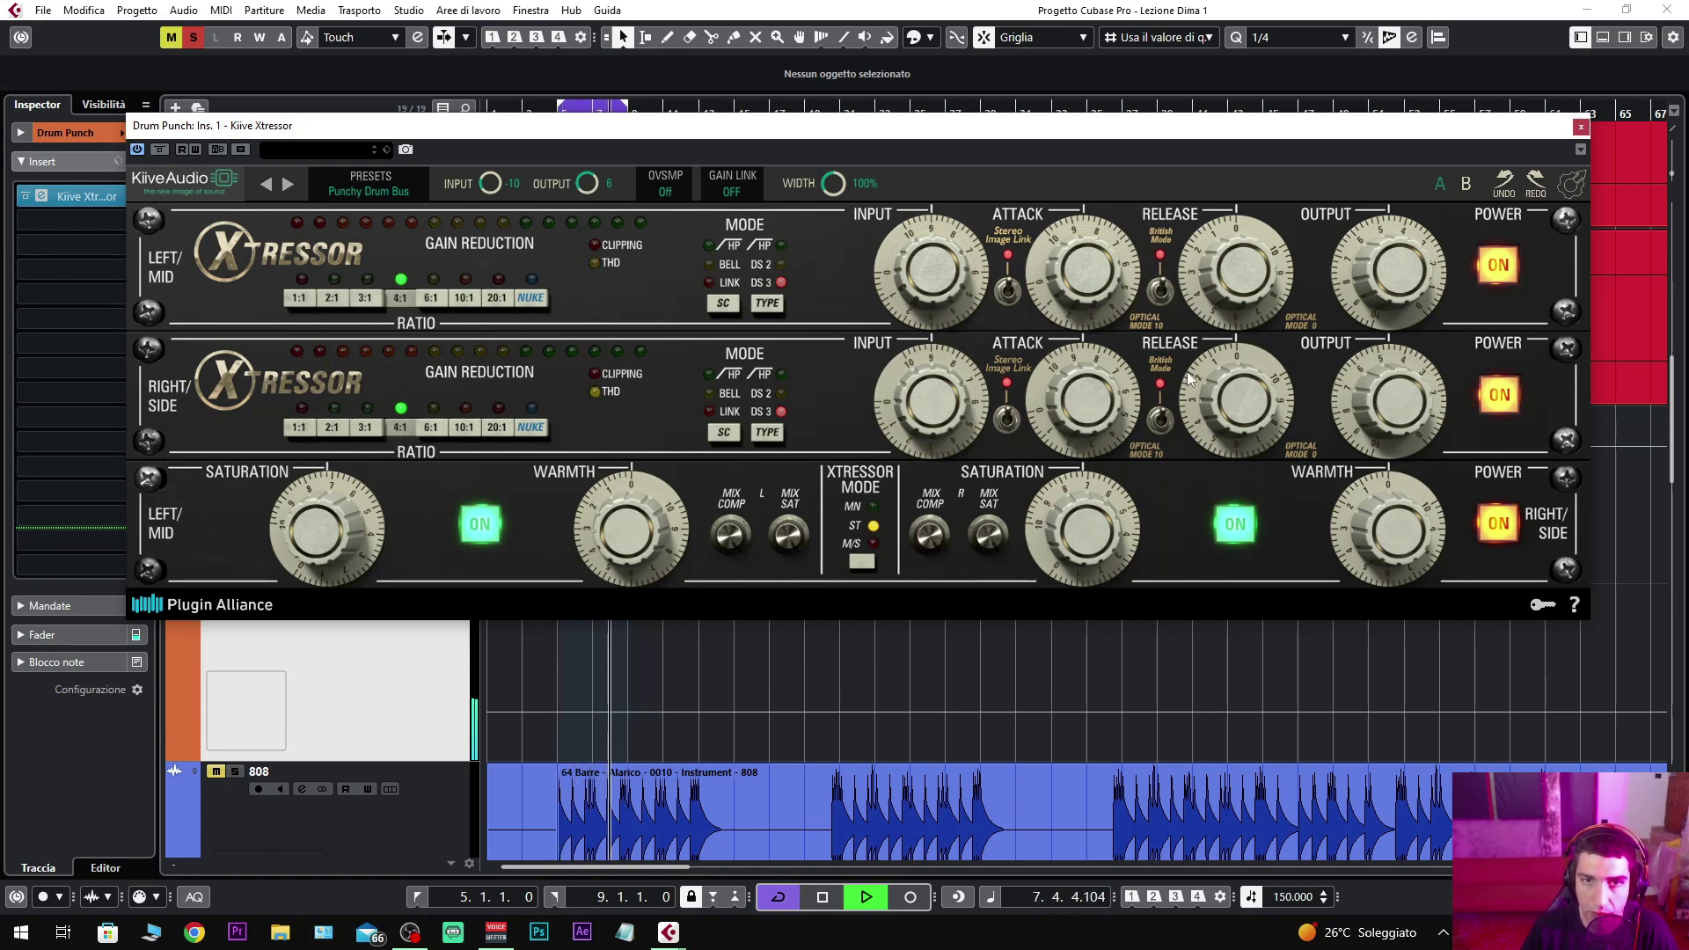
pyautogui.press('space')
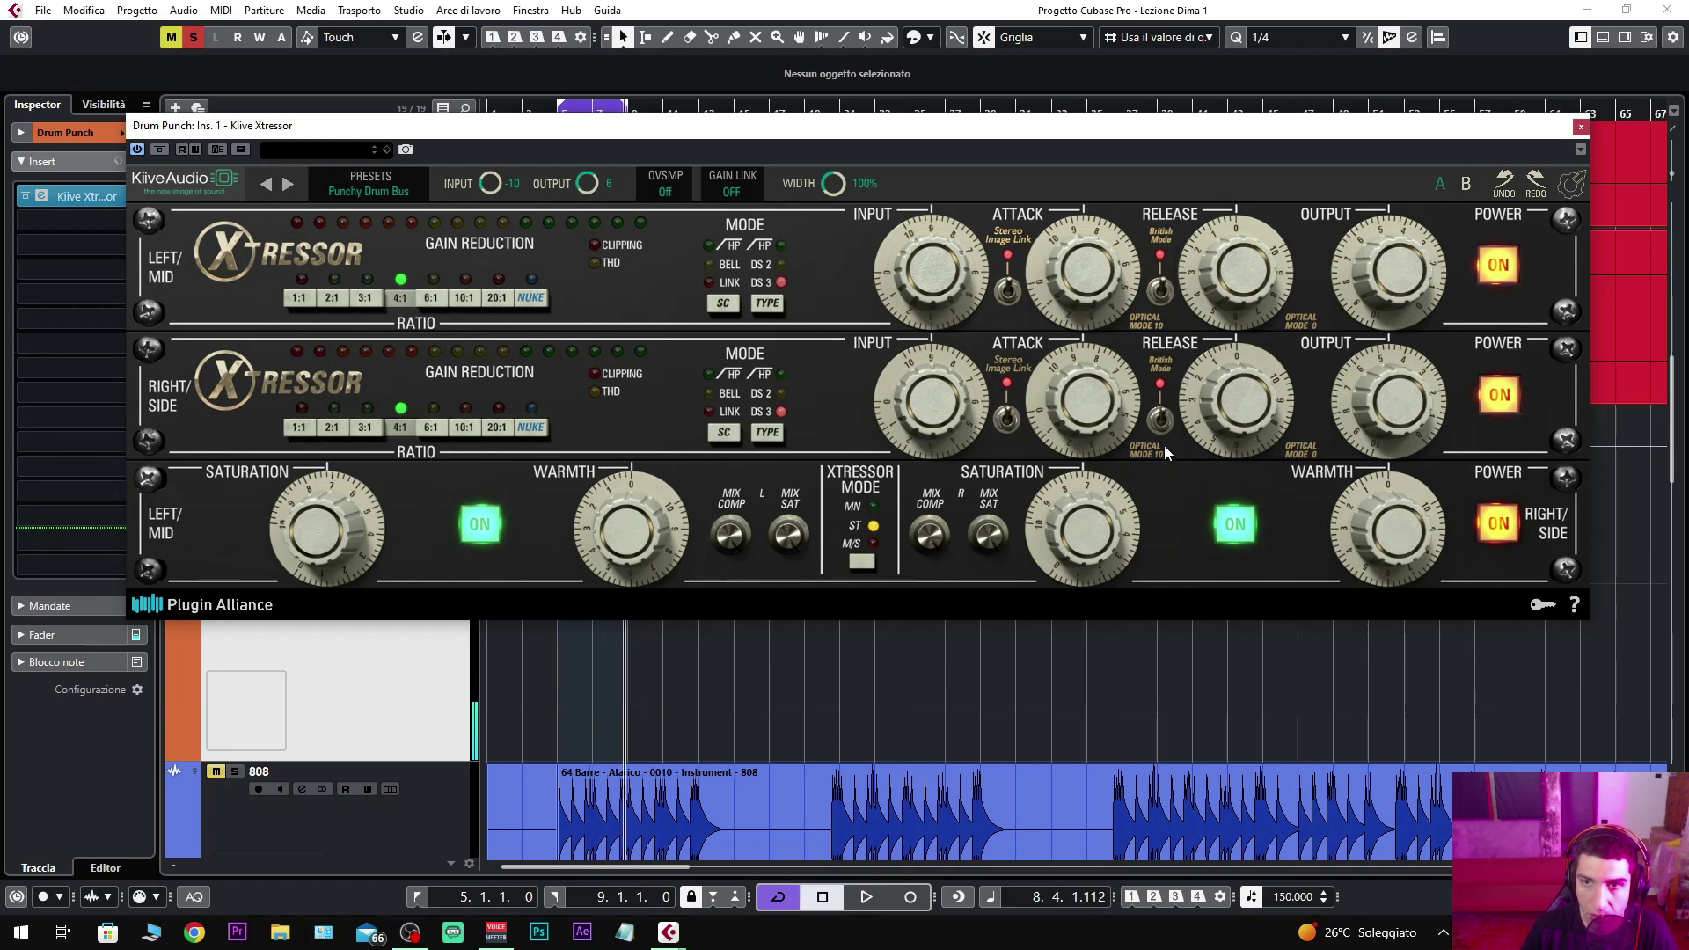
# Step: Compare the blended loop at 4:1 with British Mode off and on, leaving it off on both channels
pyautogui.click(1161, 418)
pyautogui.press('space')
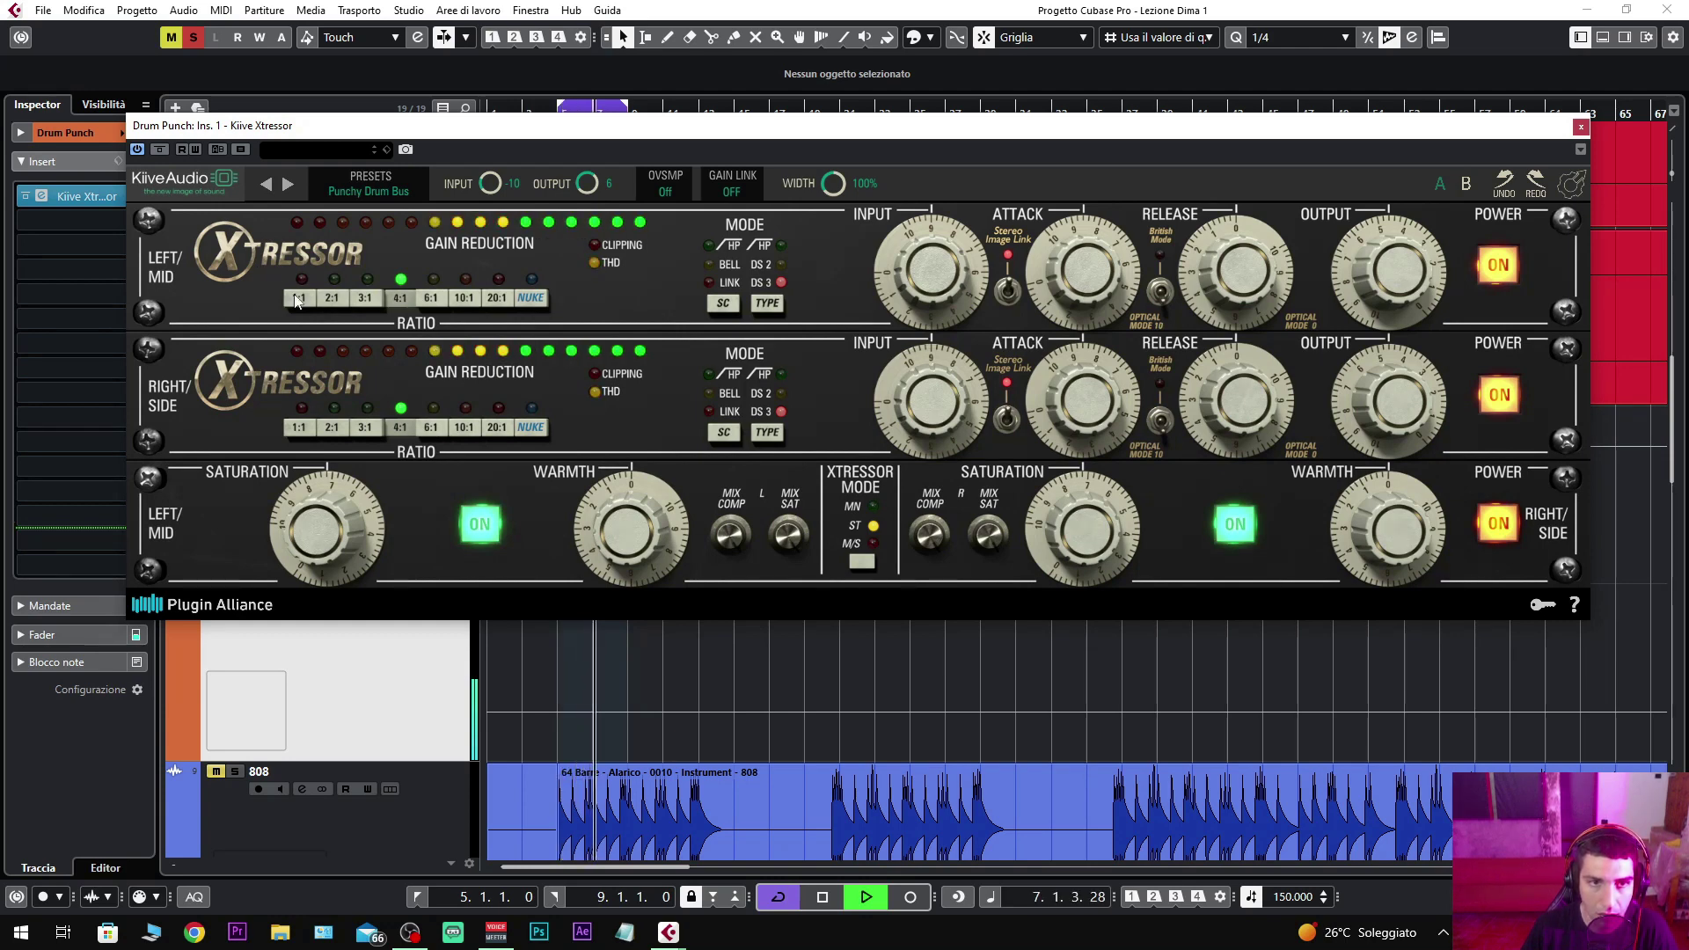
pyautogui.click(1161, 419)
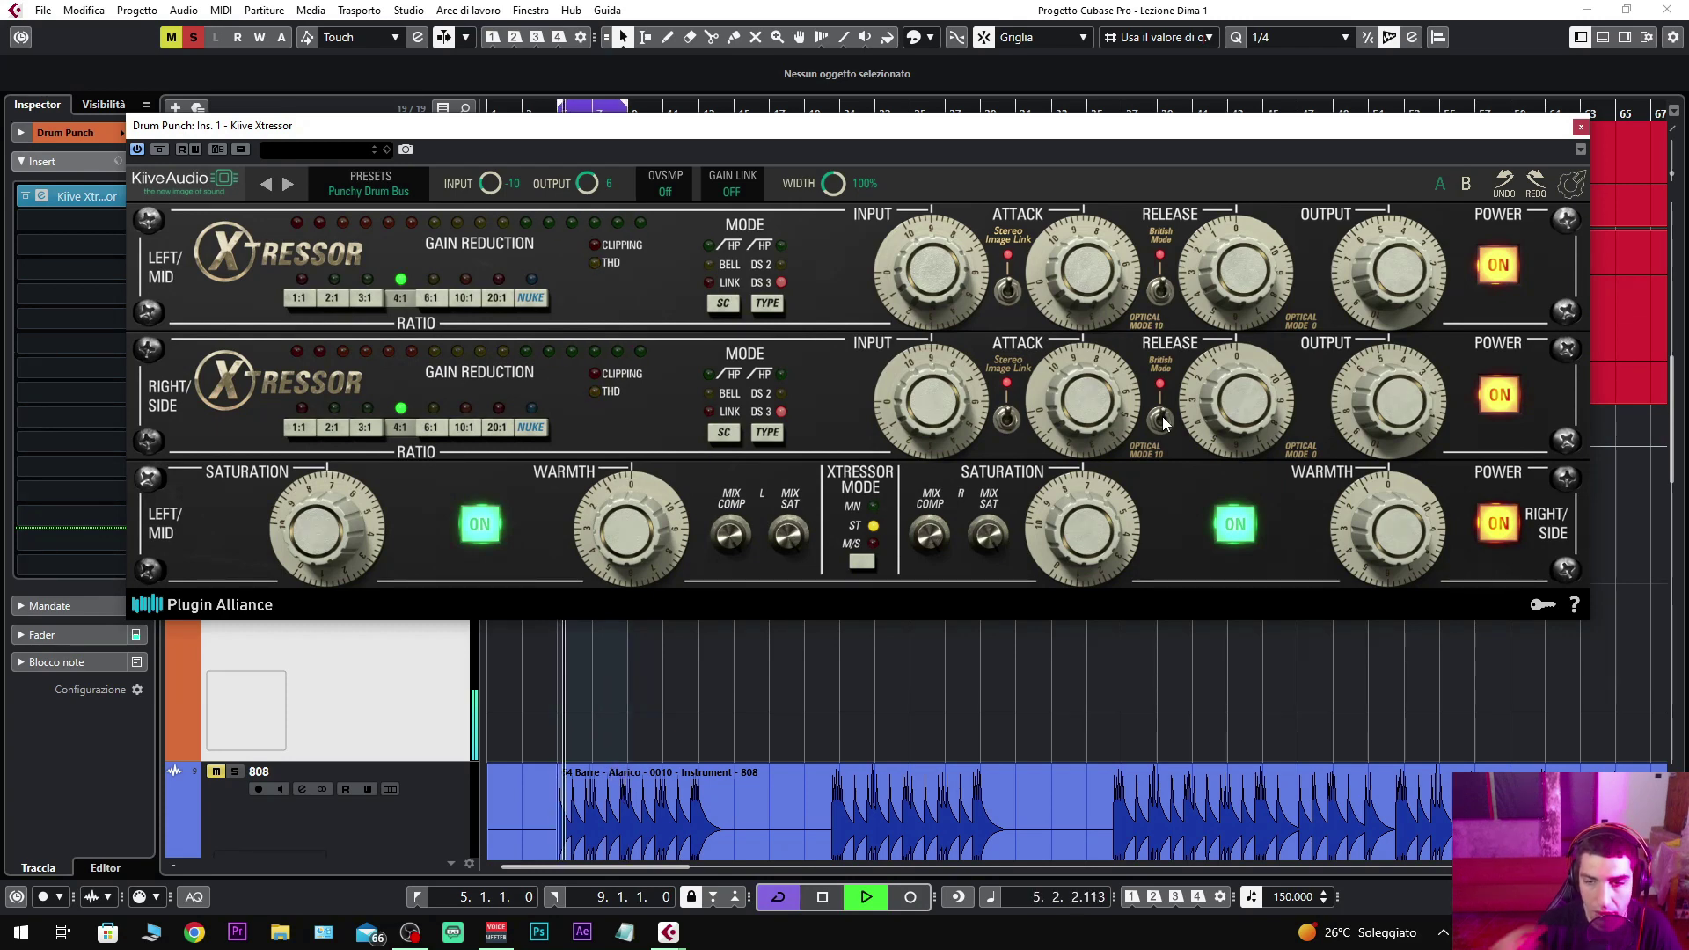
pyautogui.press('space')
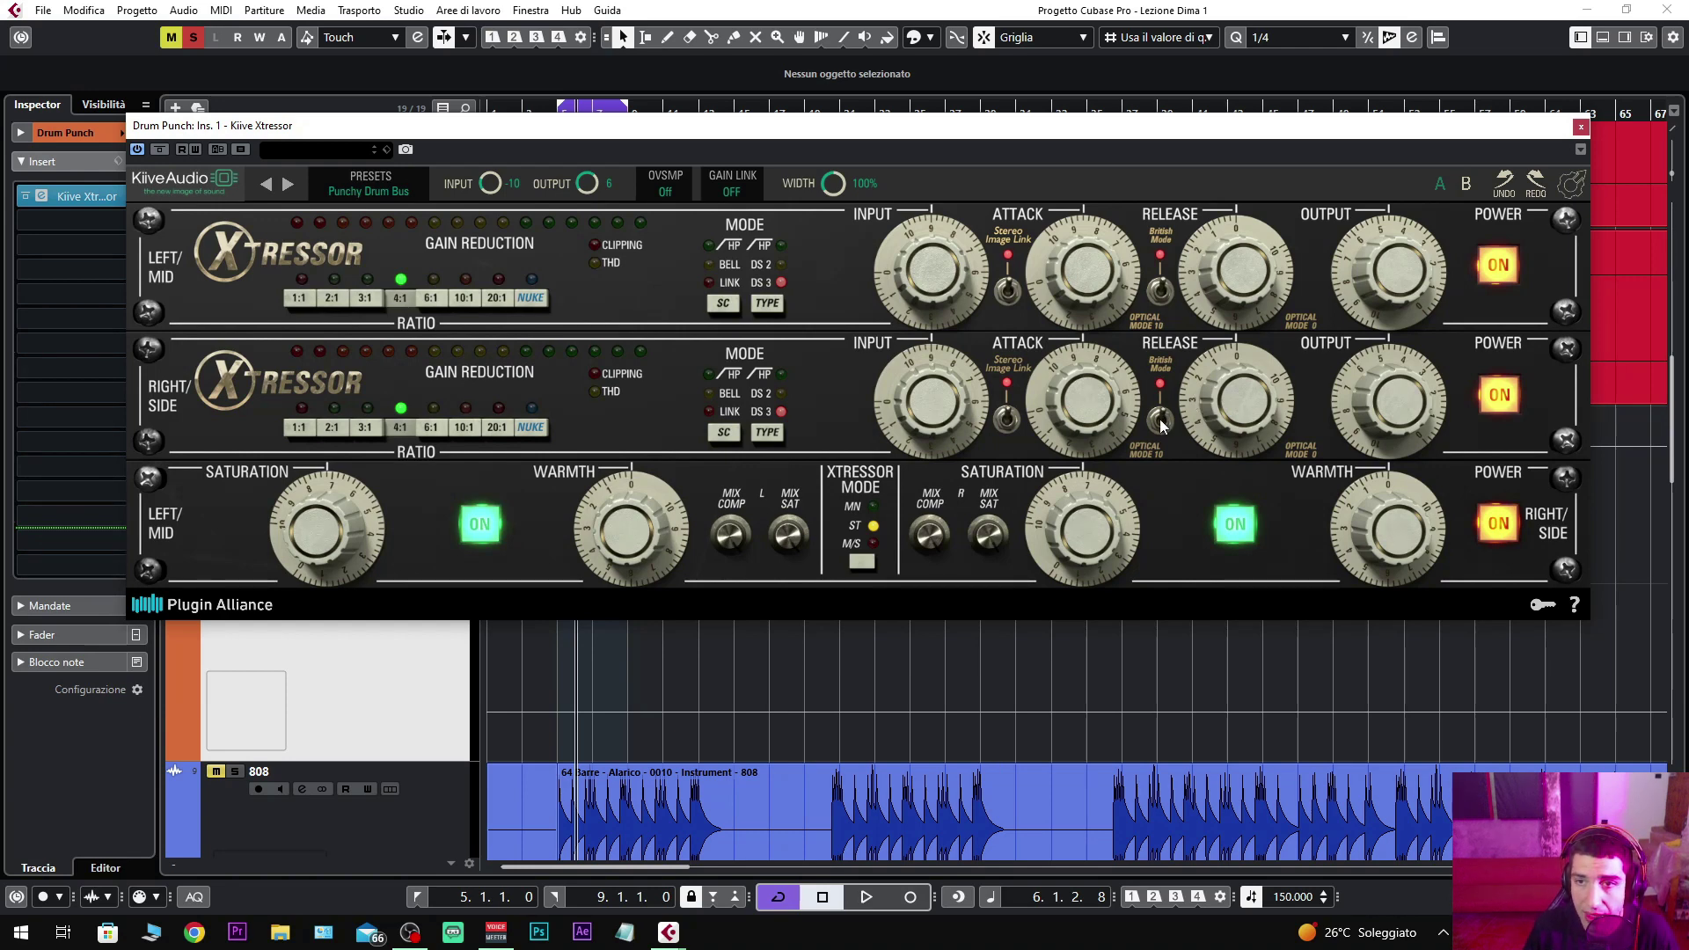
pyautogui.click(1161, 417)
pyautogui.press('space')
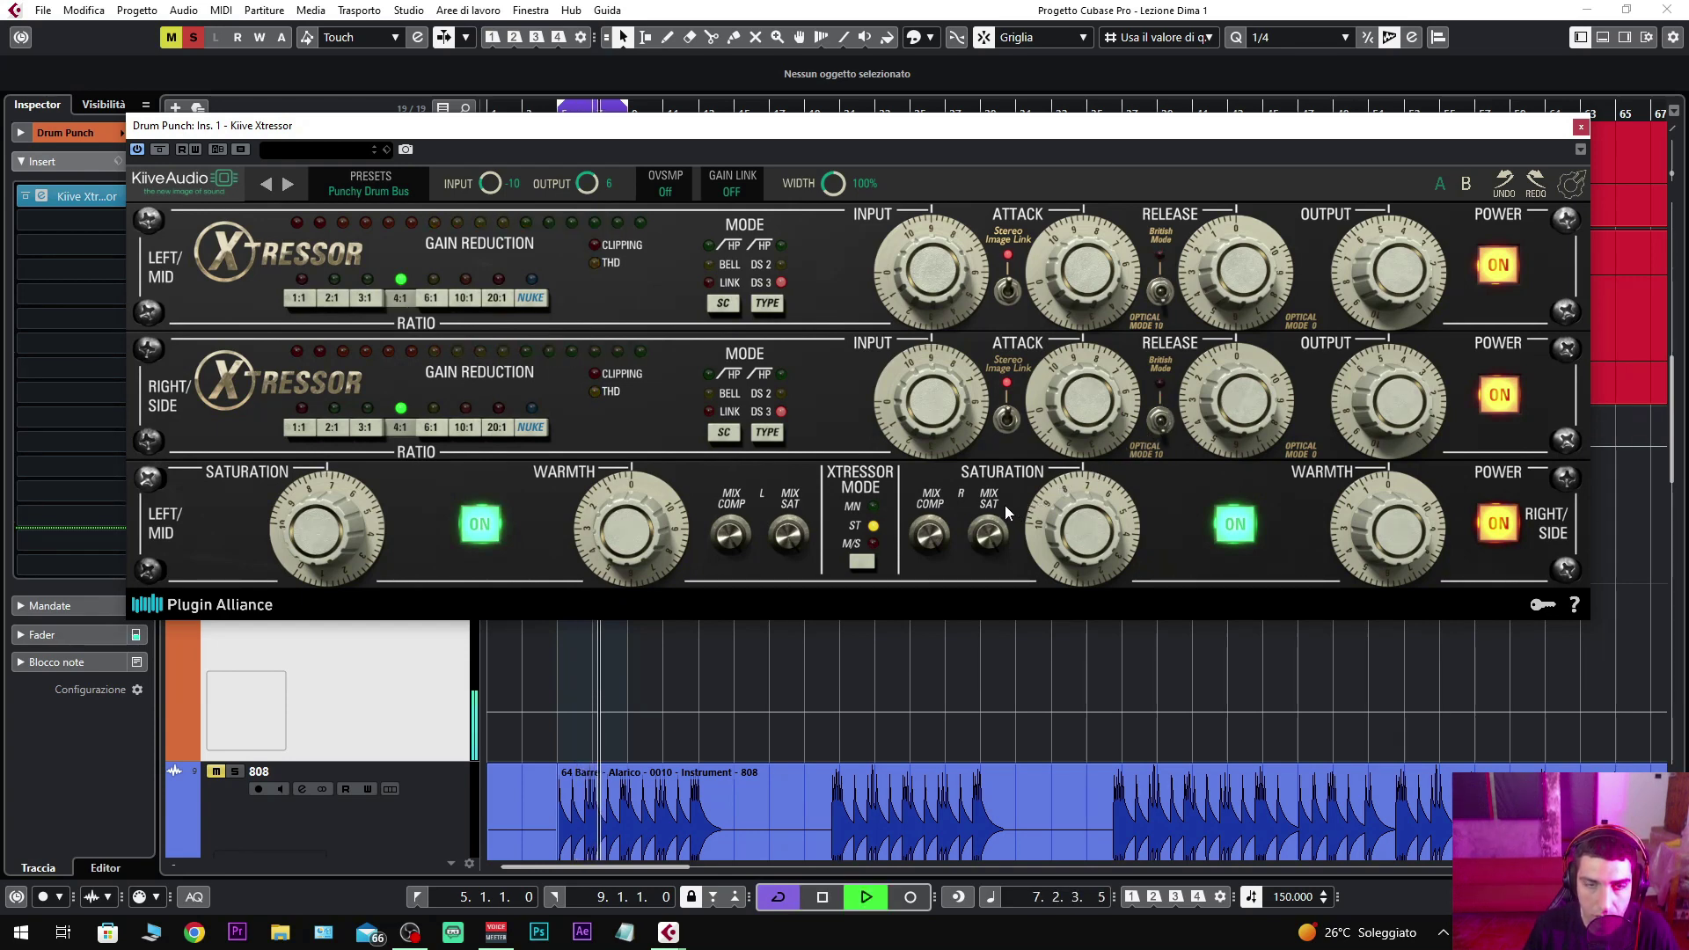
# Step: Solo the Sample track alongside the drums, set its volume to -0.44, listen, and take it out of solo
pyautogui.scroll(-3, 250, 725)
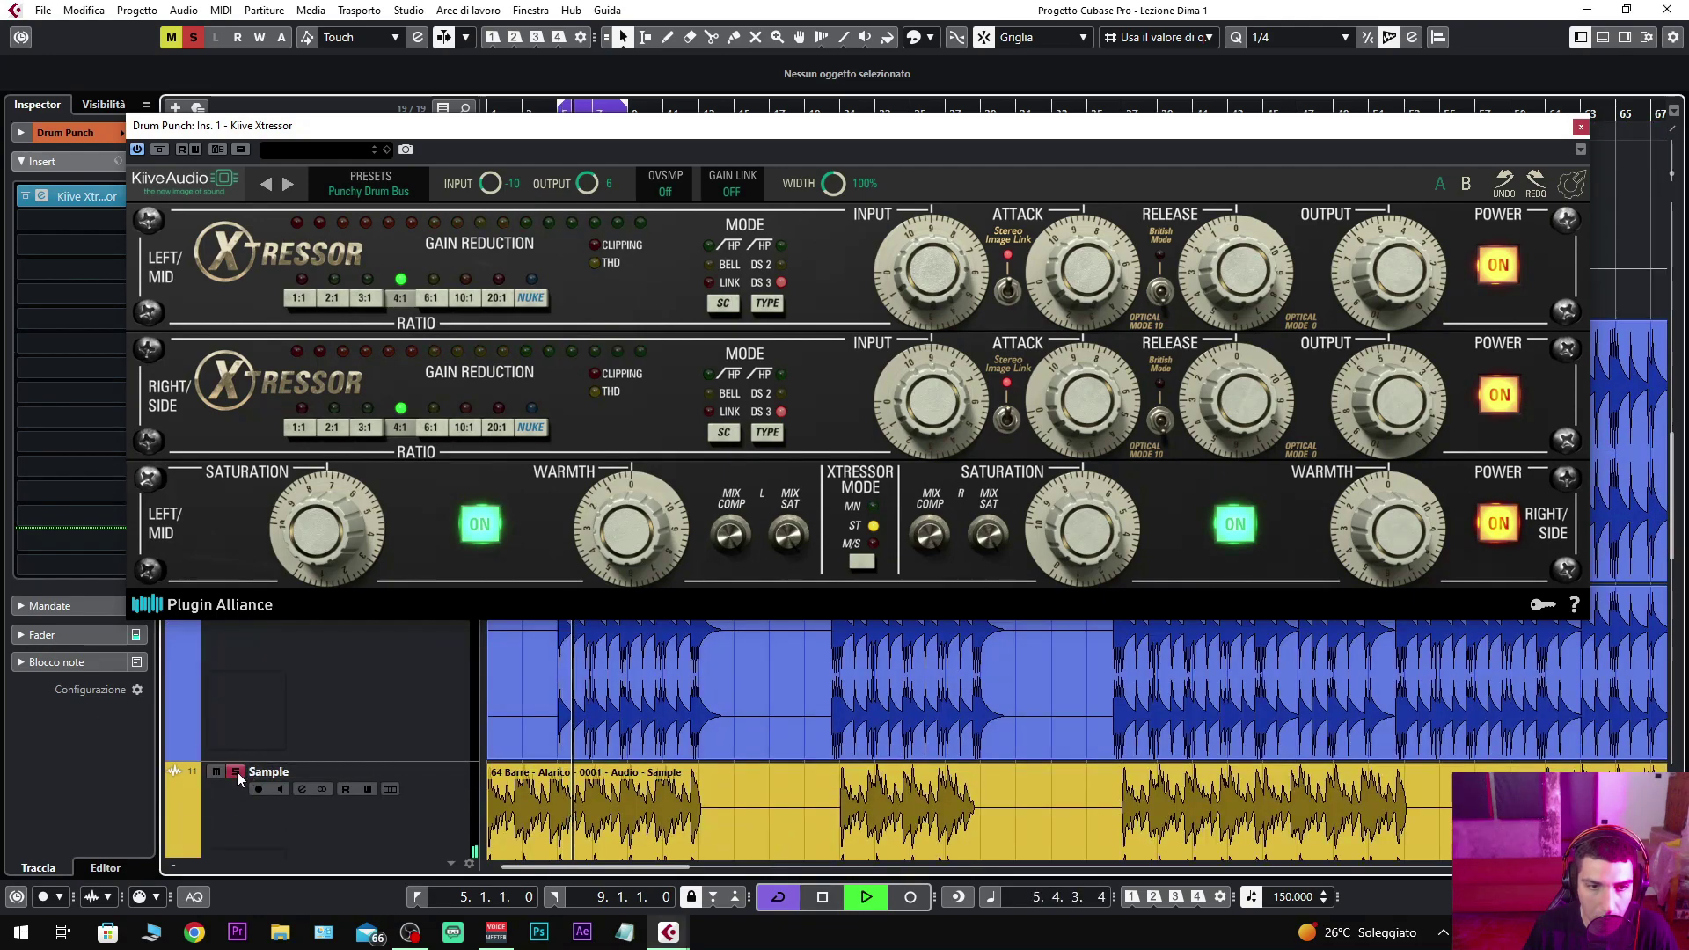
pyautogui.click(235, 772)
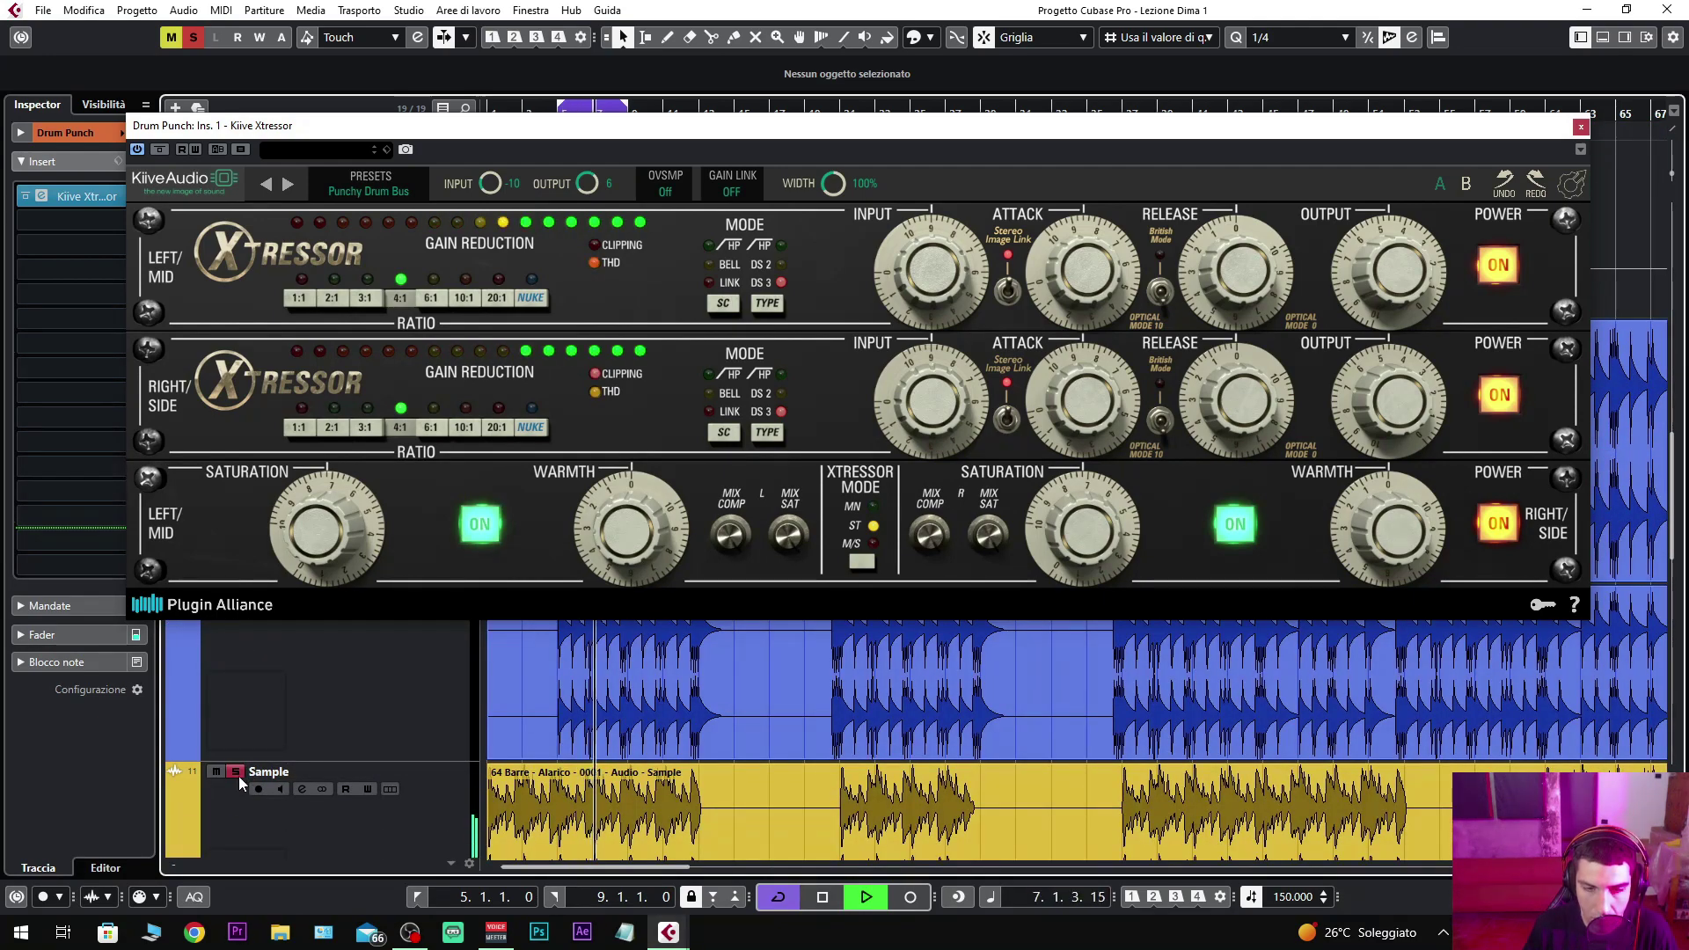
pyautogui.scroll(-2, 366, 780)
pyautogui.click(373, 771)
pyautogui.click(102, 751)
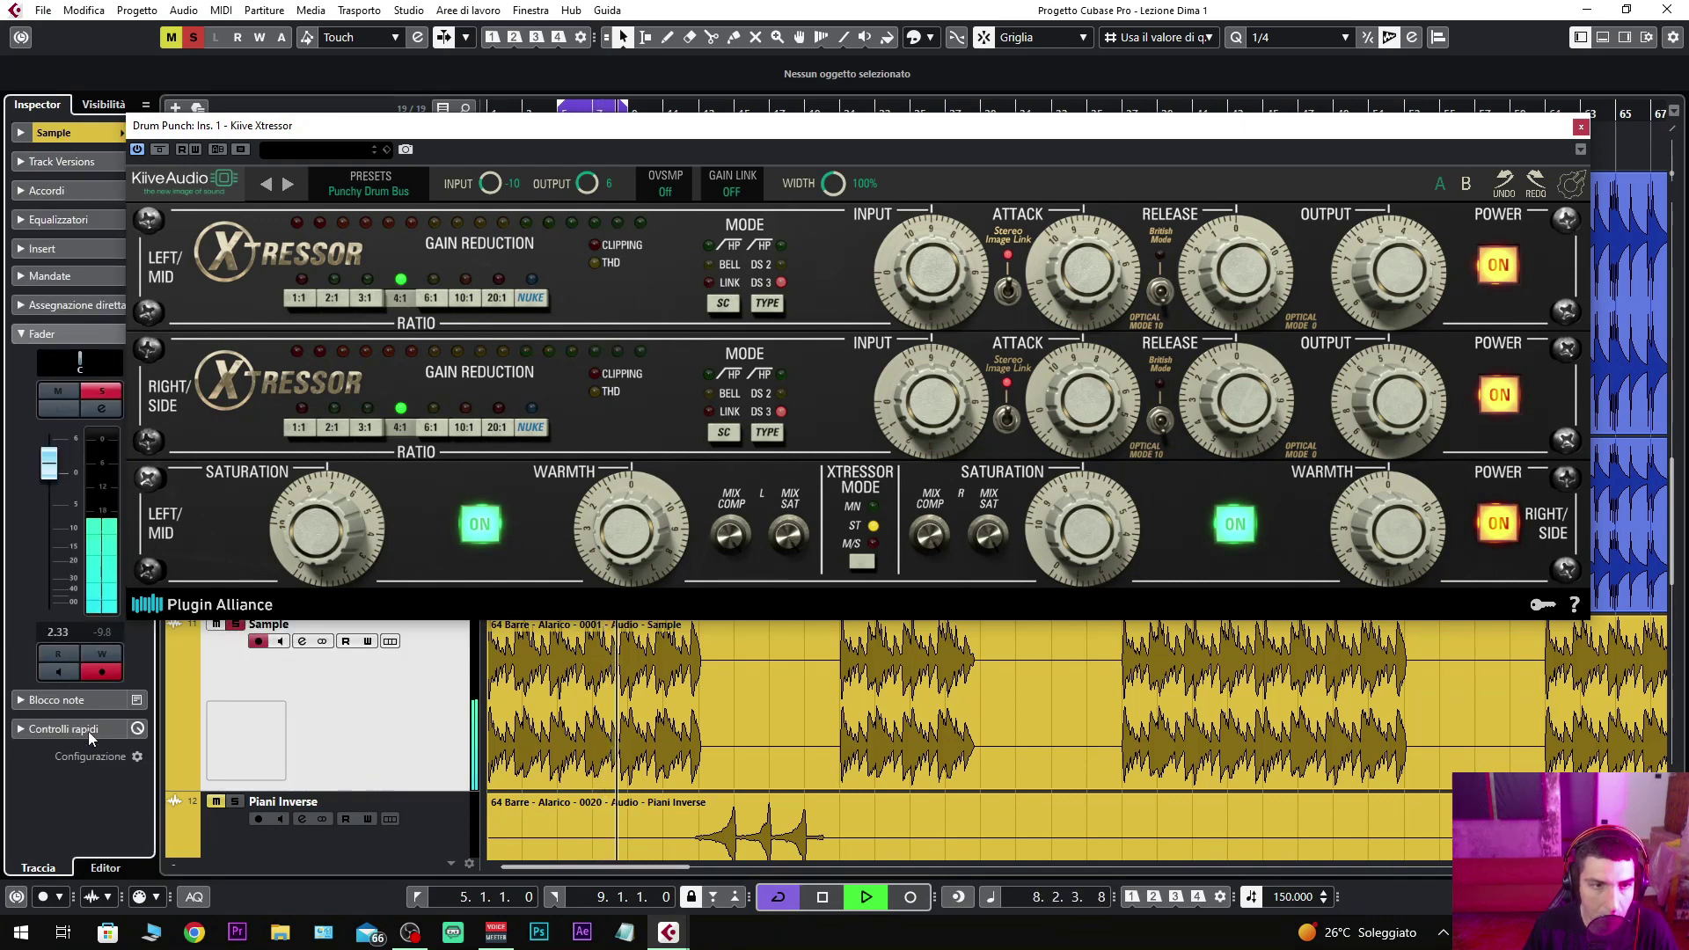
pyautogui.moveTo(52, 493); pyautogui.dragTo(53, 494)
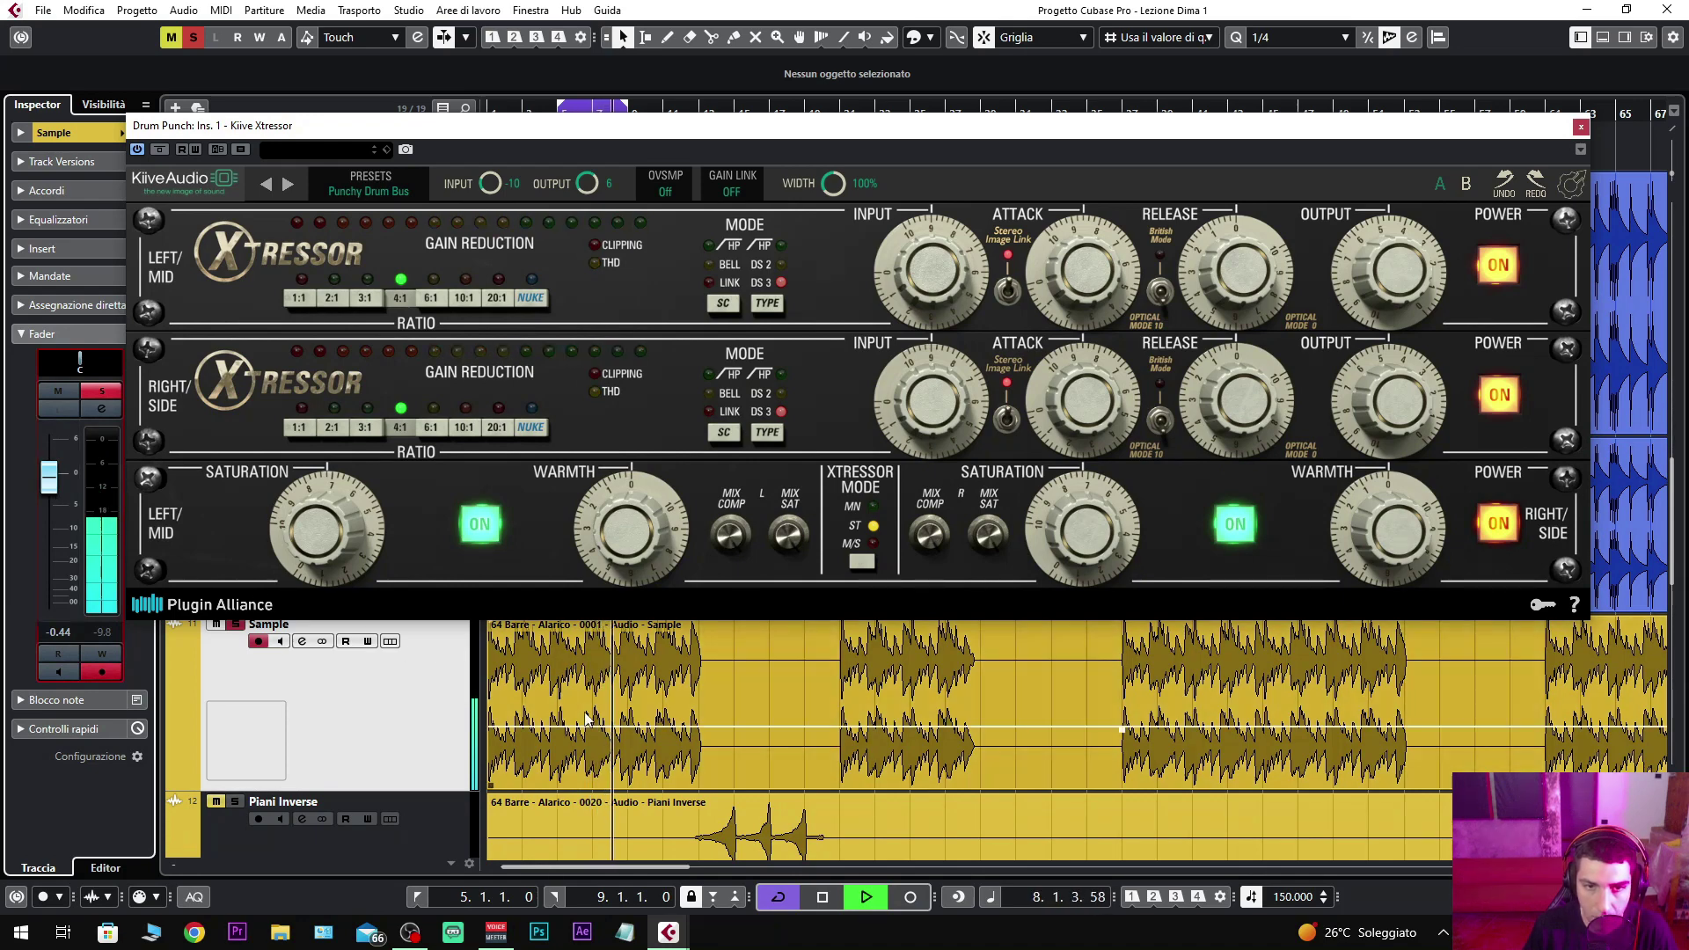
pyautogui.scroll(3, 366, 735)
pyautogui.scroll(5, 487, 763)
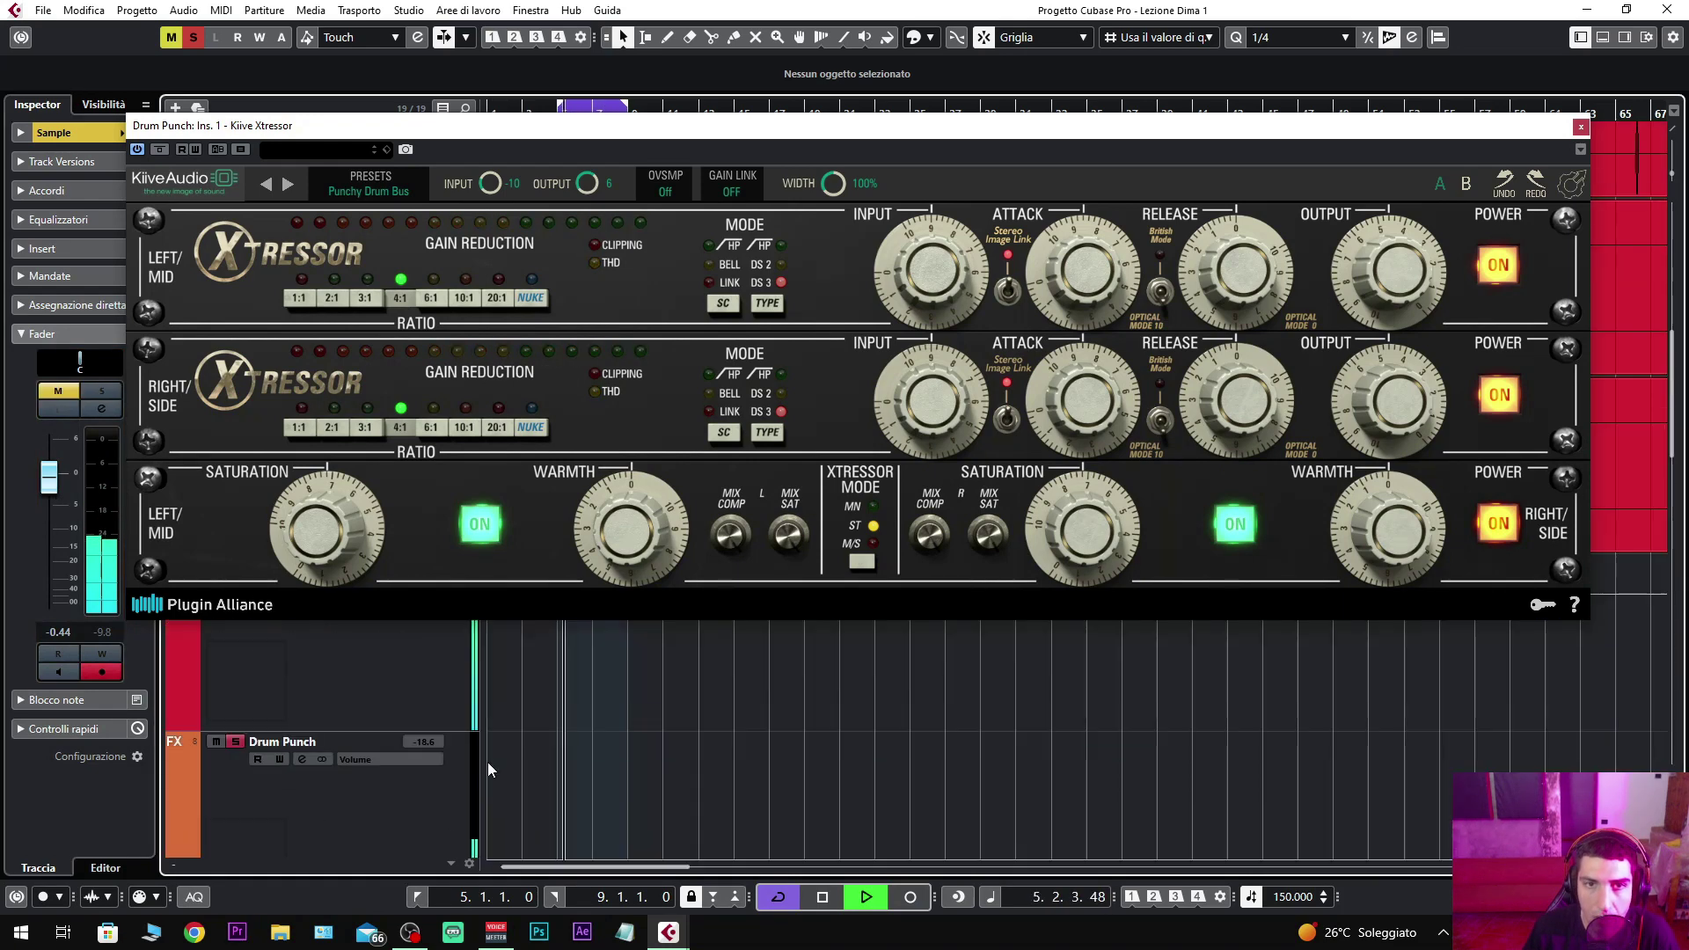
# Step: Close the Xtressor window and mute and unmute Drum Punch during playback to compare the drums with and without it
pyautogui.click(1581, 125)
pyautogui.scroll(-4, 410, 588)
pyautogui.click(213, 598)
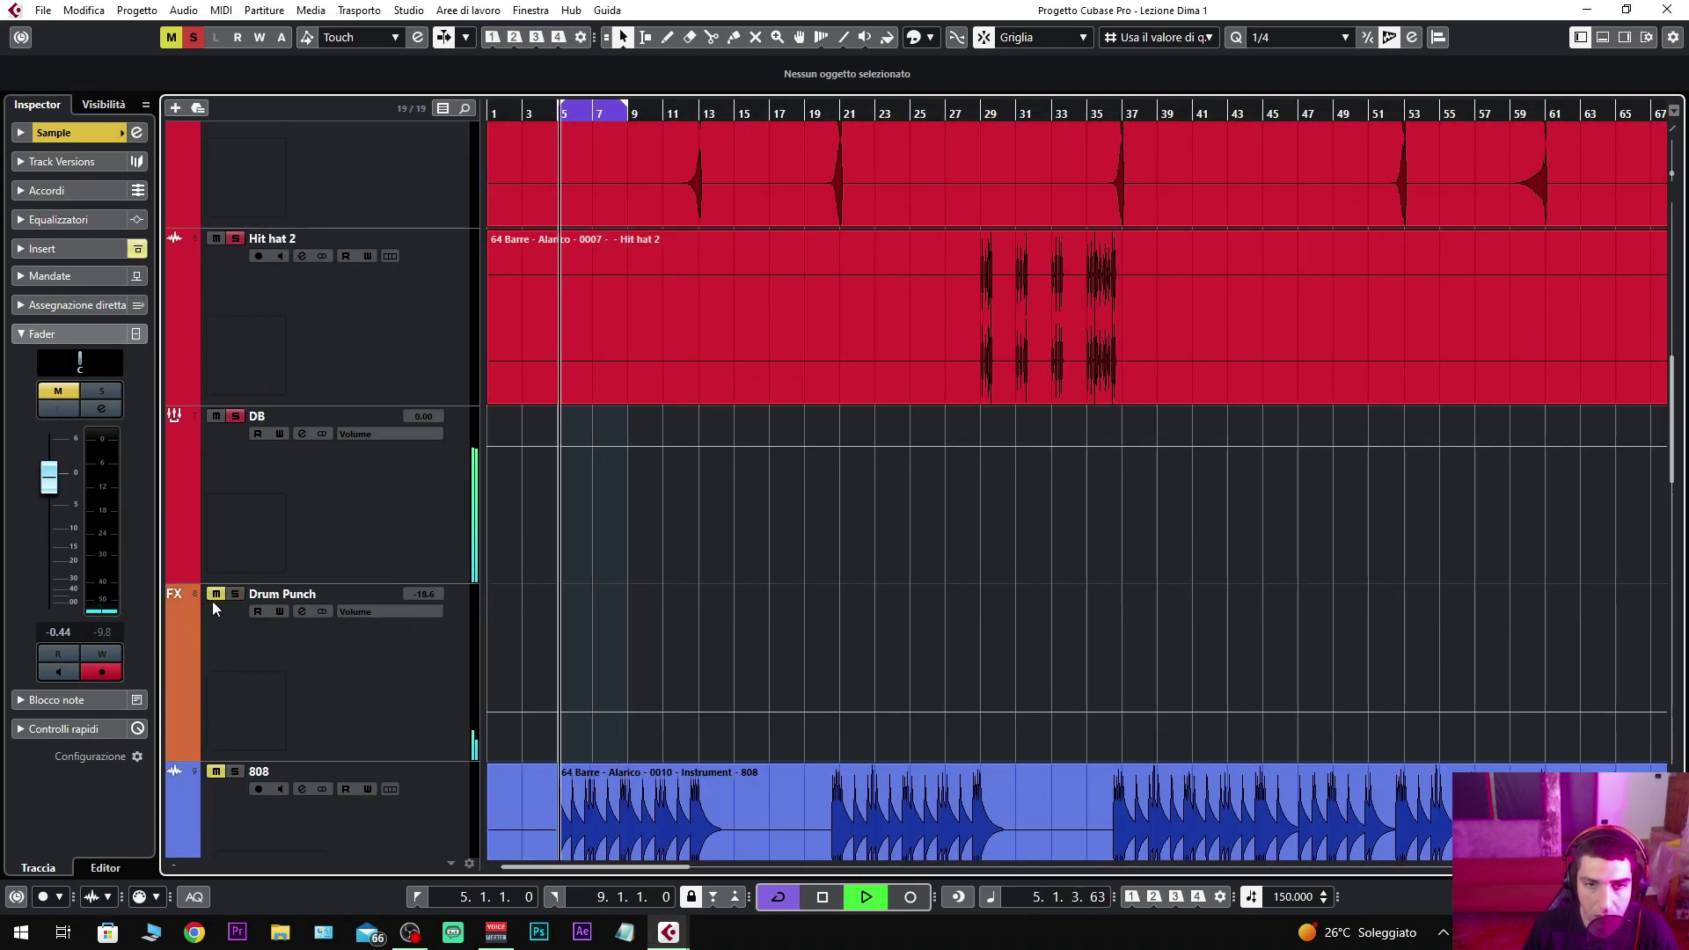
pyautogui.click(216, 594)
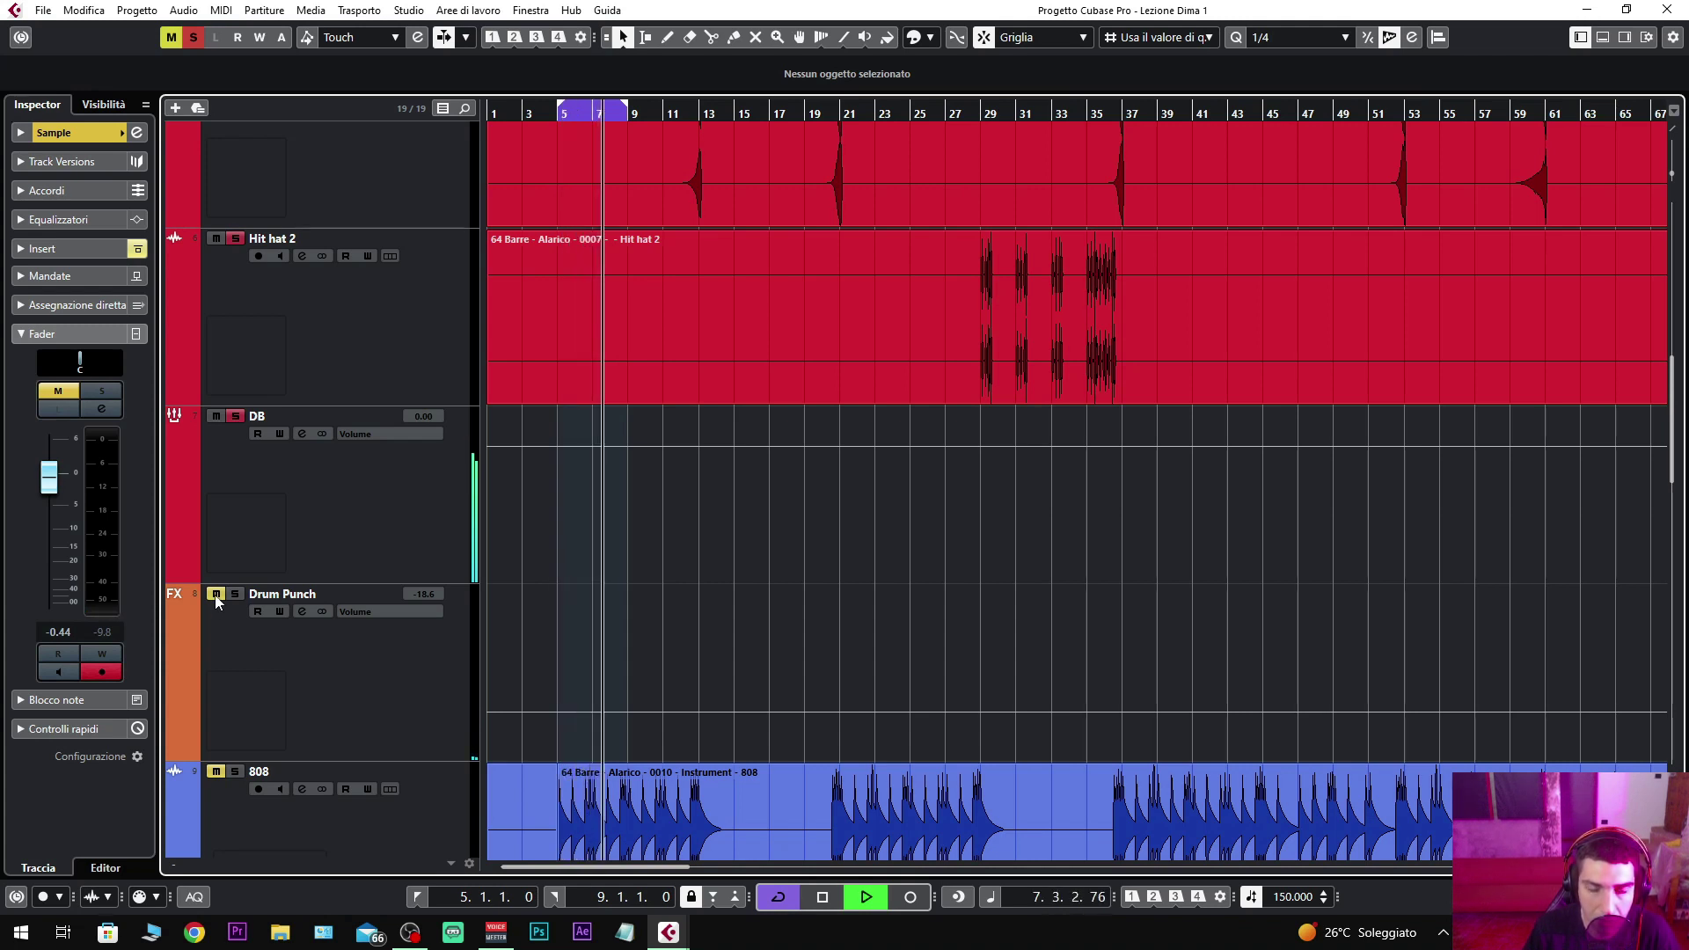
pyautogui.click(215, 595)
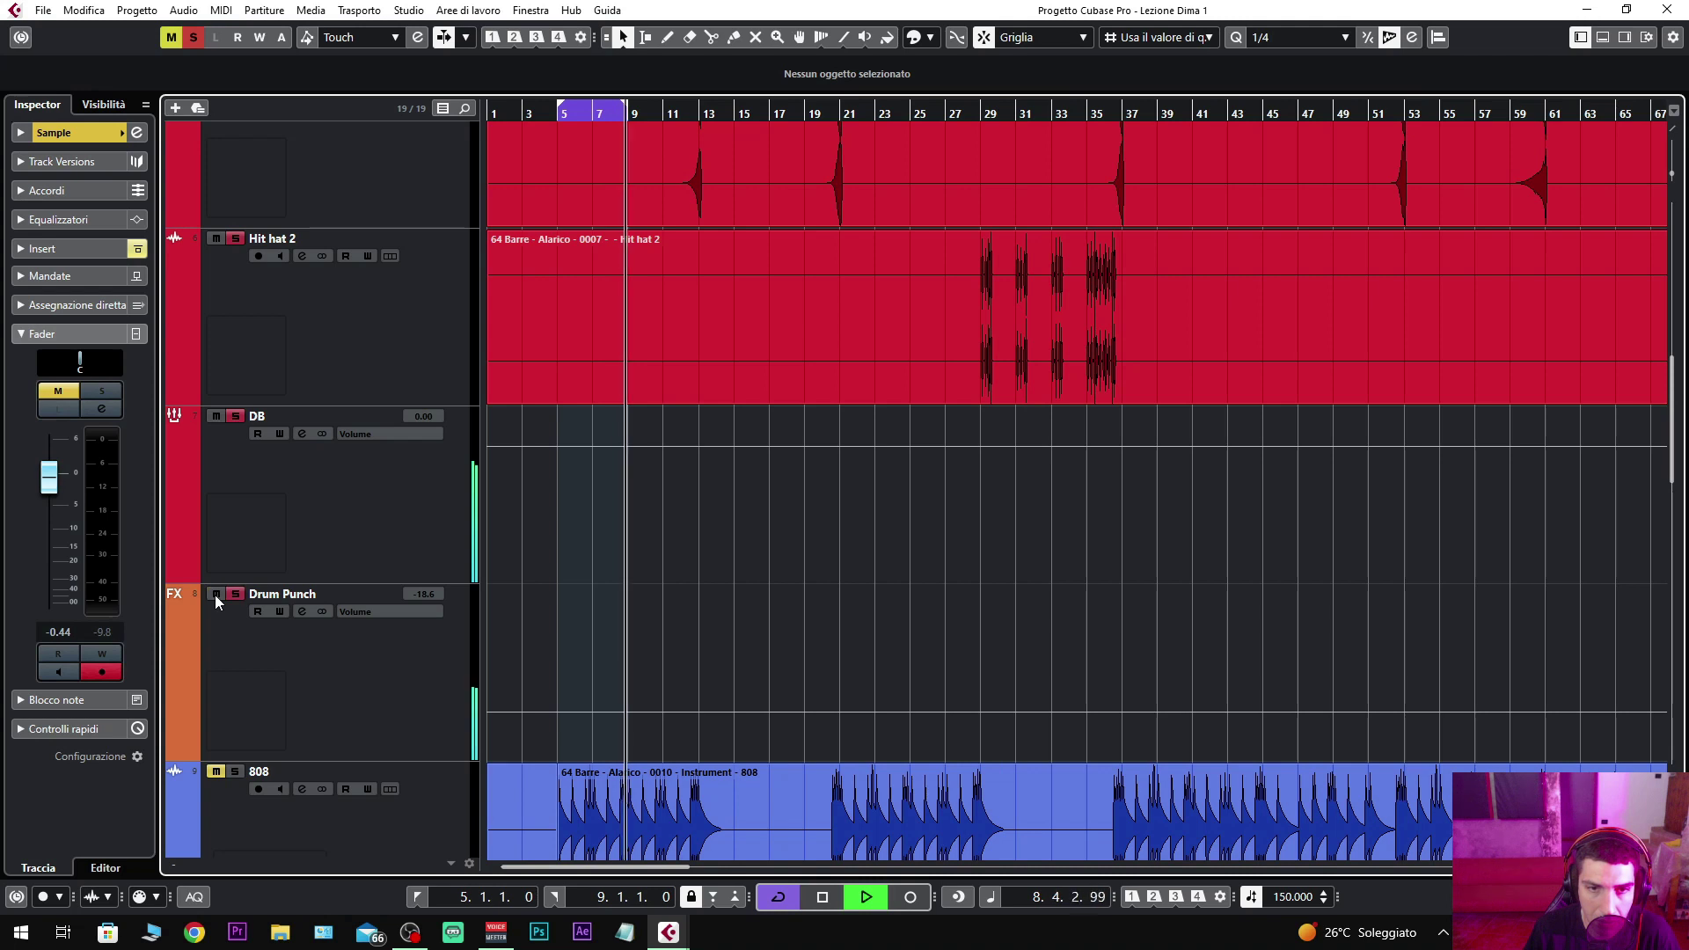
# Step: Switch British Mode on and set the ratio to 1:1 on both channels of the Drum Punch Xtressor, and listen to the loop
pyautogui.click(416, 695)
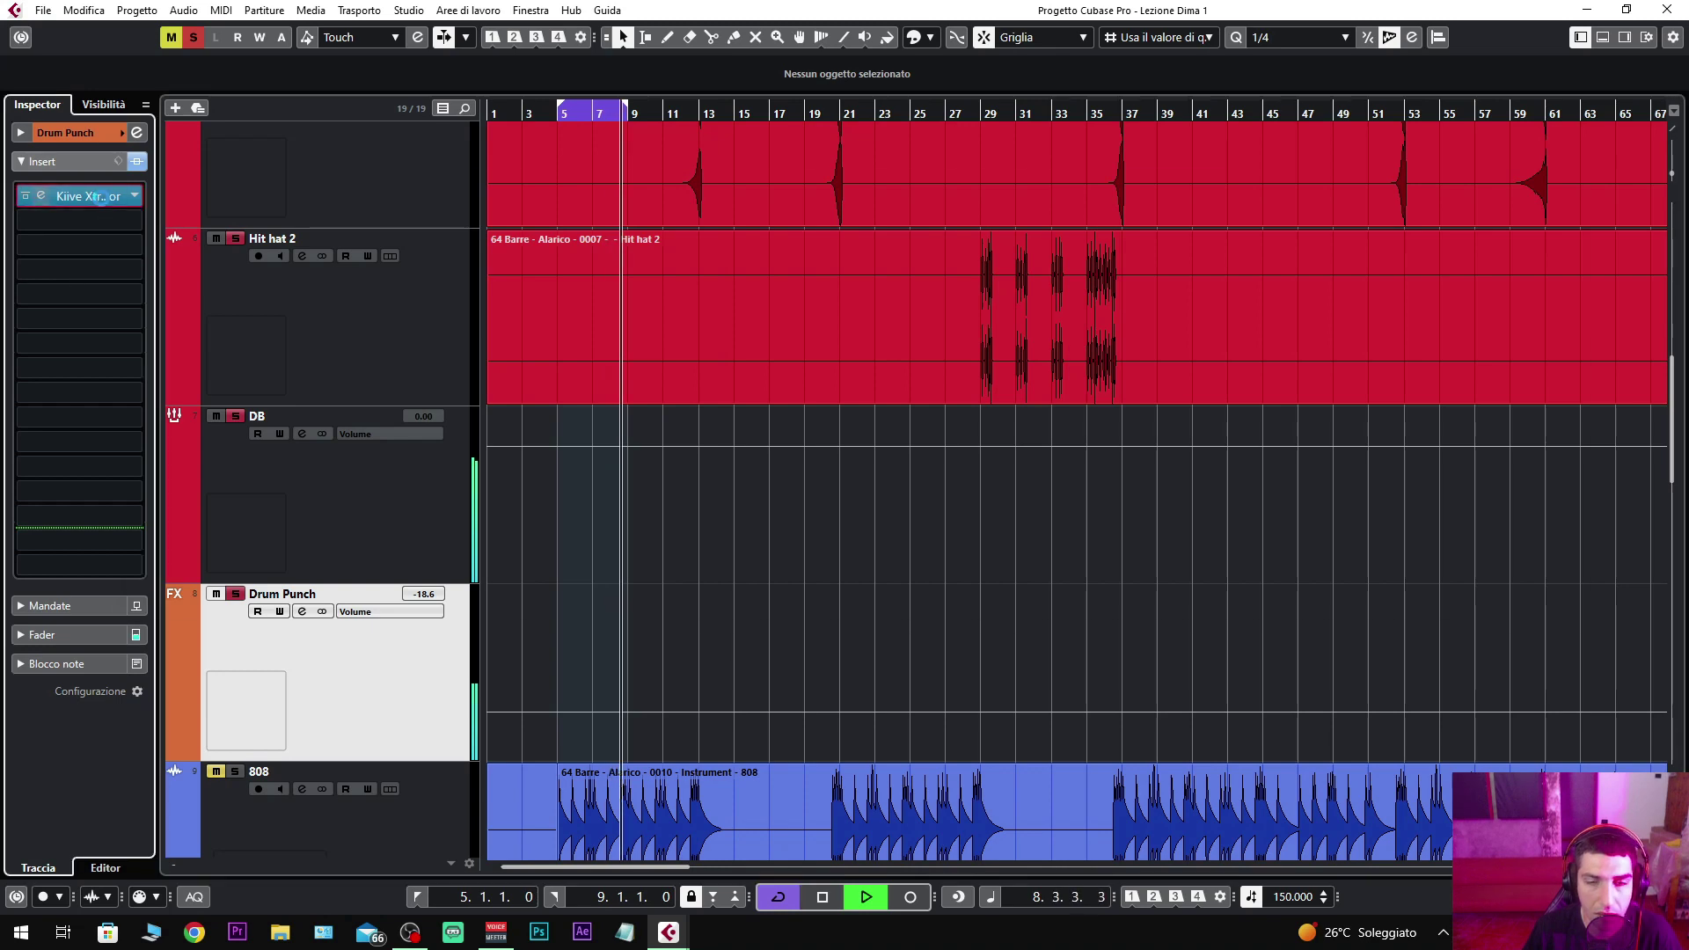
pyautogui.click(102, 197)
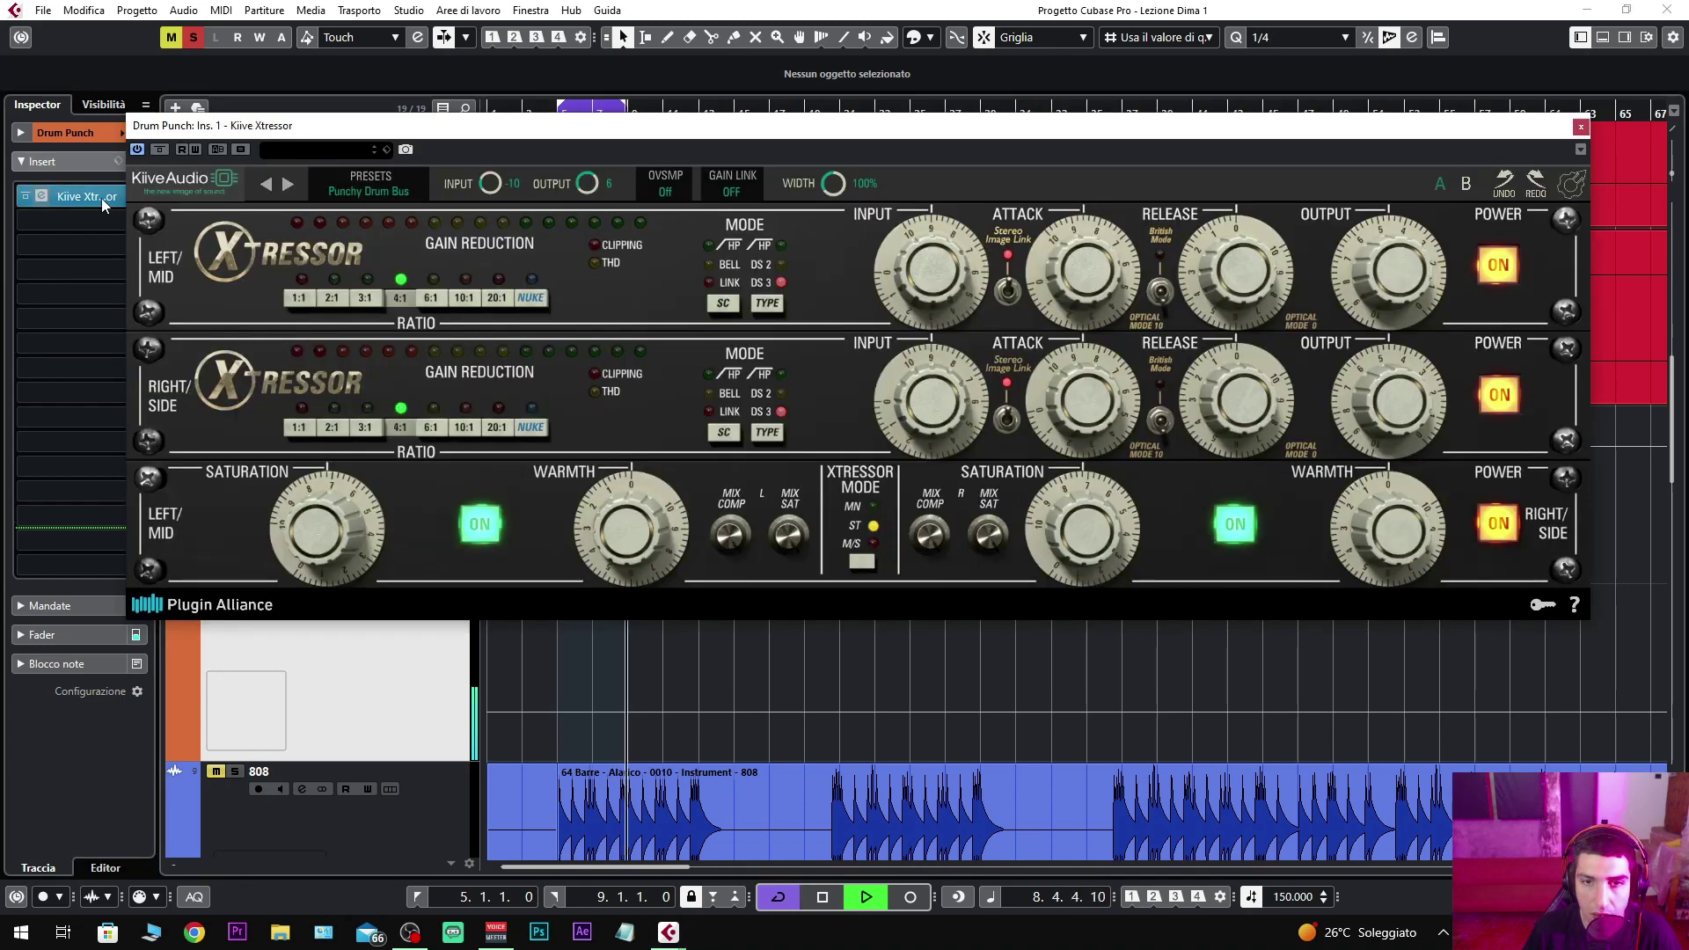
pyautogui.click(1161, 423)
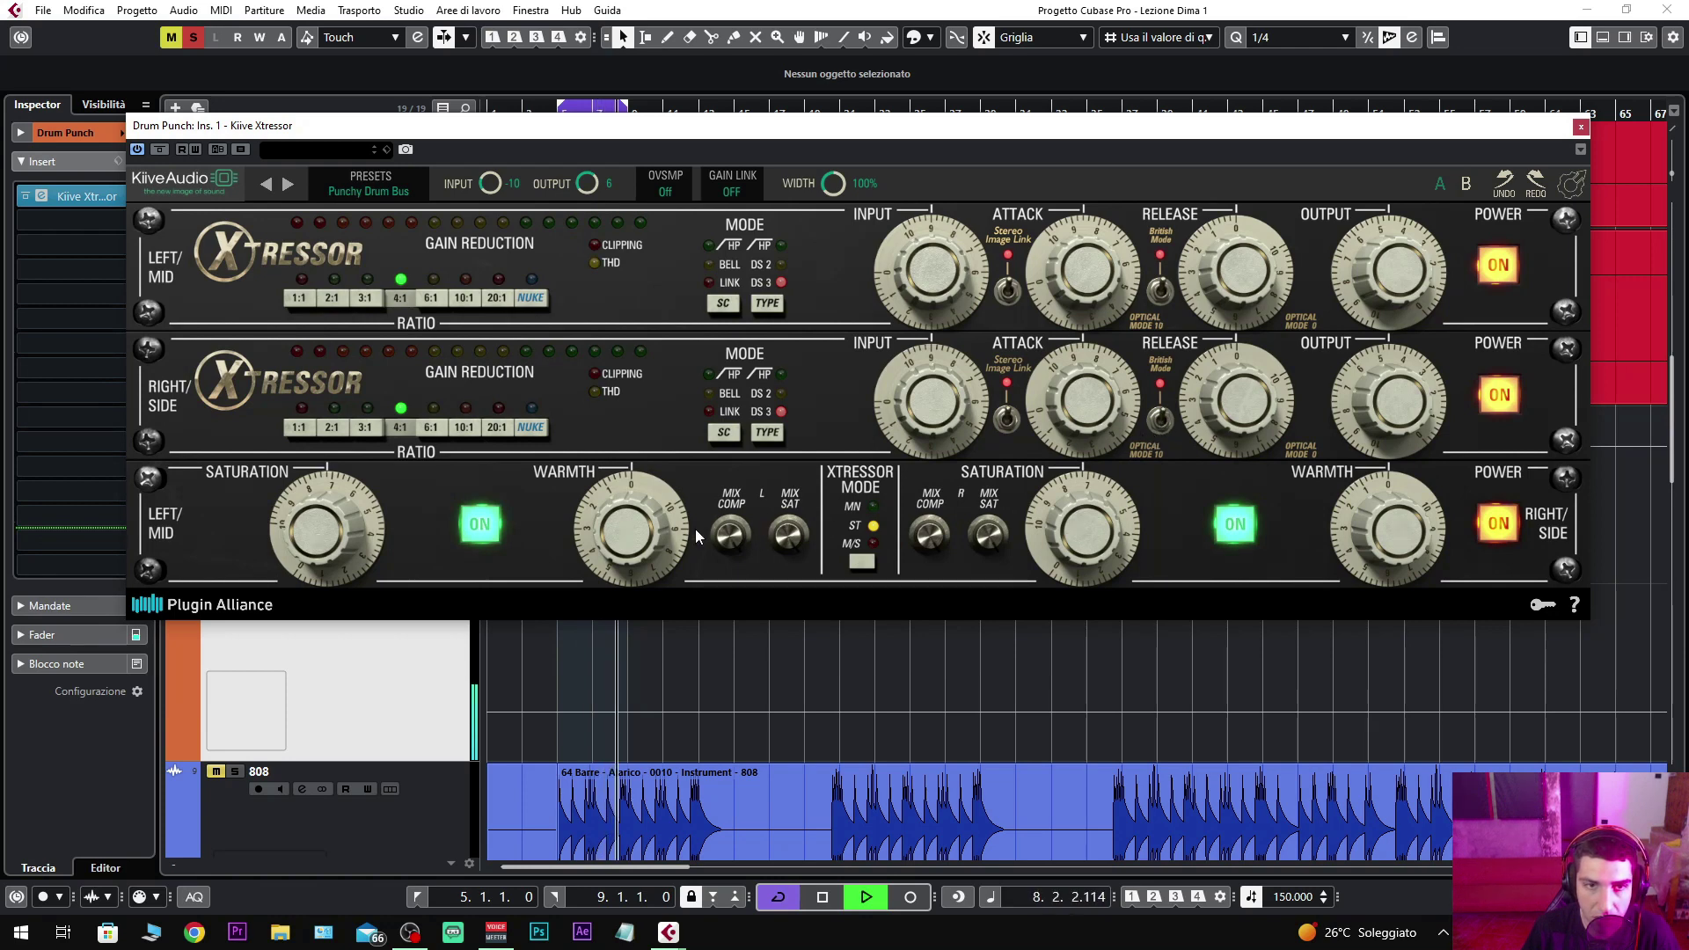
pyautogui.click(302, 429)
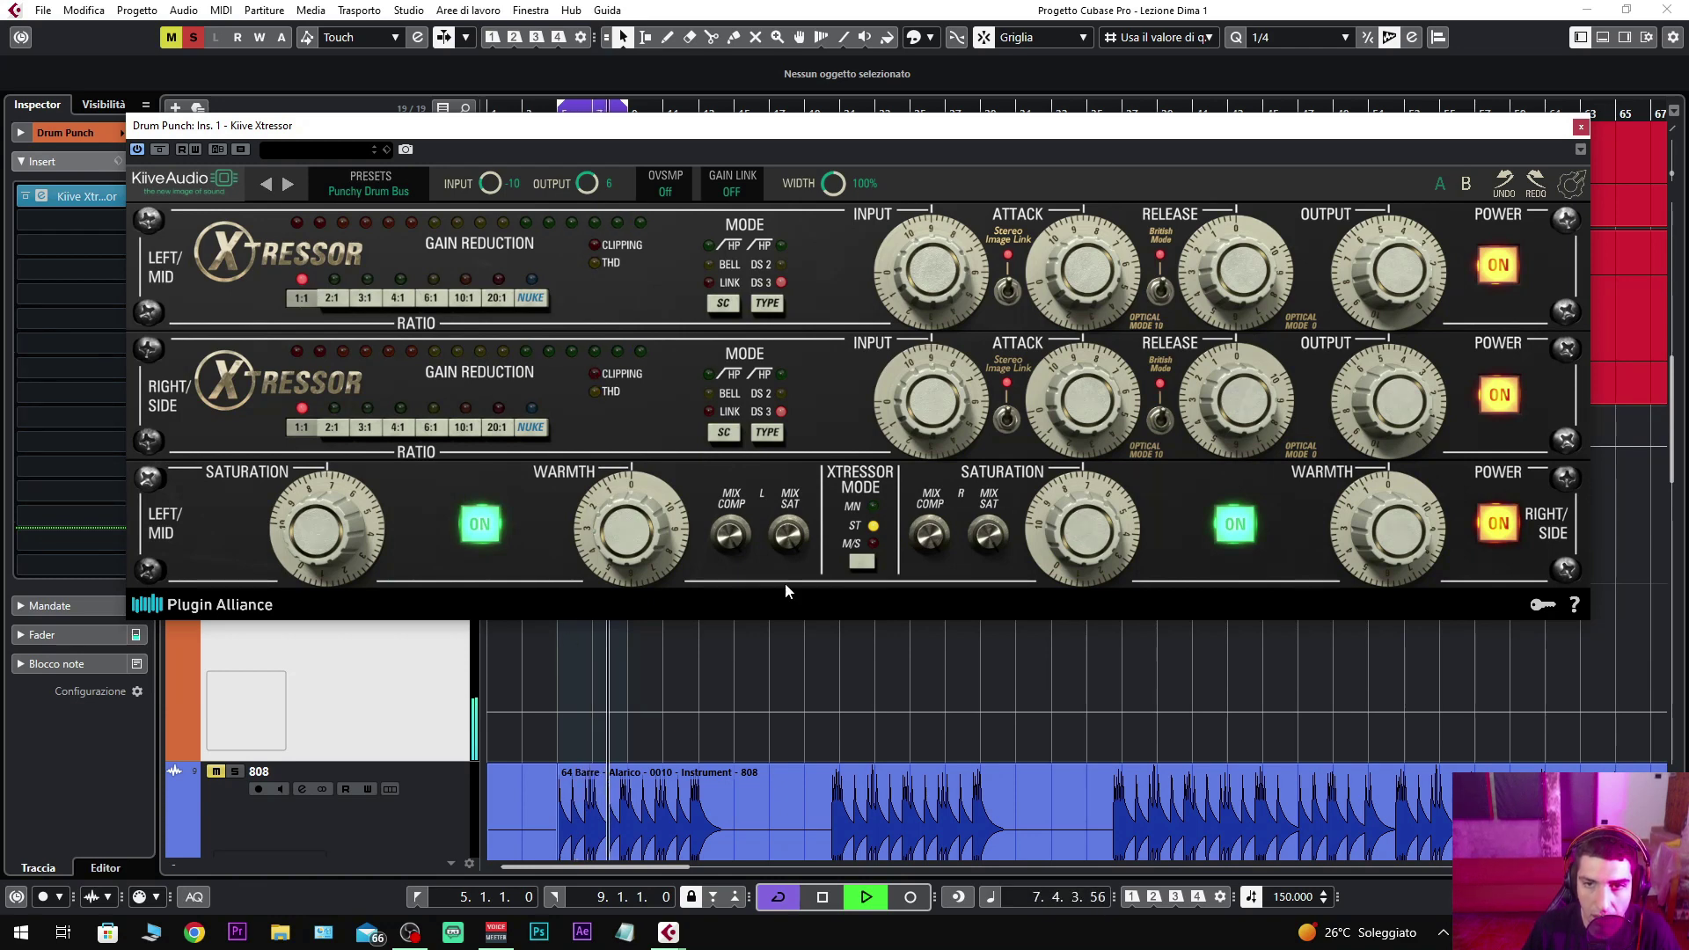
pyautogui.press('space')
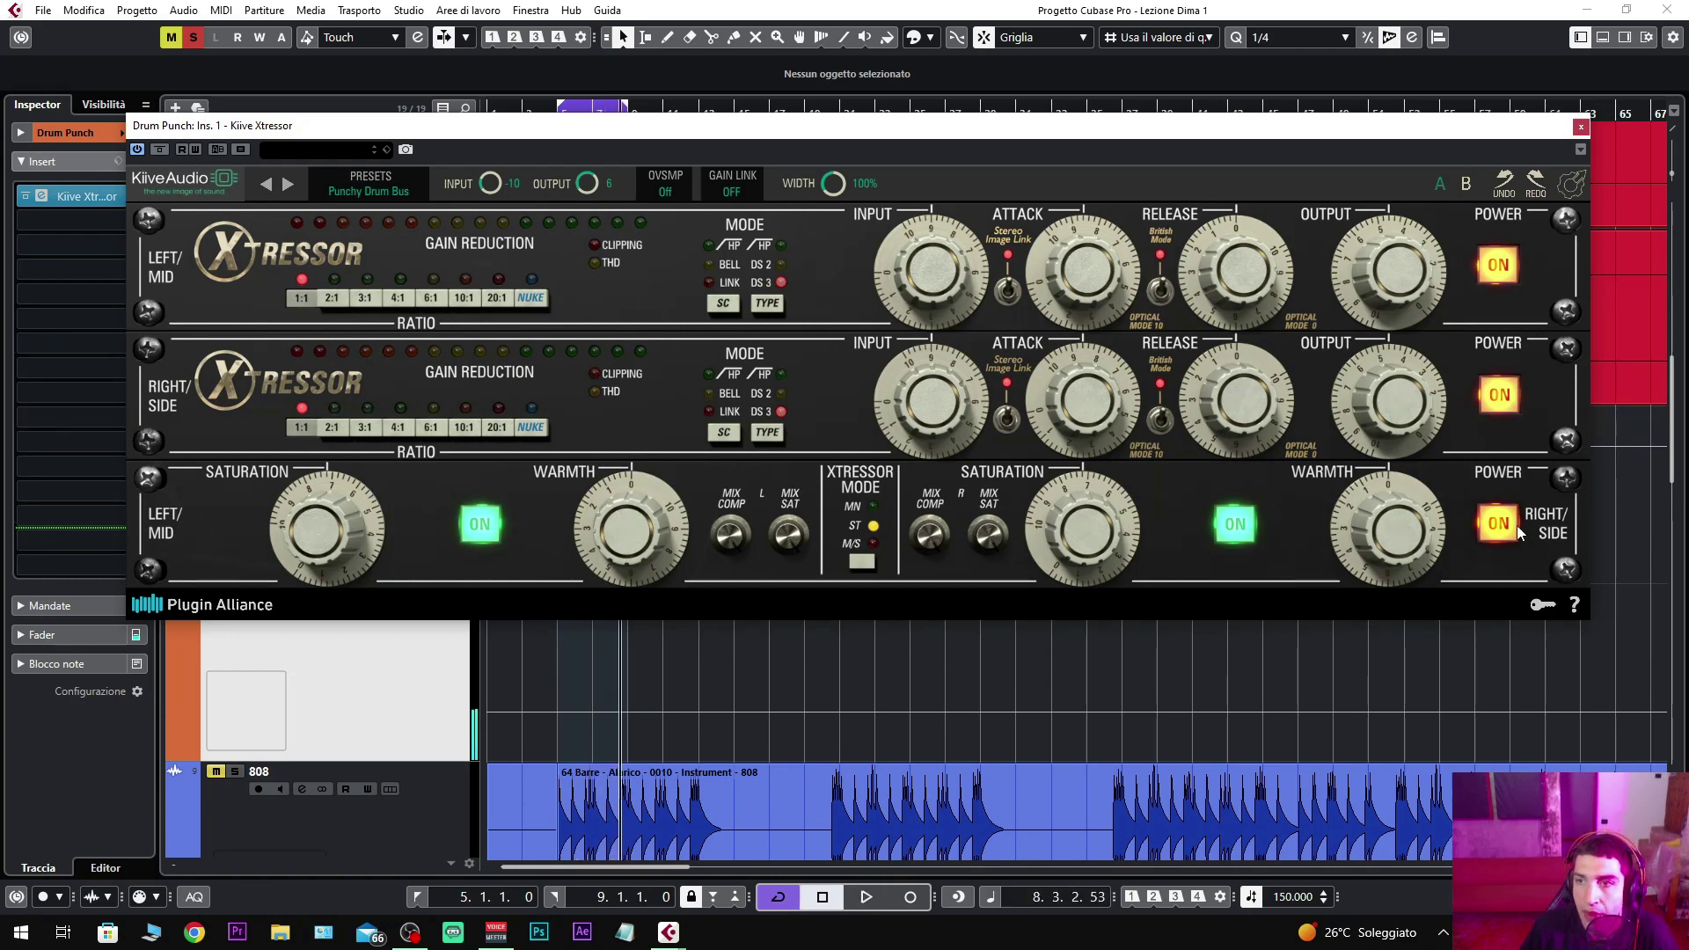
# Step: Compare the loop with both Xtressor compressor channels powered off and back on, stop playback, and close and reopen the plug-in window
pyautogui.press('space')
pyautogui.click(1501, 404)
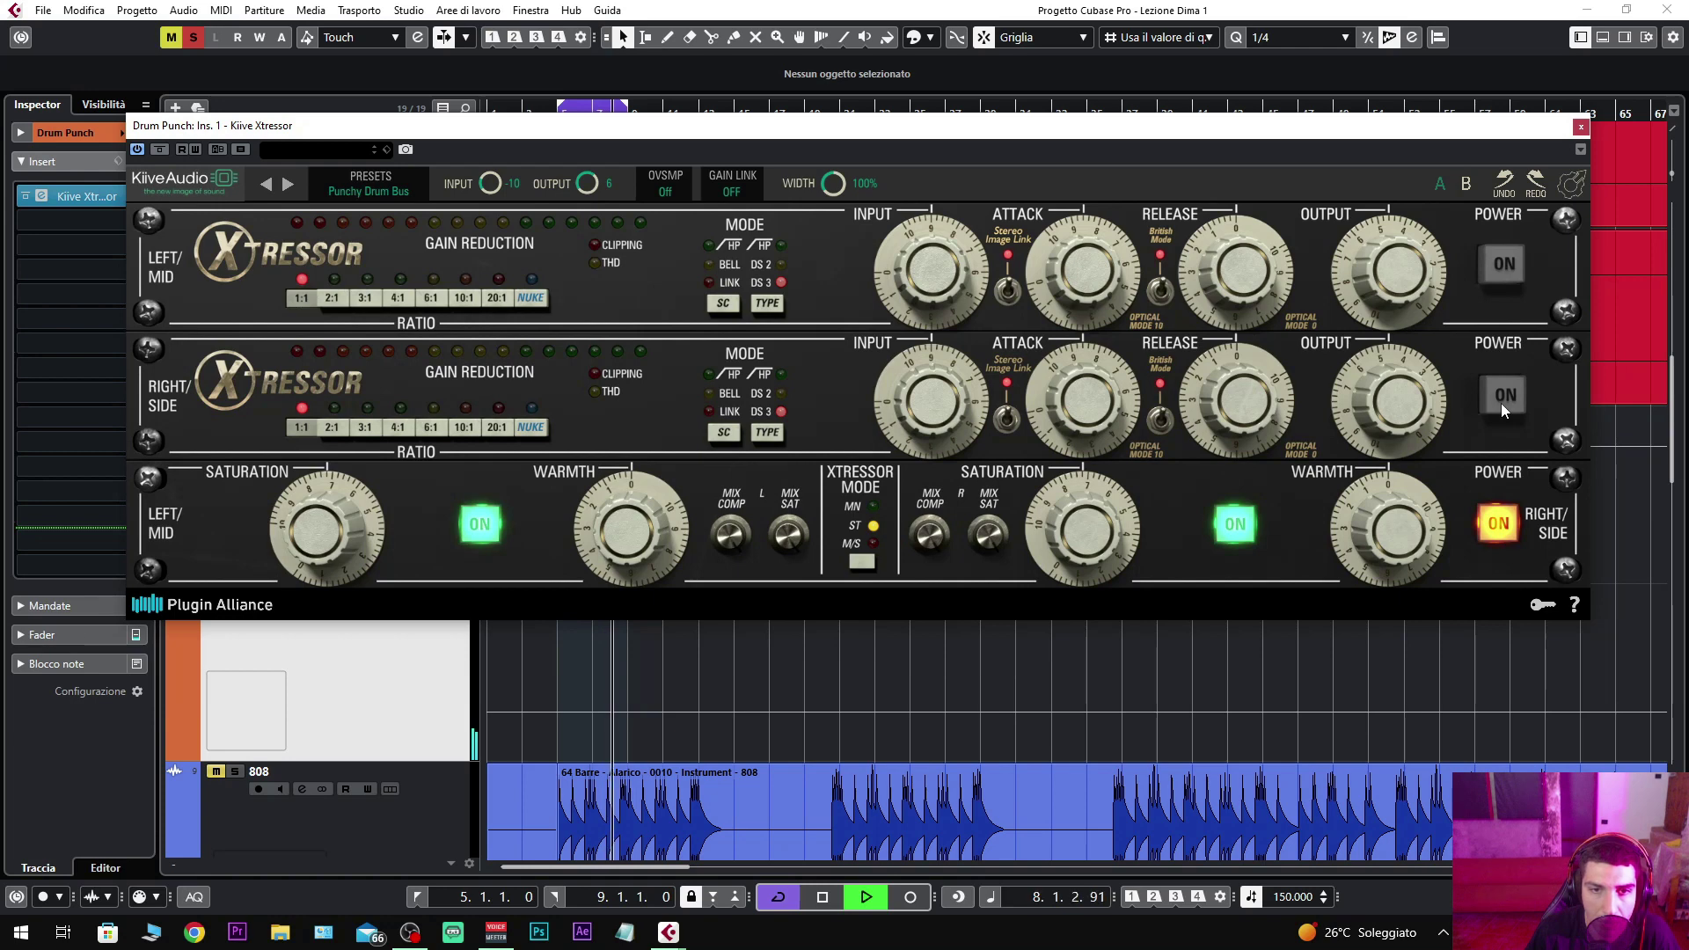
pyautogui.click(1500, 403)
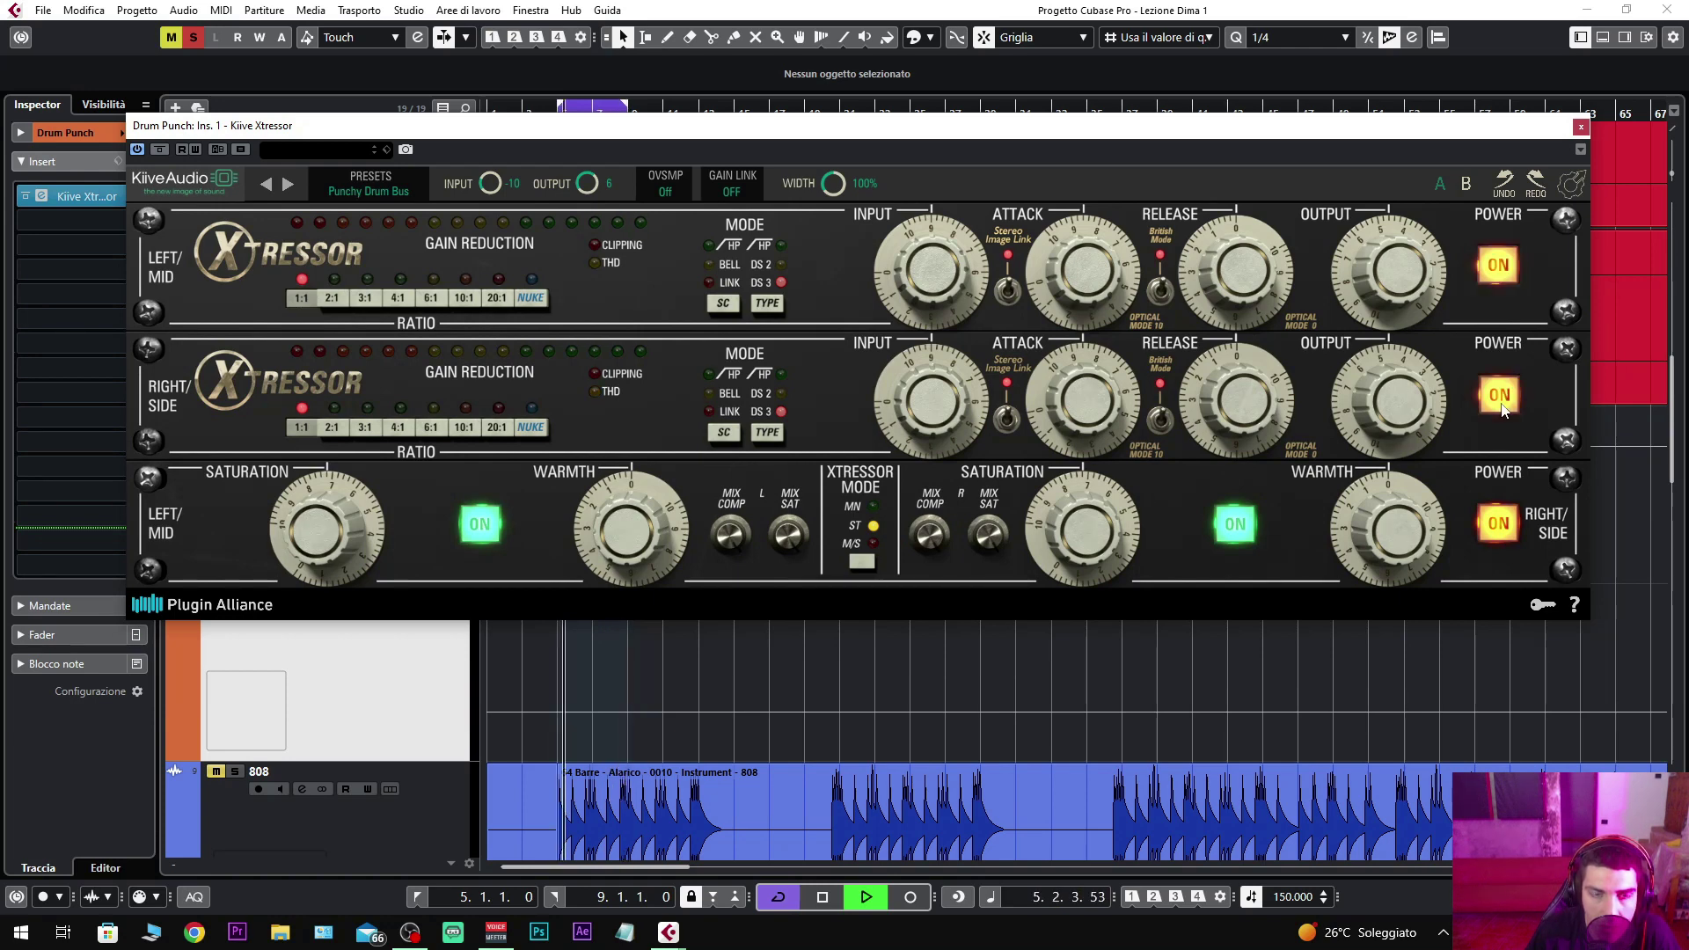
pyautogui.press('space')
pyautogui.click(1580, 128)
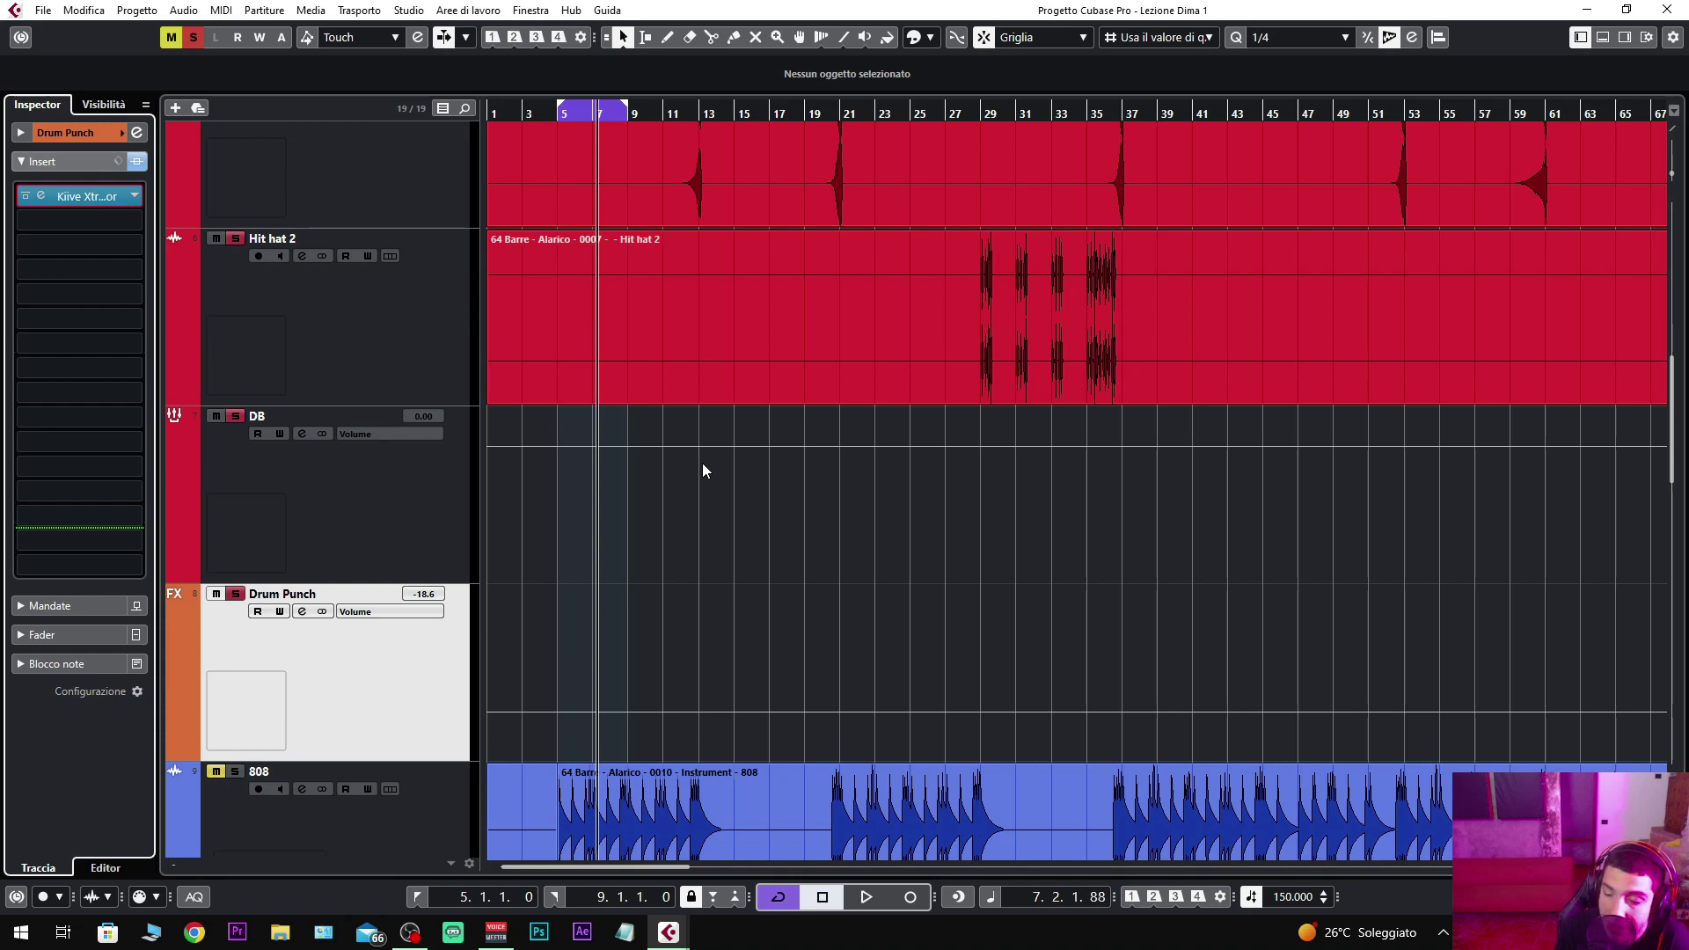
pyautogui.click(89, 202)
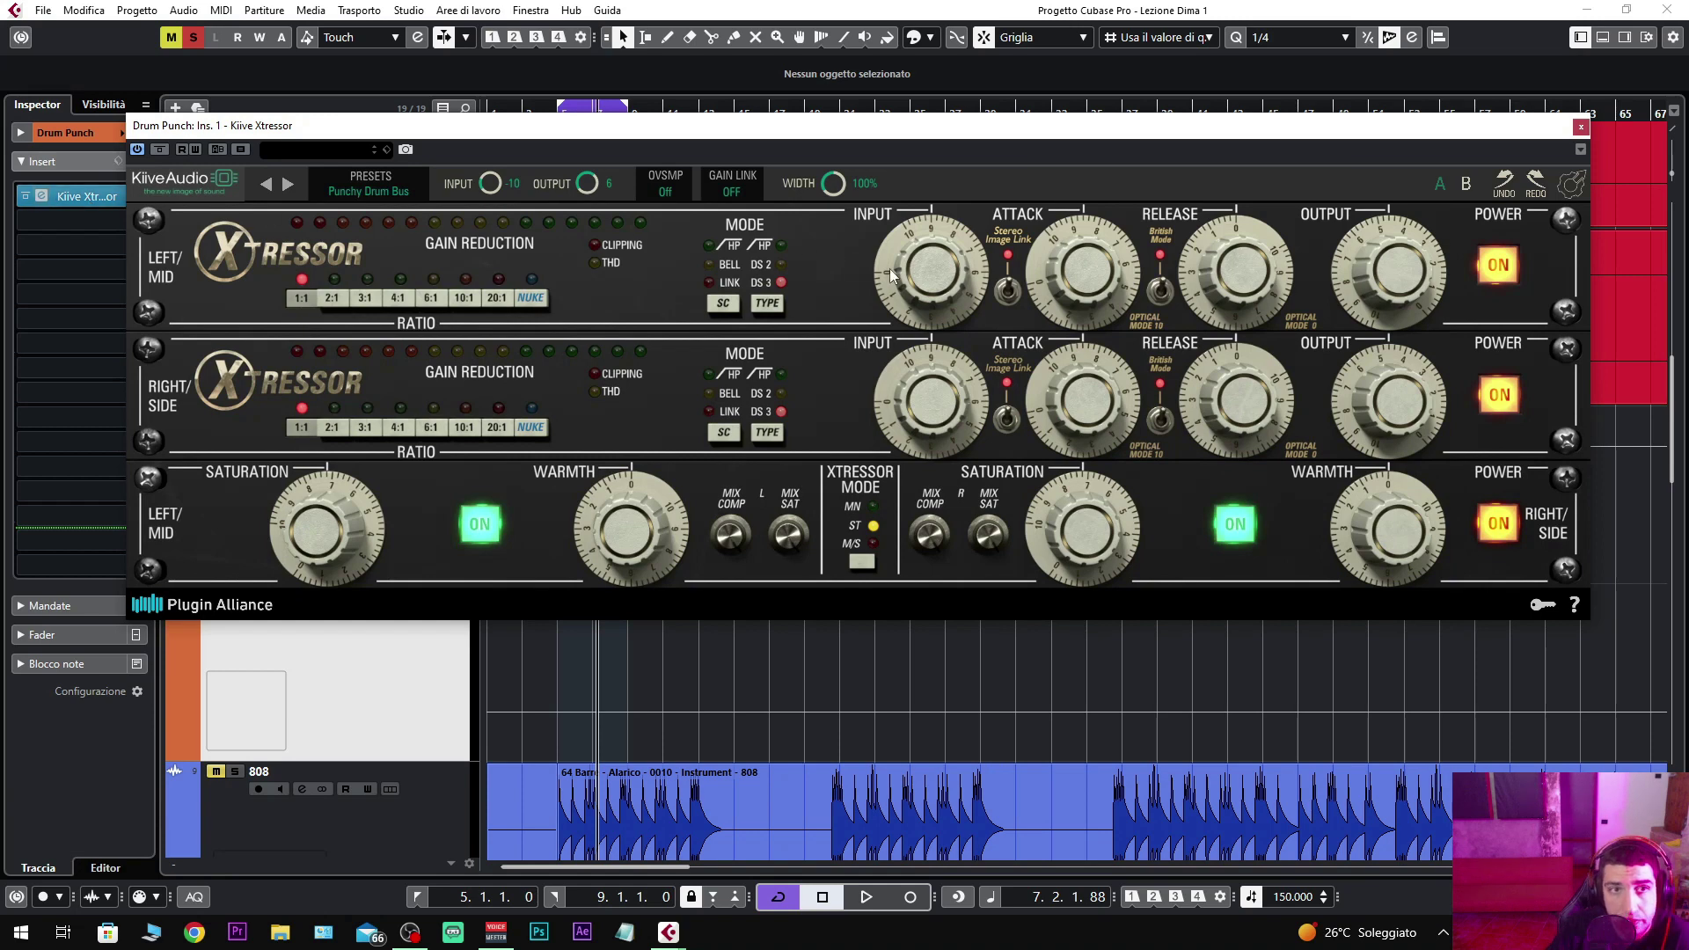